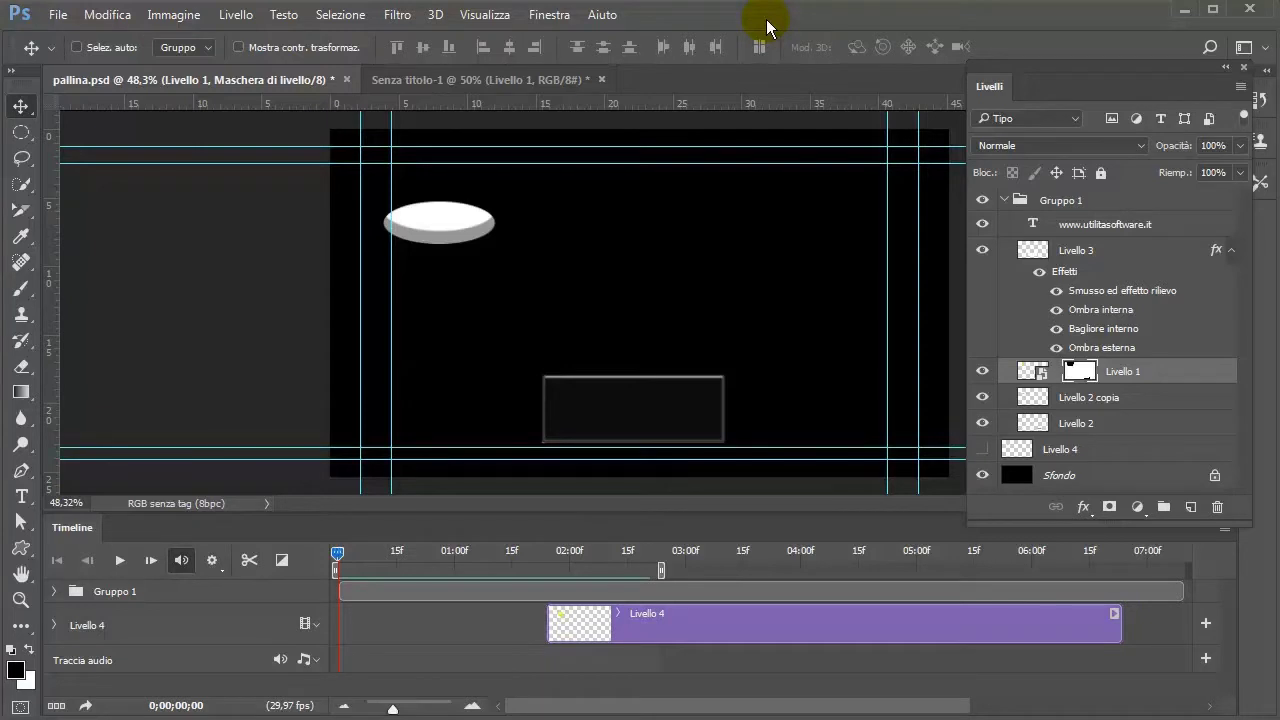
- Preview the finished pallina.psd bouncing-ball animation in the Timeline, then stop it
{"action": "left_click", "coordinate": [121, 561]}
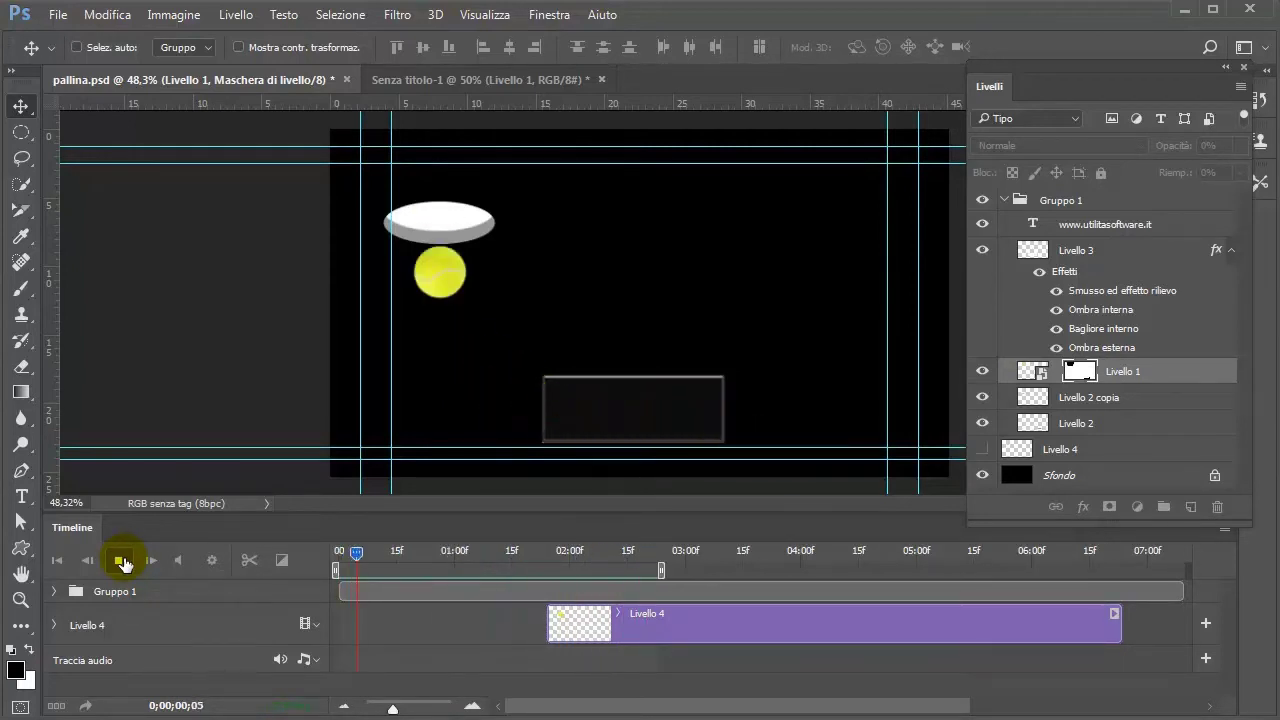
{"action": "left_click", "coordinate": [121, 561]}
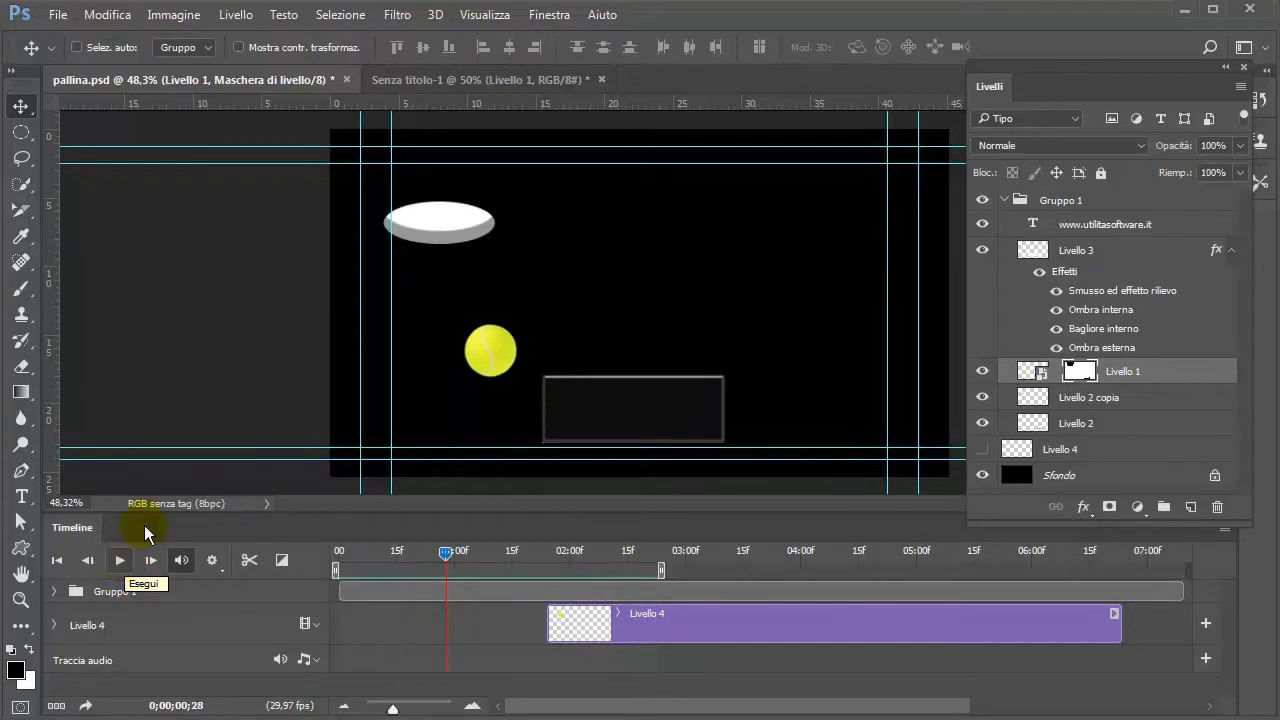
- In the Senza titolo-1 document, add an empty layer Livello 2 above Livello 1
{"action": "left_click", "coordinate": [501, 79]}
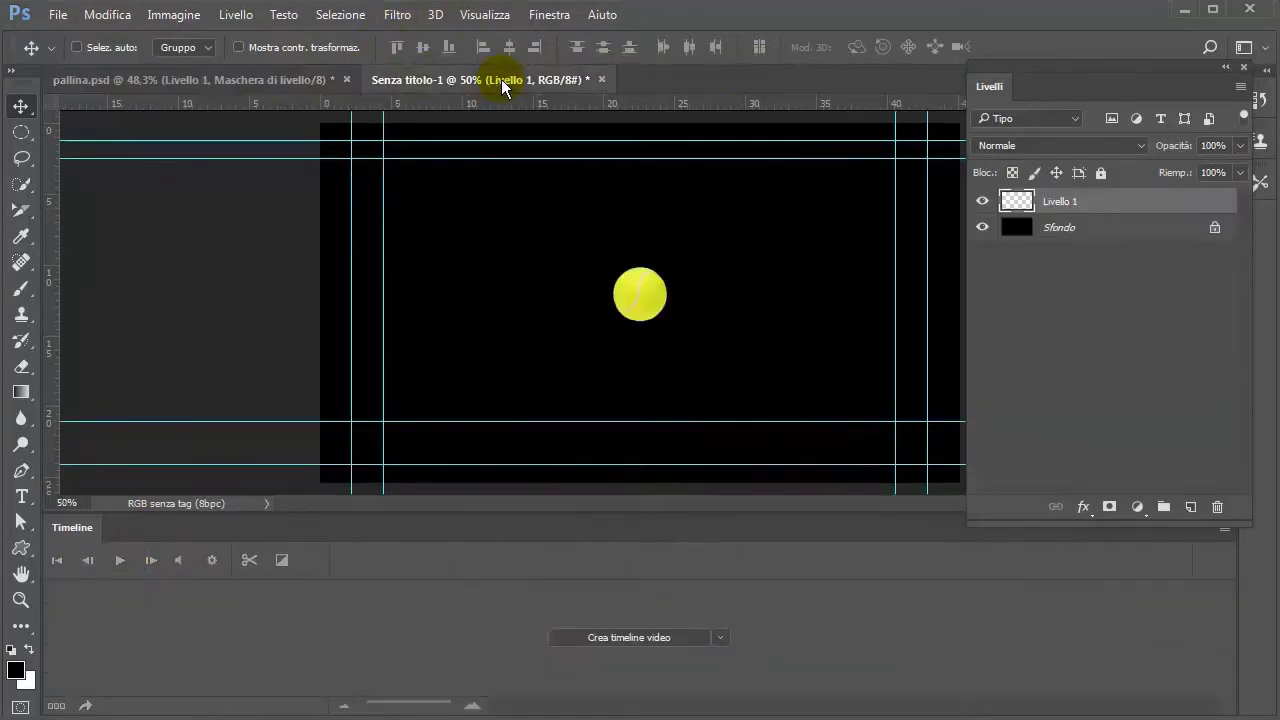
{"action": "left_click", "coordinate": [1108, 229]}
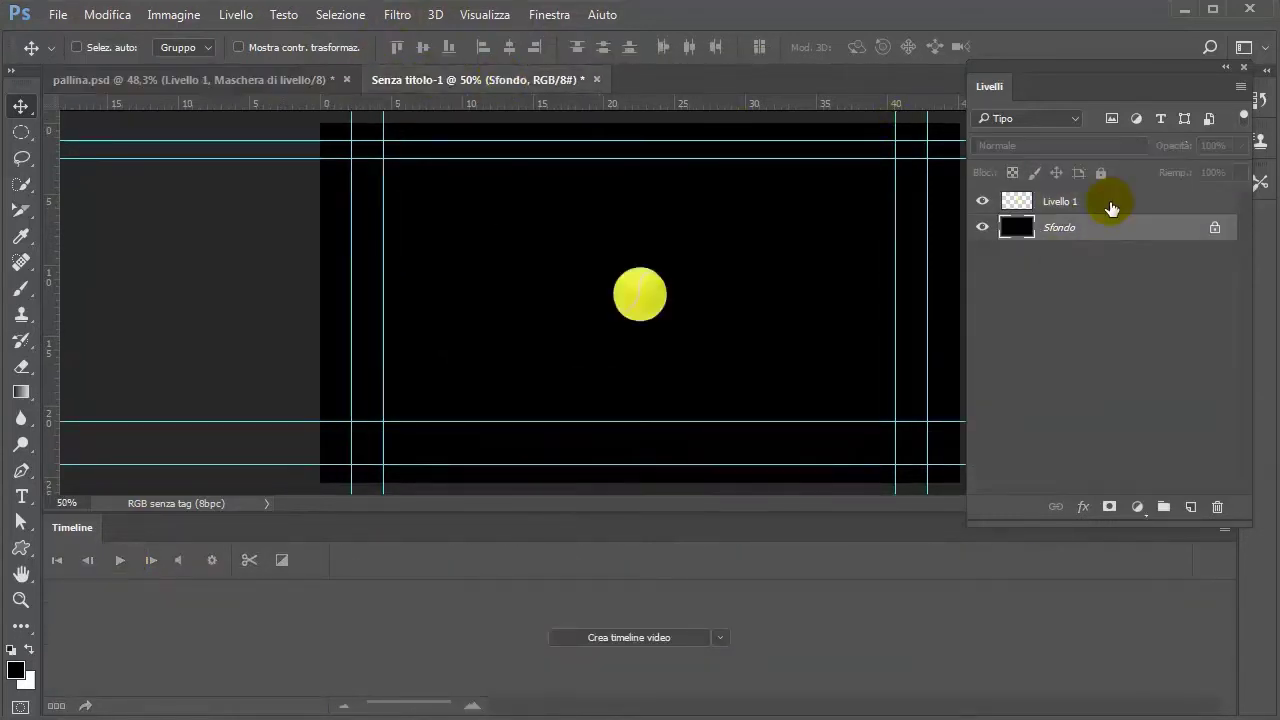
{"action": "left_click", "coordinate": [1111, 205]}
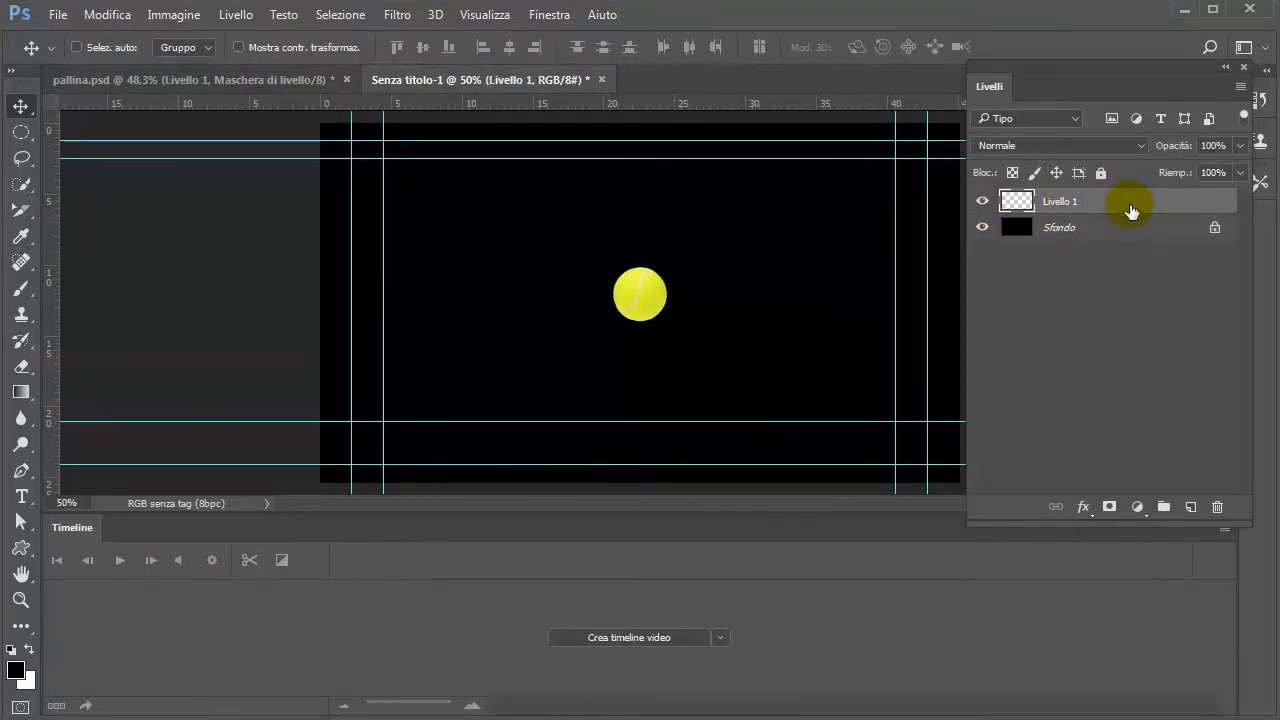
{"action": "left_click", "coordinate": [1190, 507]}
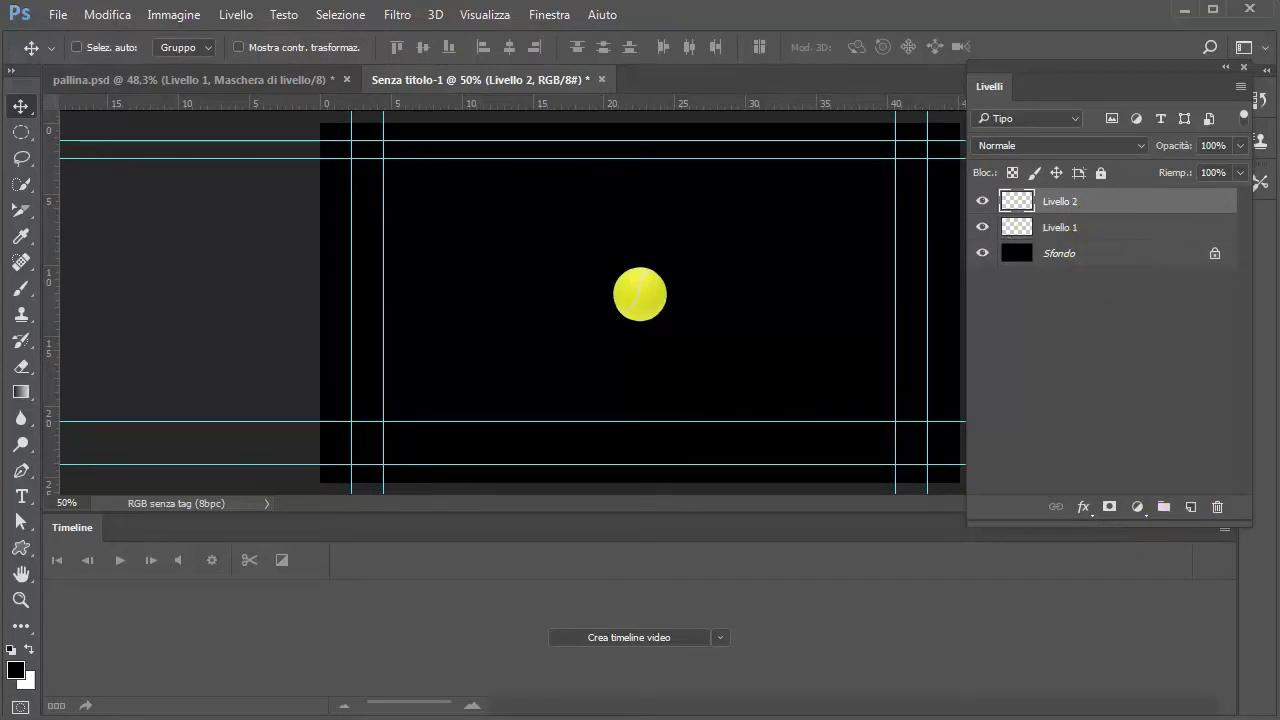
- Draw a wide flat elliptical selection top-left on Livello 2, fill it white, and deselect
{"action": "left_click", "coordinate": [21, 131]}
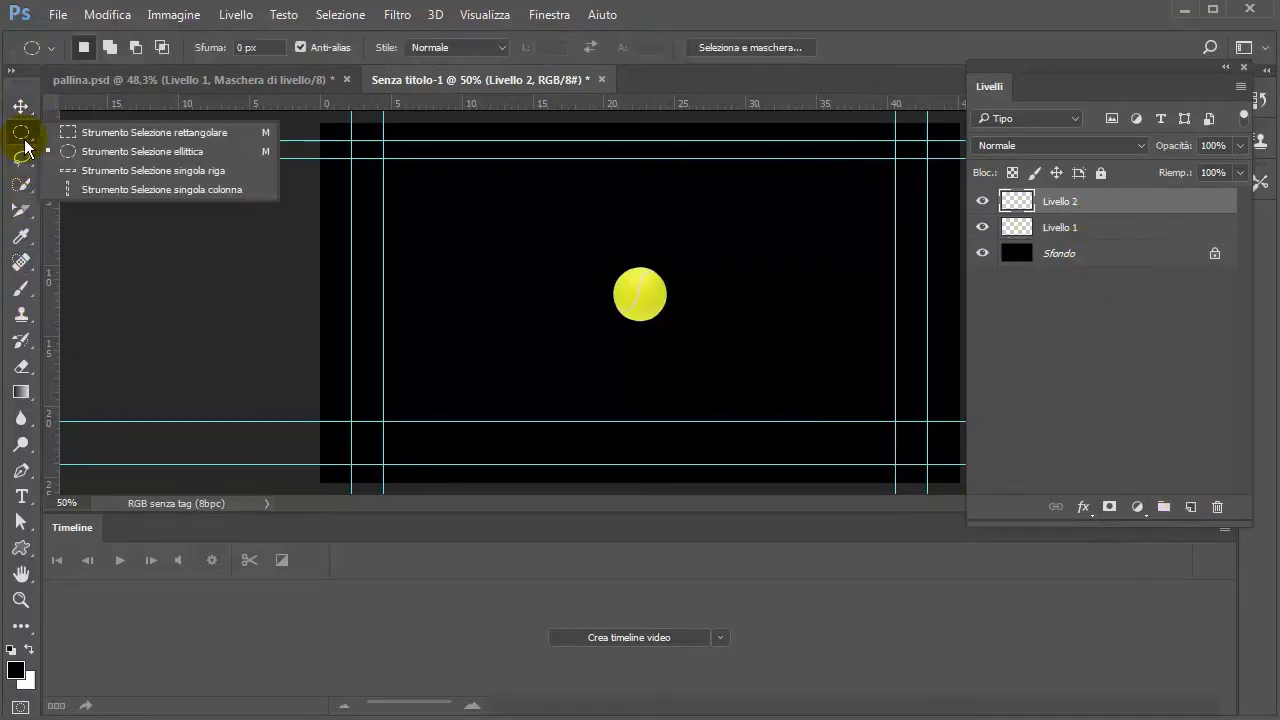
{"action": "left_click", "coordinate": [87, 152]}
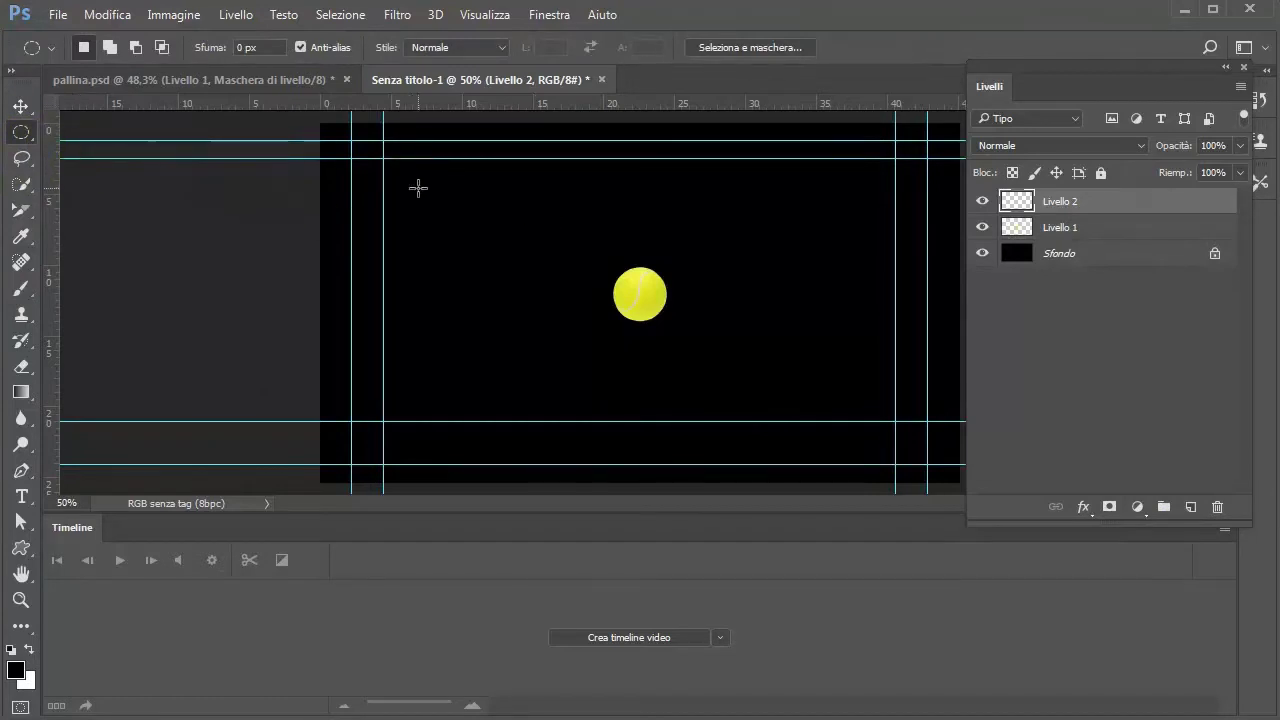
{"action": "left_click_drag", "start_coordinate": [420, 192], "coordinate": [562, 224]}
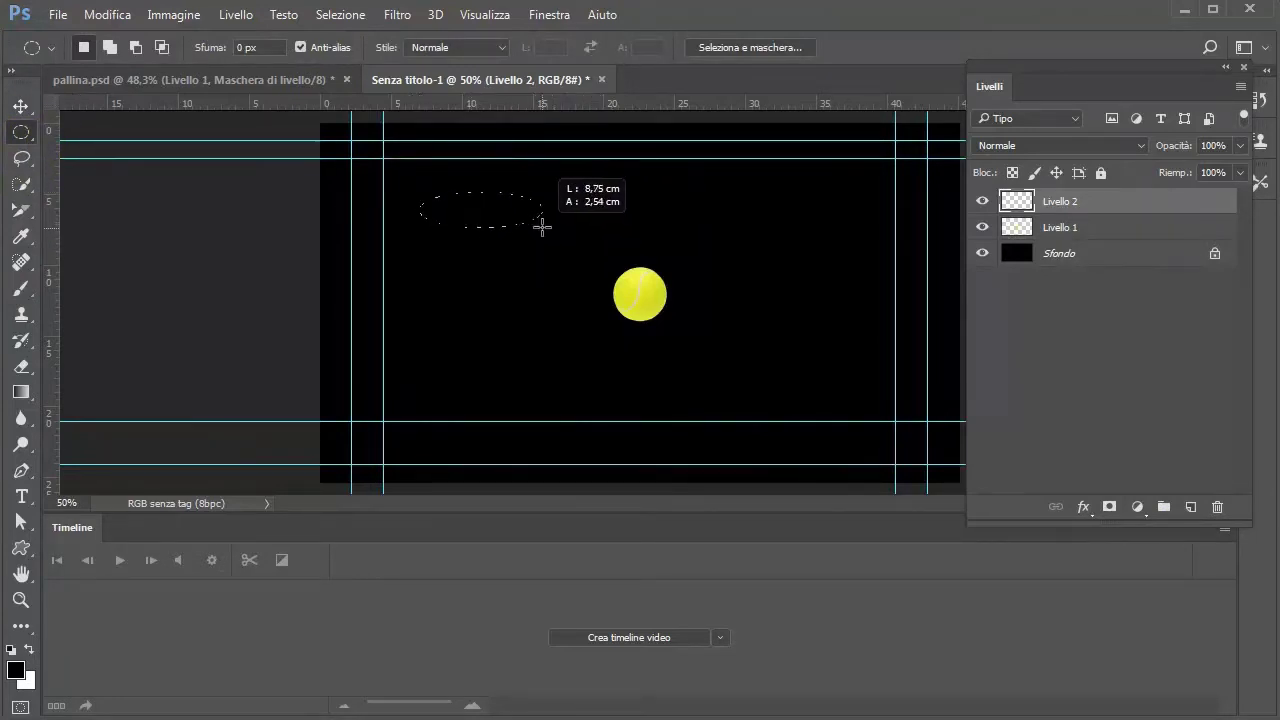
{"action": "left_click_drag", "start_coordinate": [562, 224], "coordinate": [547, 229]}
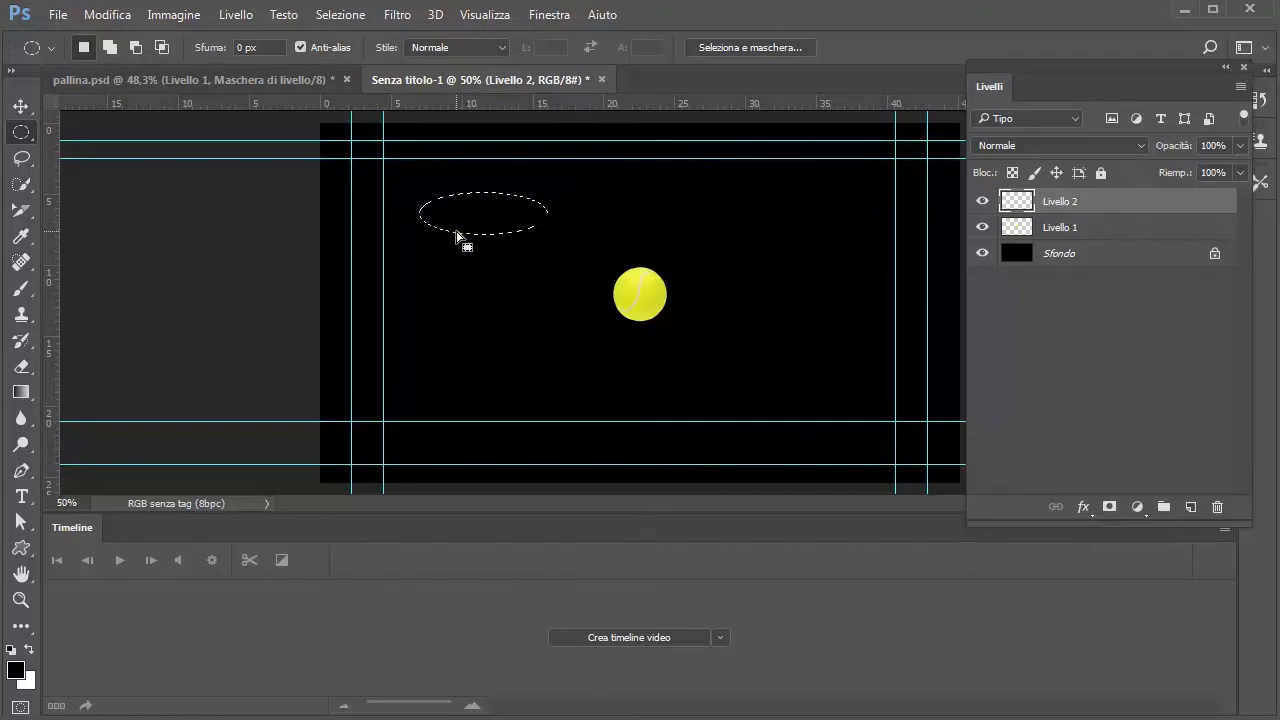
{"action": "key", "text": "ctrl+BackSpace"}
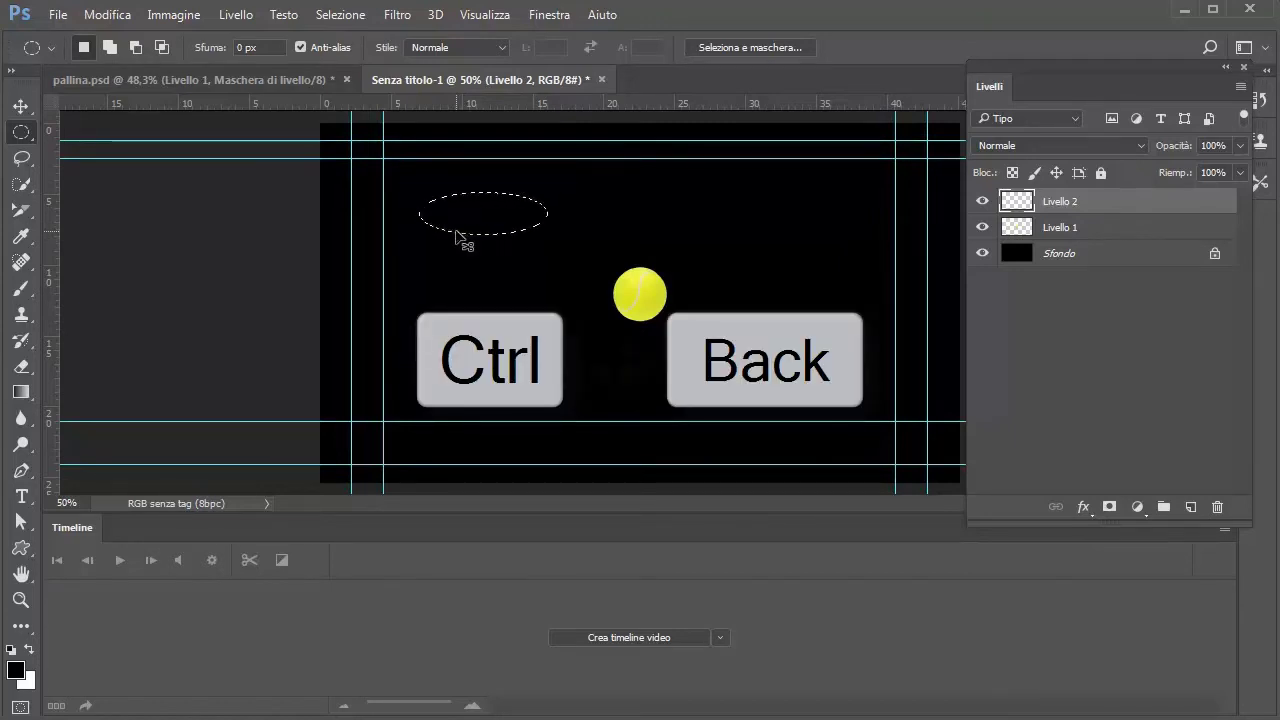
{"action": "key", "text": "ctrl+d"}
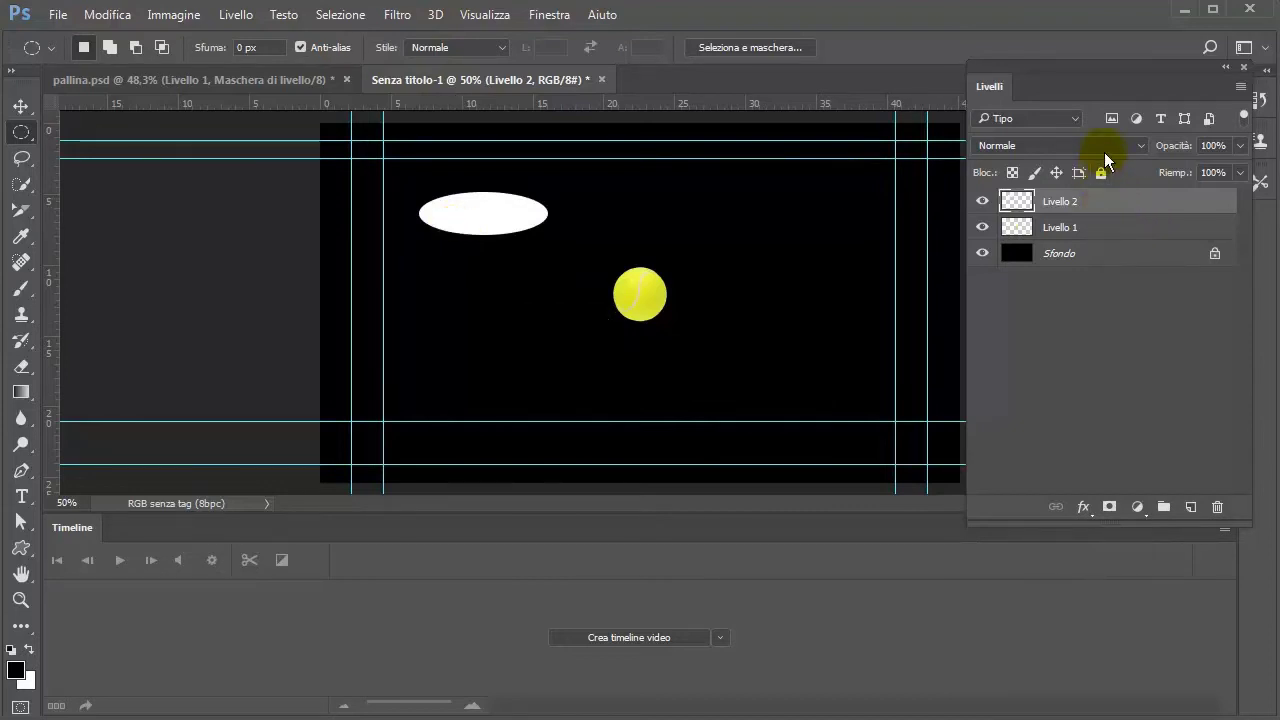
- Give Livello 2 an Ombra interna with -90° angle and 27 px distance
{"action": "double_click", "coordinate": [1090, 207]}
{"action": "left_click_drag", "start_coordinate": [966, 122], "coordinate": [876, 65]}
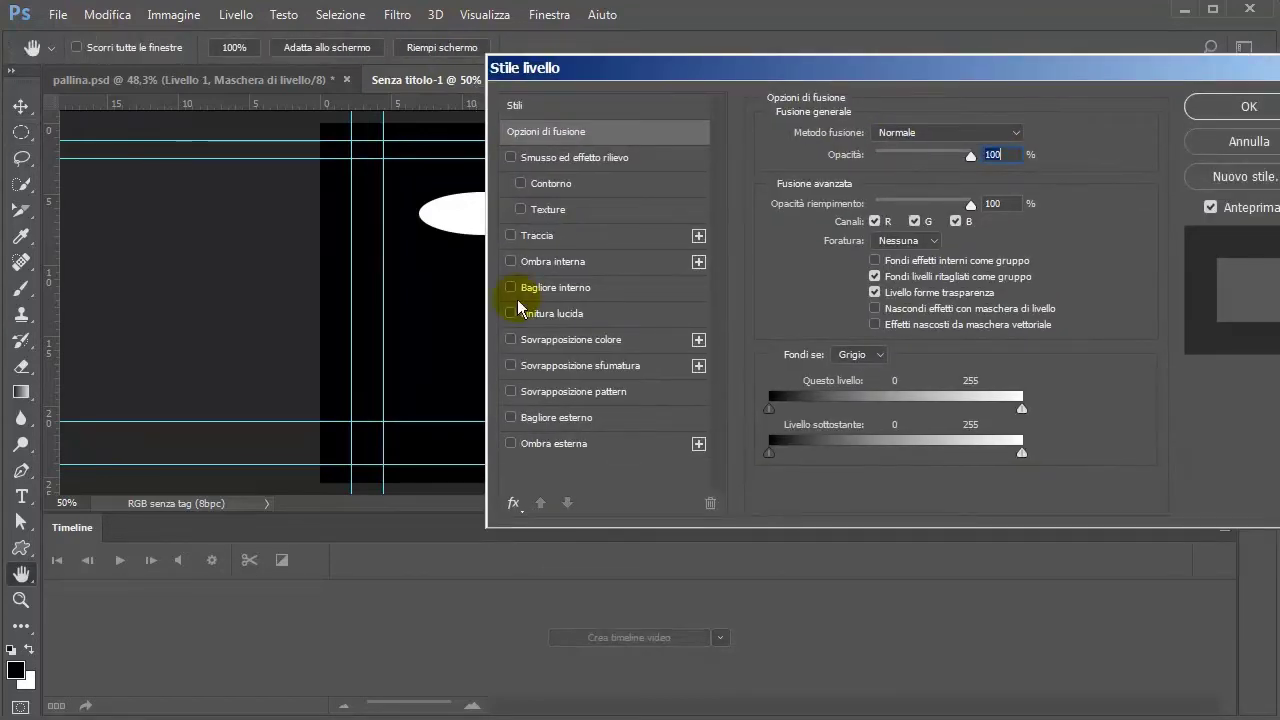
{"action": "left_click", "coordinate": [511, 261]}
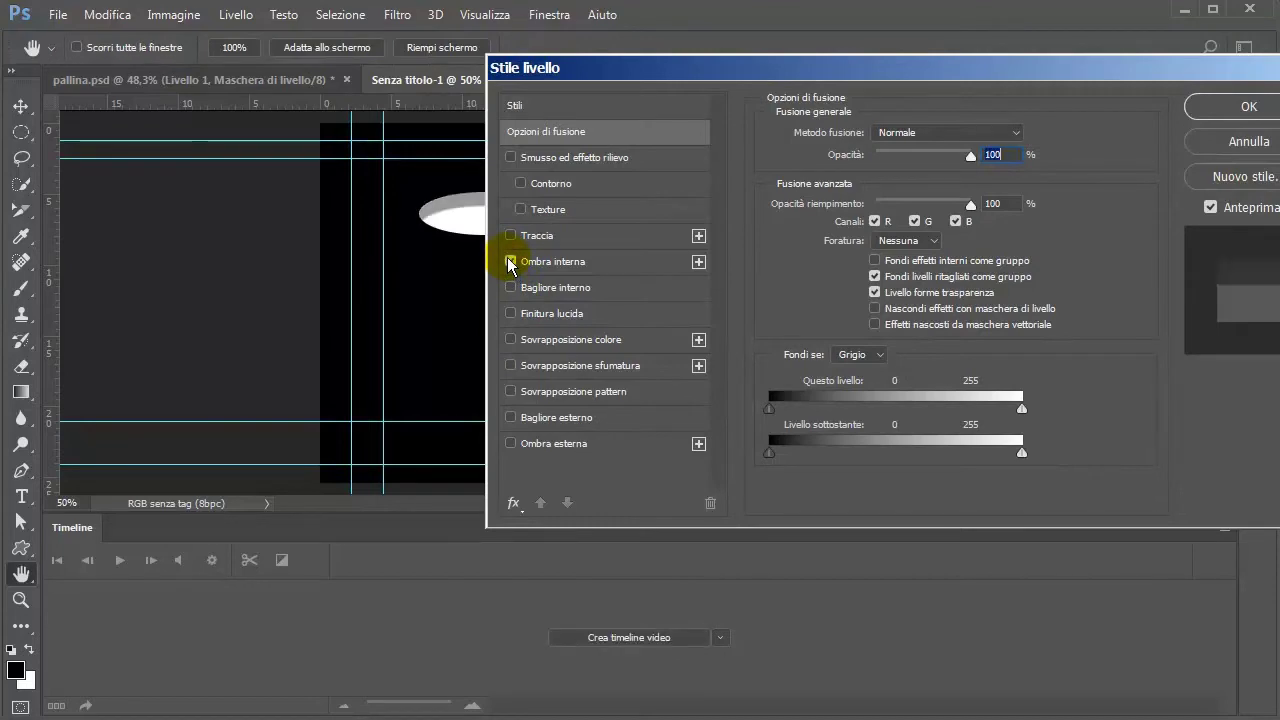
{"action": "left_click", "coordinate": [513, 261]}
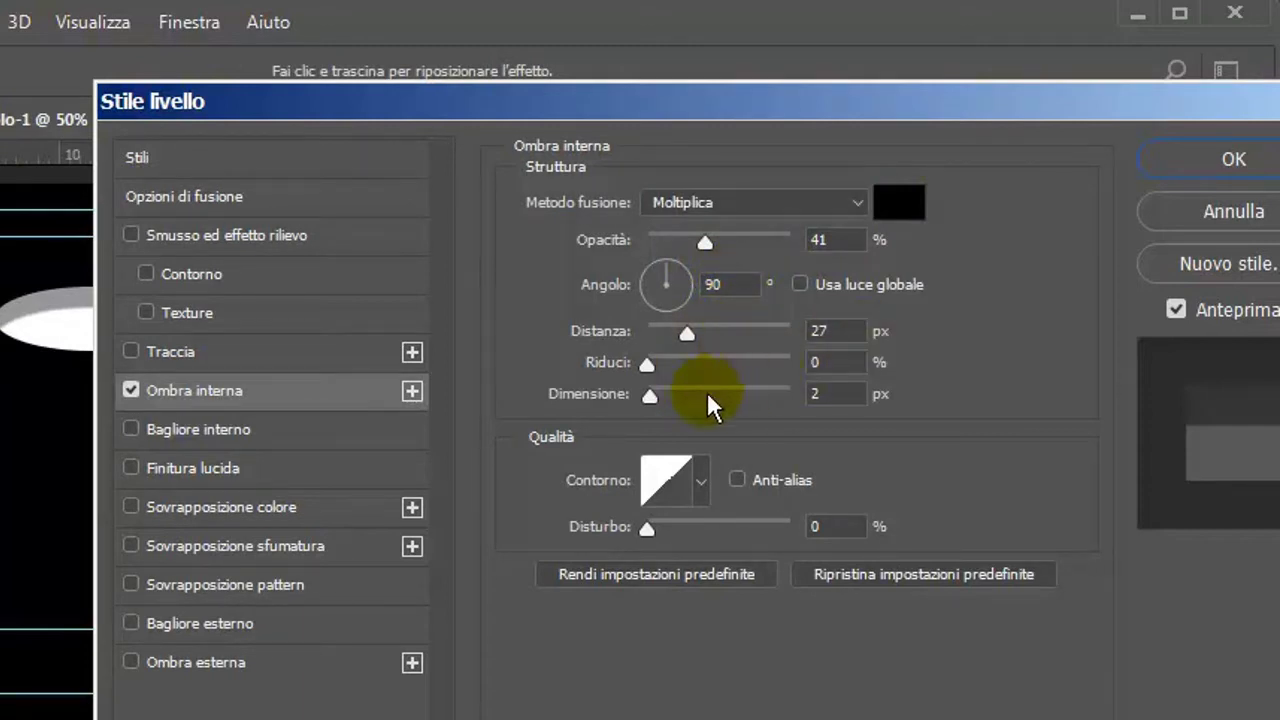
{"action": "left_click", "coordinate": [799, 284]}
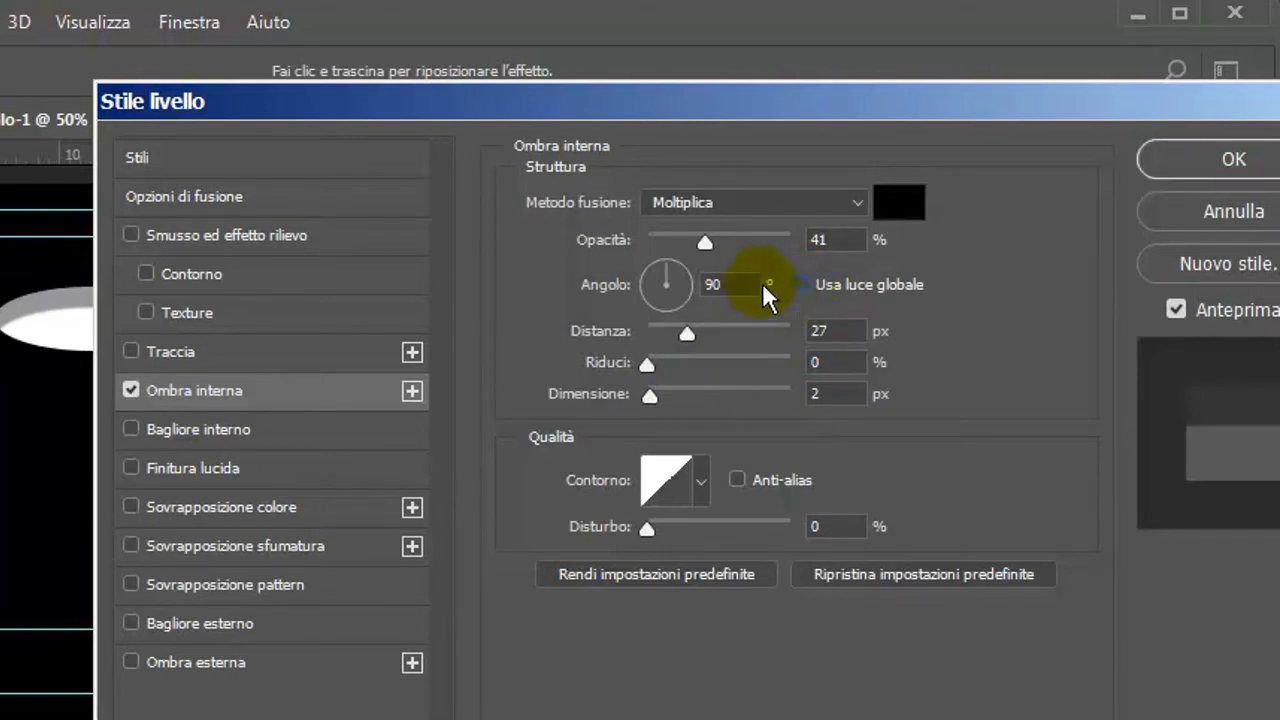
{"action": "left_click_drag", "start_coordinate": [737, 285], "coordinate": [688, 284]}
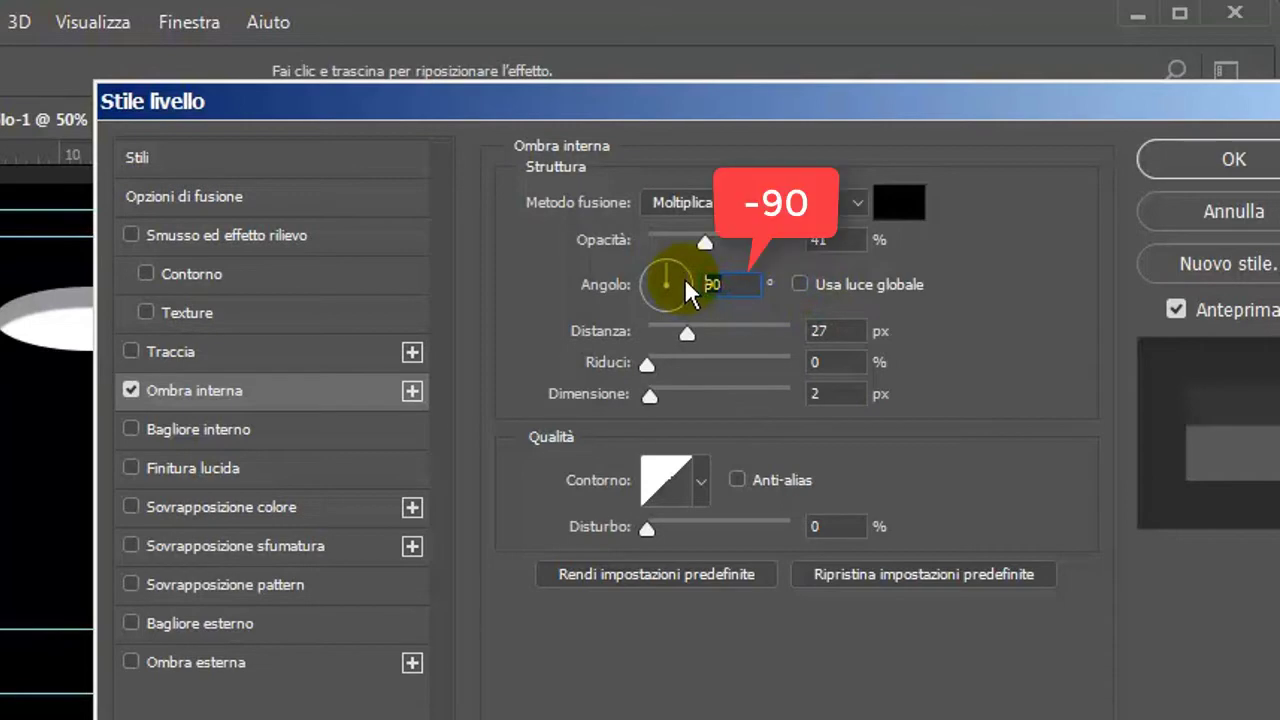
{"action": "type", "text": "-90"}
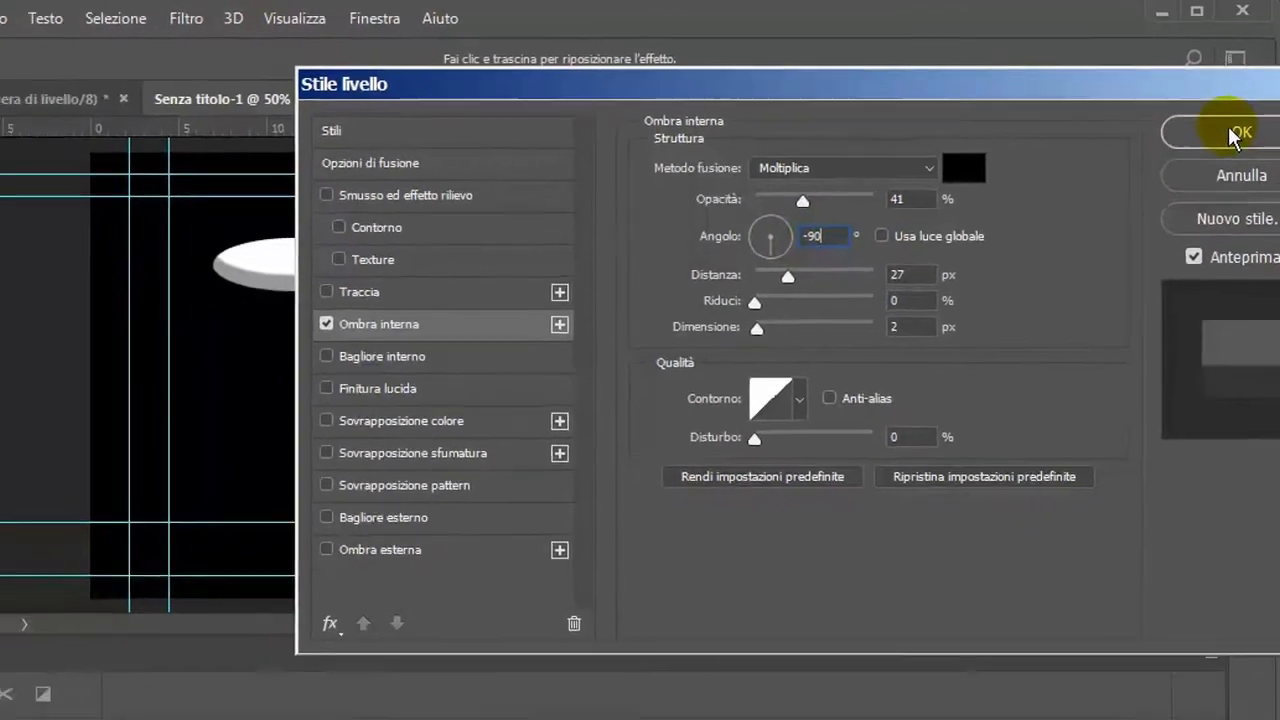
{"action": "left_click", "coordinate": [1234, 158]}
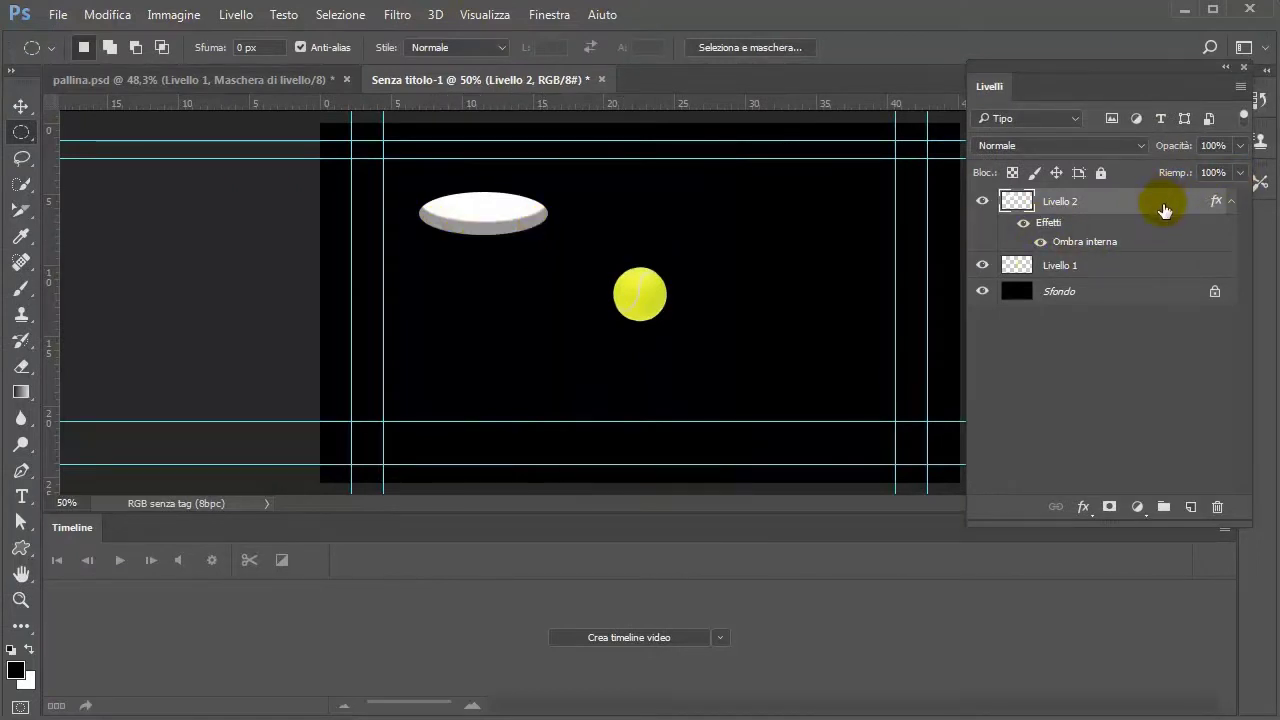
- Duplicate Livello 2 and move the copy, Livello 2 copia, to the lower right
{"action": "left_click_drag", "start_coordinate": [1164, 210], "coordinate": [1190, 506]}
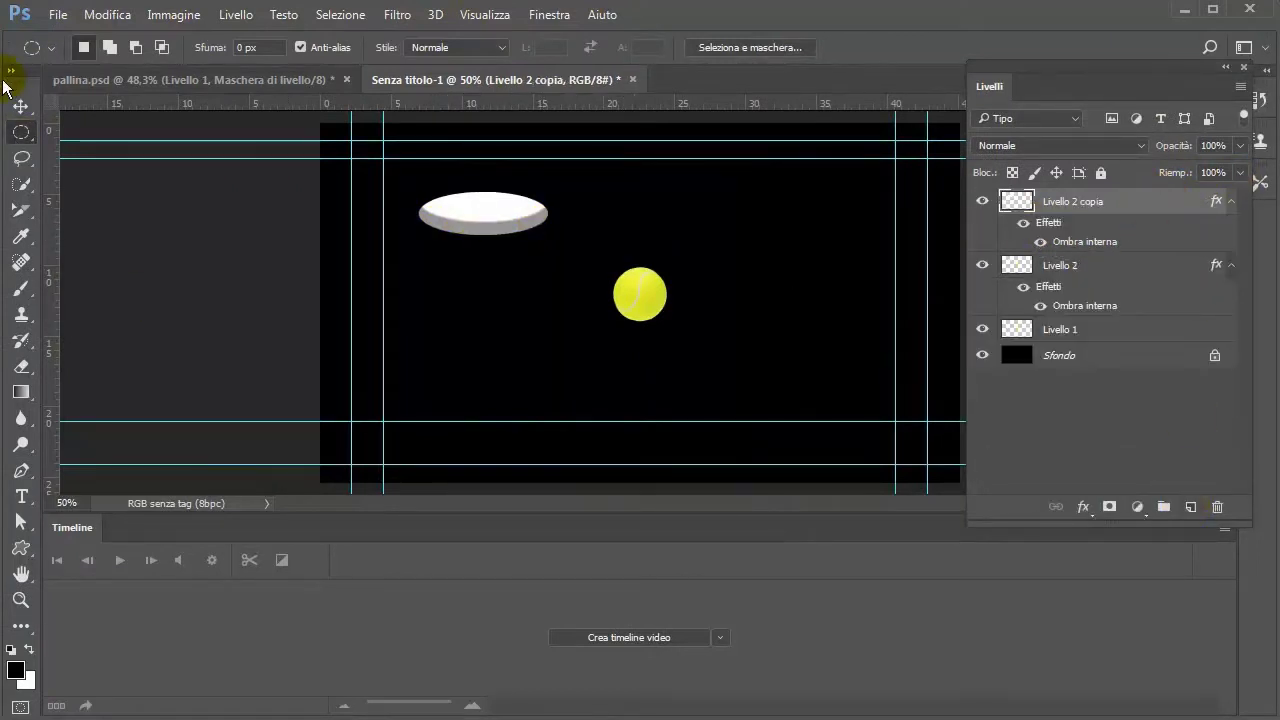
{"action": "left_click", "coordinate": [20, 105]}
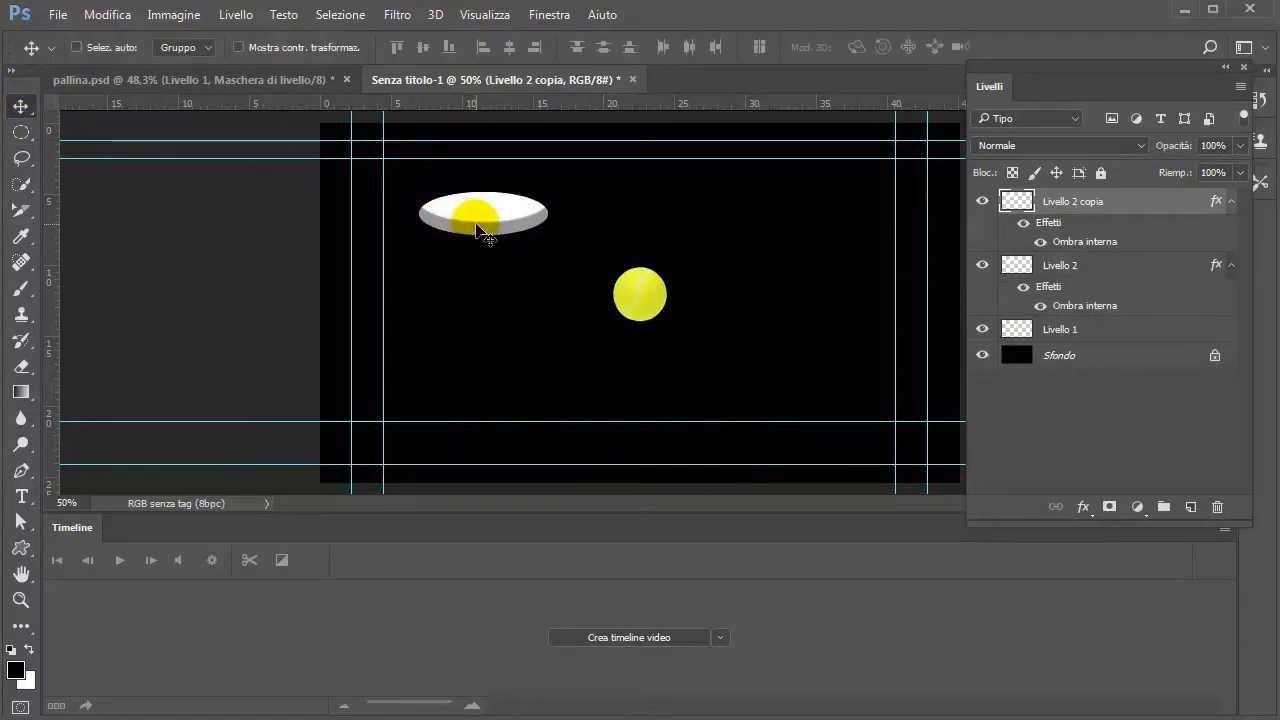
{"action": "mouse_move", "coordinate": [516, 220]}
{"action": "left_mouse_down"}
{"action": "mouse_move", "coordinate": [855, 375]}
{"action": "mouse_move", "coordinate": [829, 410]}
{"action": "left_mouse_up"}
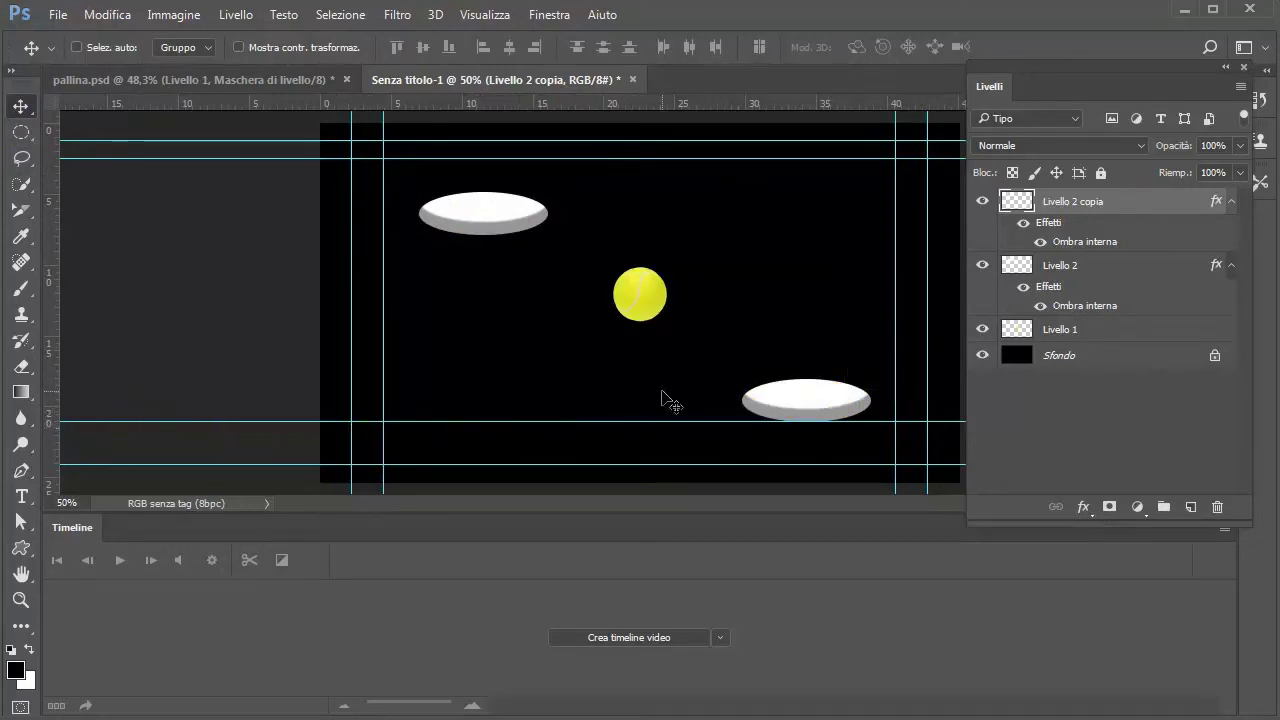
{"action": "left_click", "coordinate": [777, 412]}
{"action": "left_click", "coordinate": [1108, 208]}
- Change Livello 2 copia's Ombra interna angle from -90° to 90°
{"action": "double_click", "coordinate": [1119, 208]}
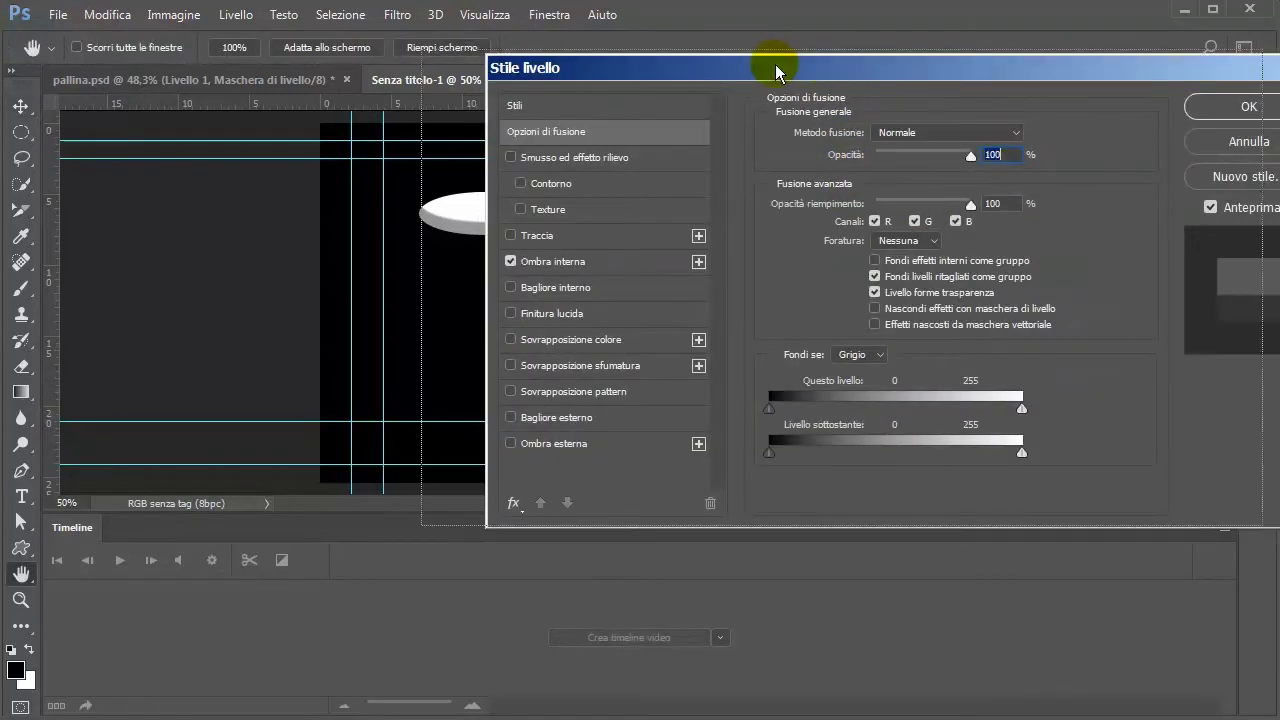
{"action": "mouse_move", "coordinate": [771, 77]}
{"action": "left_mouse_down"}
{"action": "mouse_move", "coordinate": [1056, 85]}
{"action": "mouse_move", "coordinate": [812, 66]}
{"action": "left_mouse_up"}
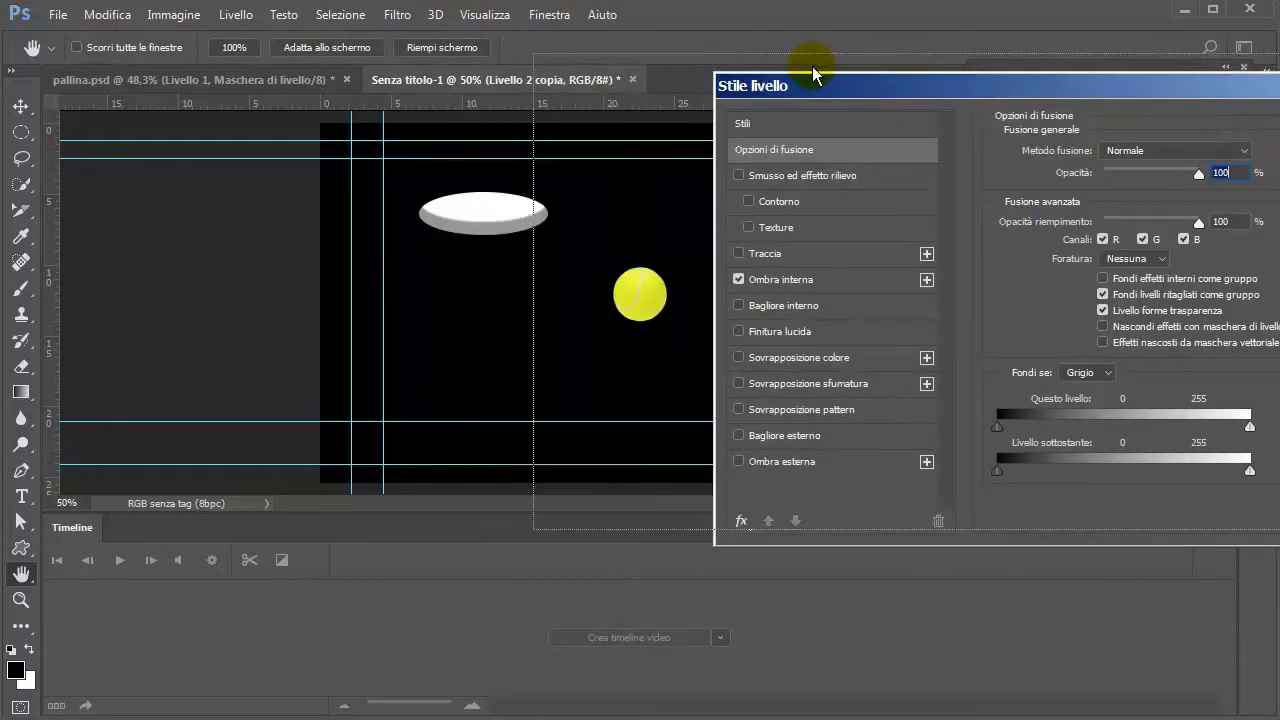
{"action": "left_click", "coordinate": [616, 260]}
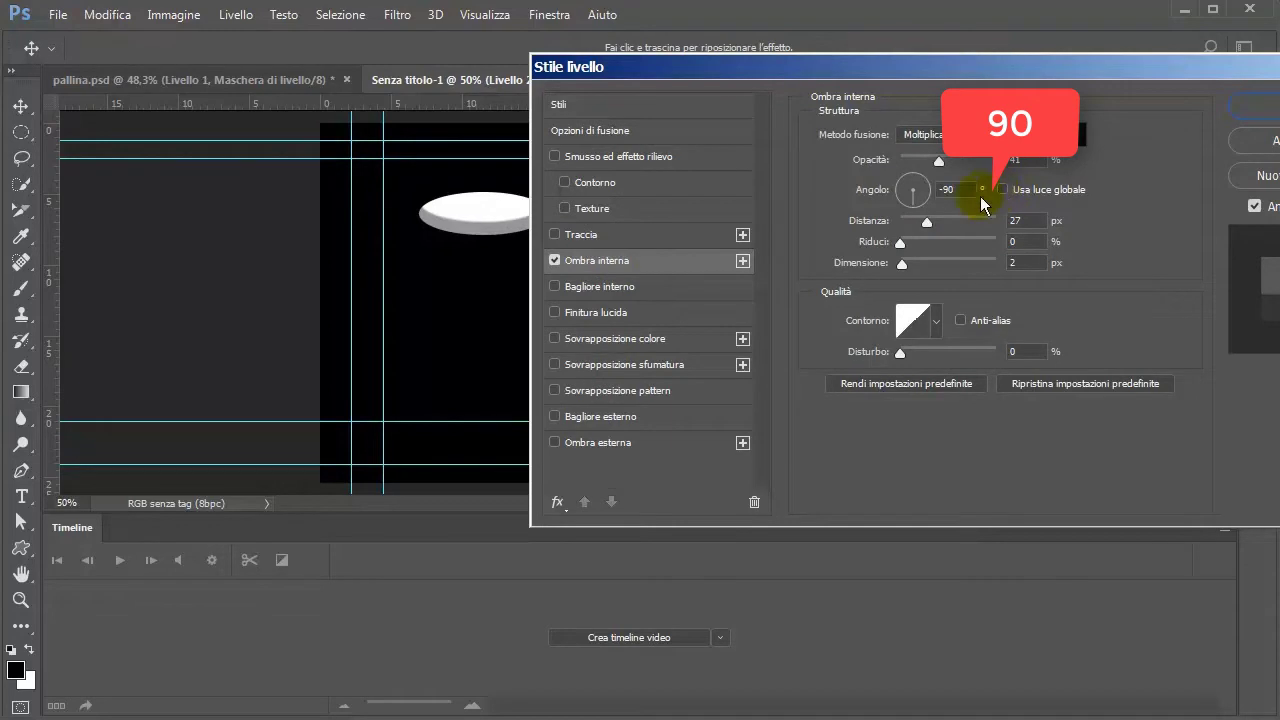
{"action": "left_click", "coordinate": [962, 192]}
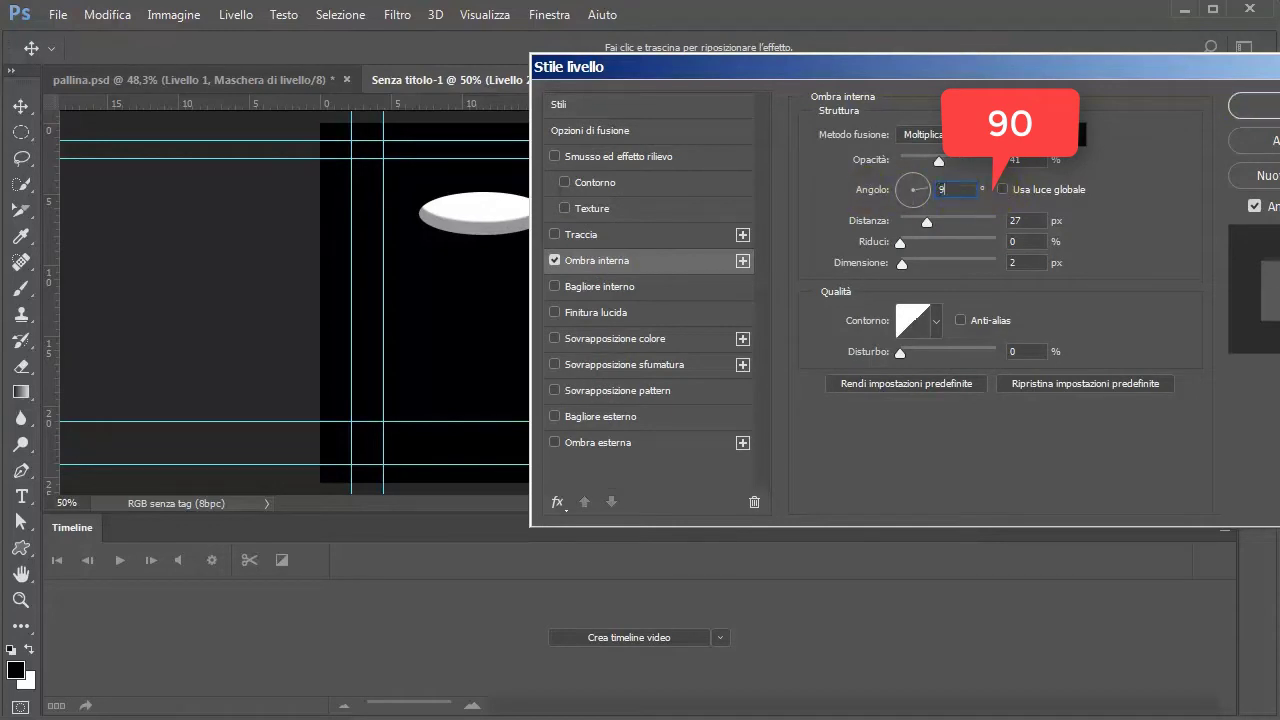
{"action": "type", "text": "0"}
{"action": "left_click", "coordinate": [1248, 106]}
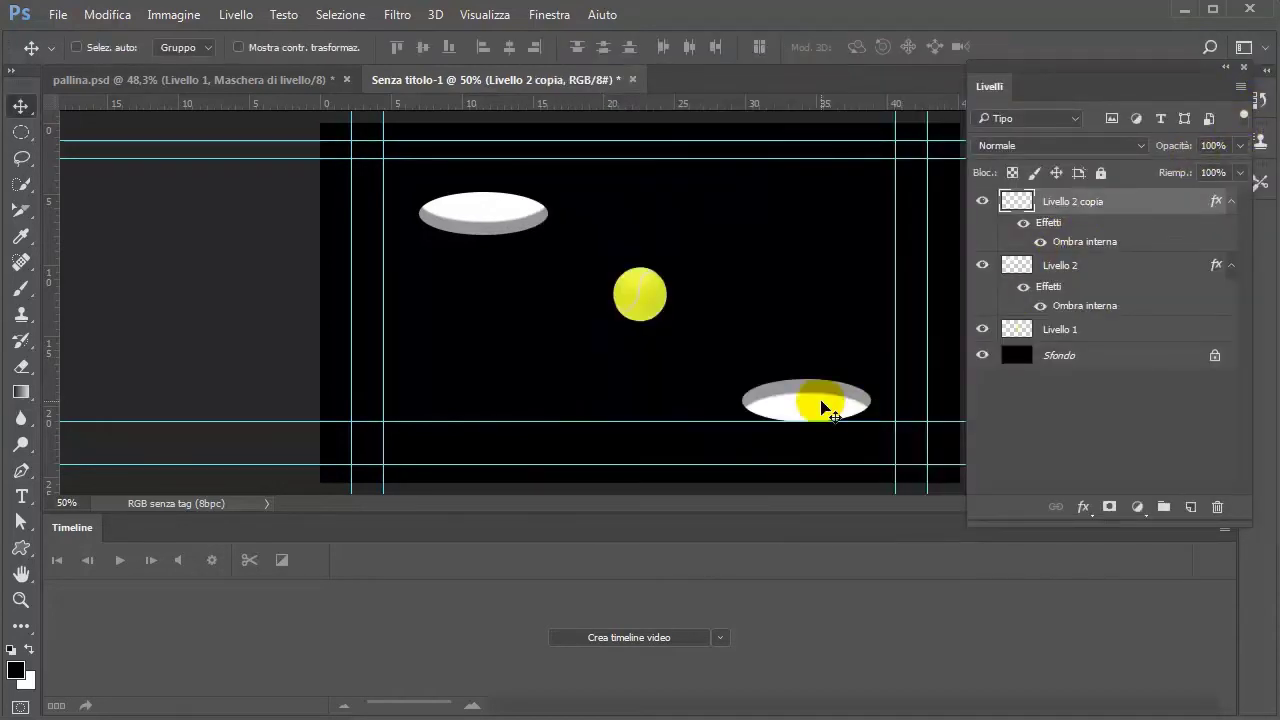
- Rename layer Livello 1 to Palla
{"action": "left_click_drag", "start_coordinate": [820, 385], "coordinate": [816, 384]}
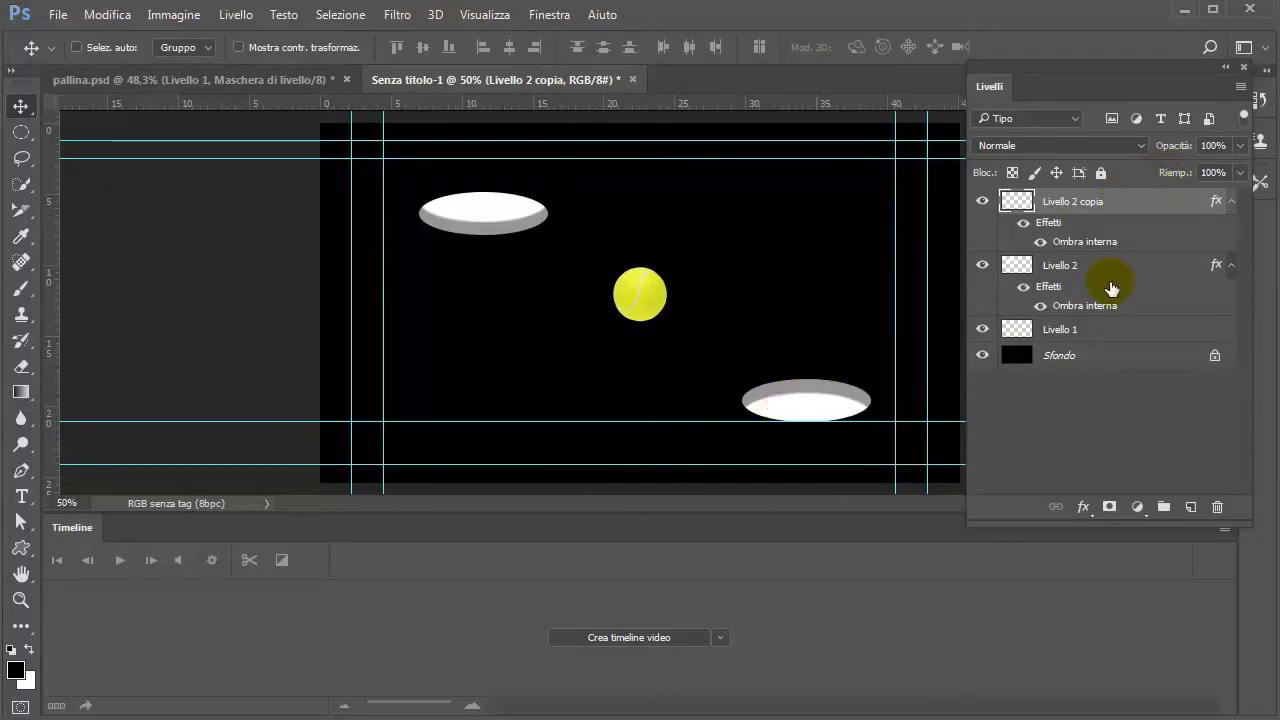
{"action": "double_click", "coordinate": [1065, 330]}
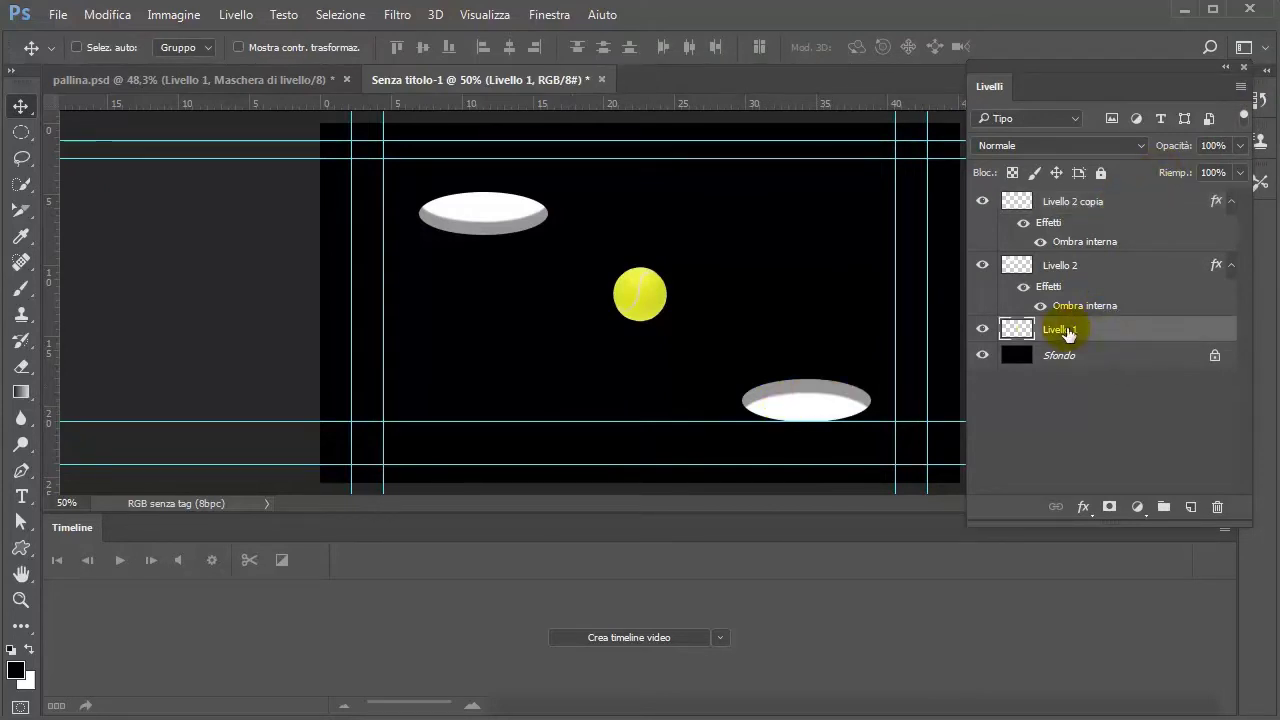
{"action": "type", "text": "Palla"}
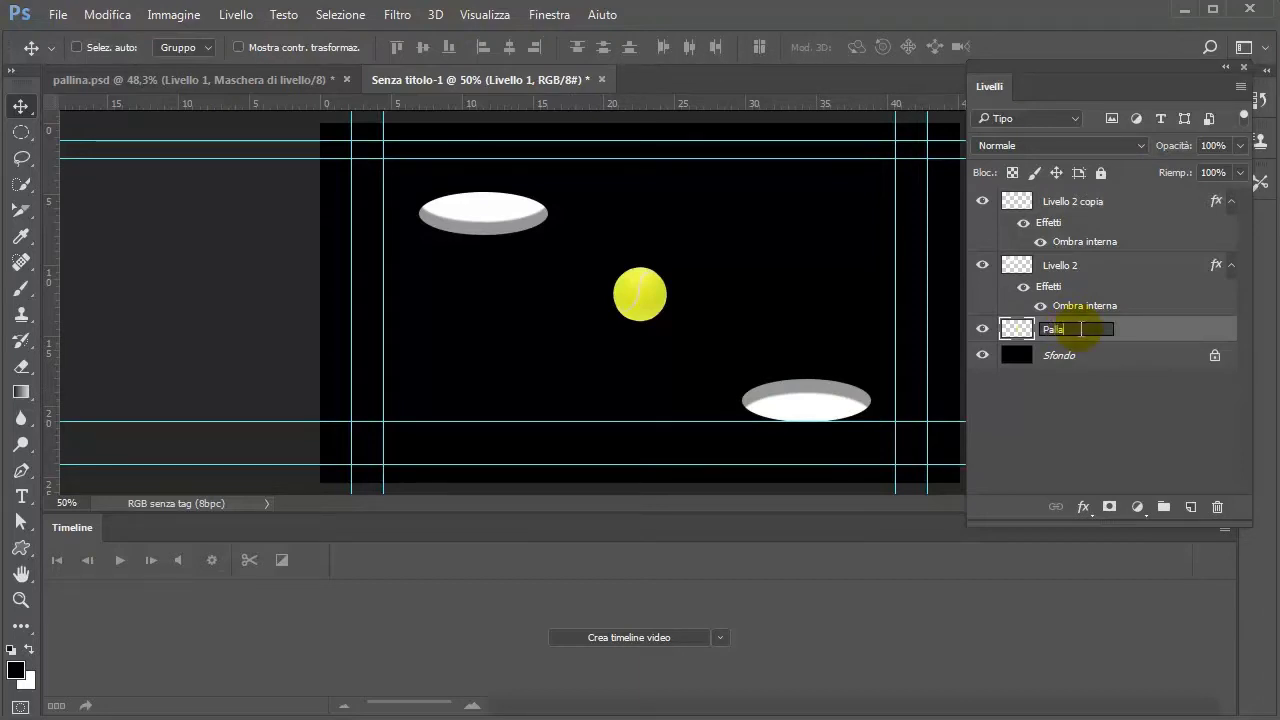
{"action": "key", "text": "Return"}
- Rename Livello 2 to Foro sup and Livello 2 copia to Foro inf
{"action": "left_click", "coordinate": [1095, 265]}
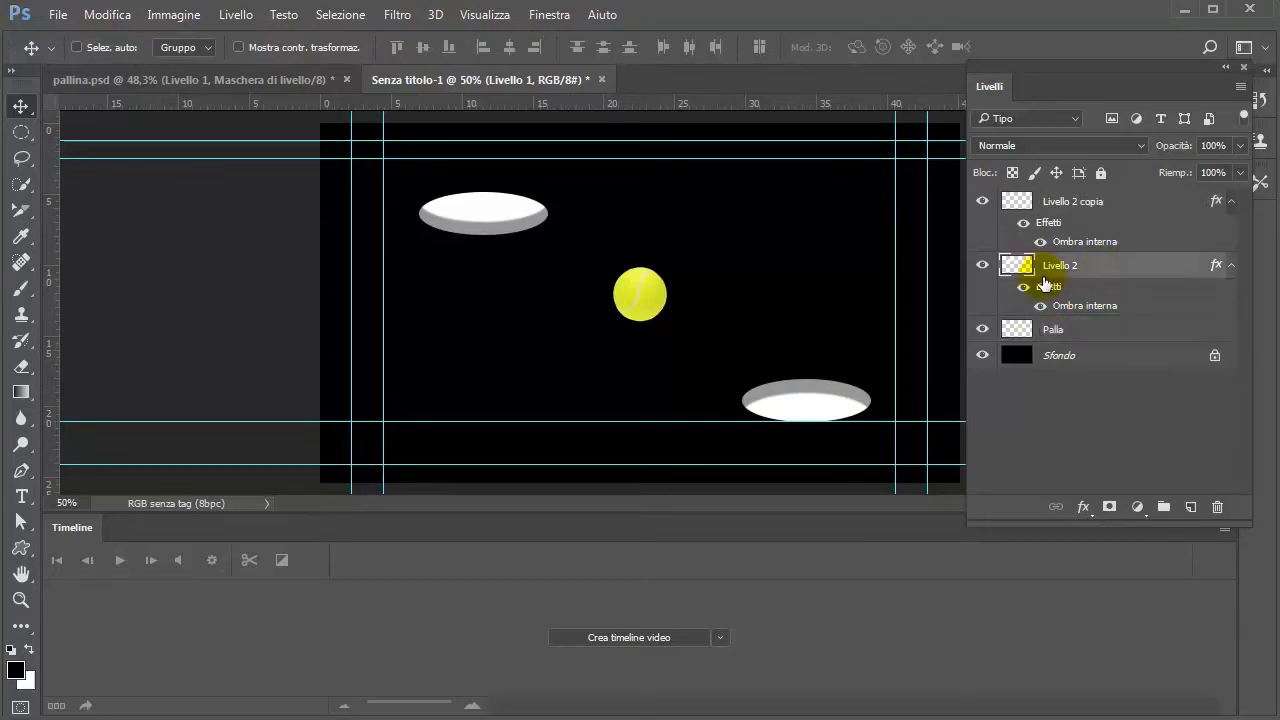
{"action": "left_click", "coordinate": [983, 265]}
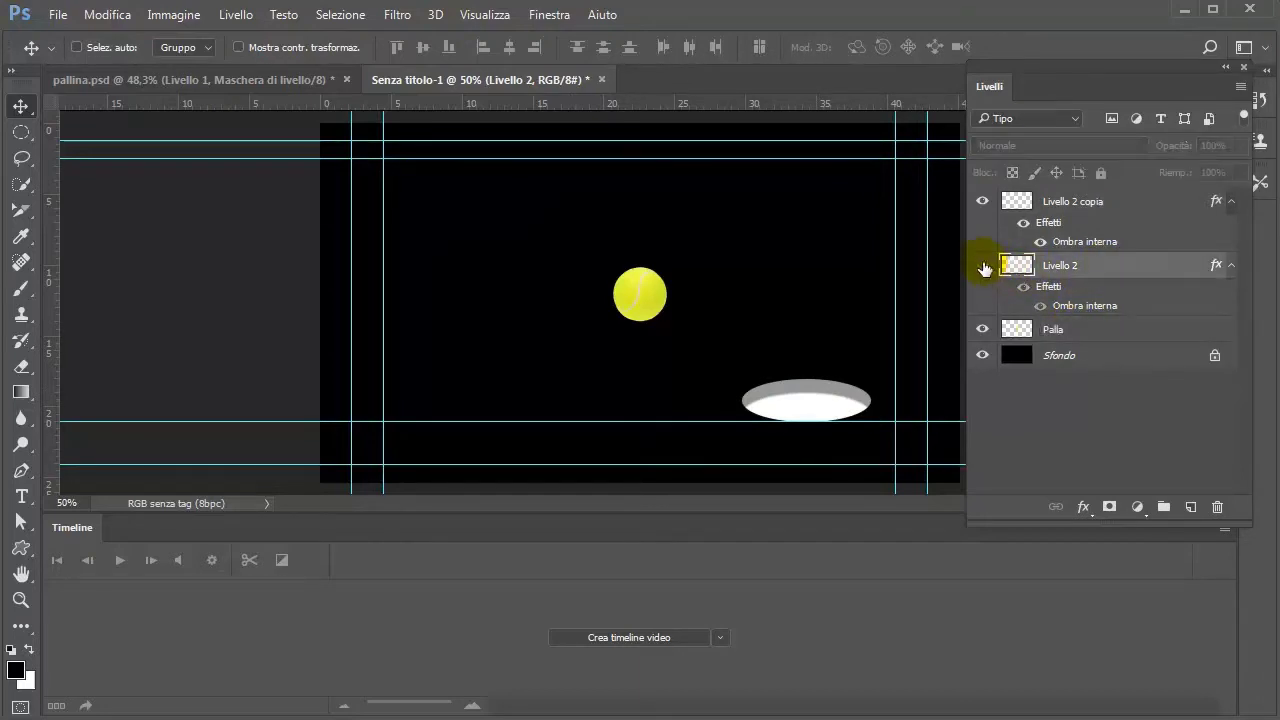
{"action": "double_click", "coordinate": [1060, 265]}
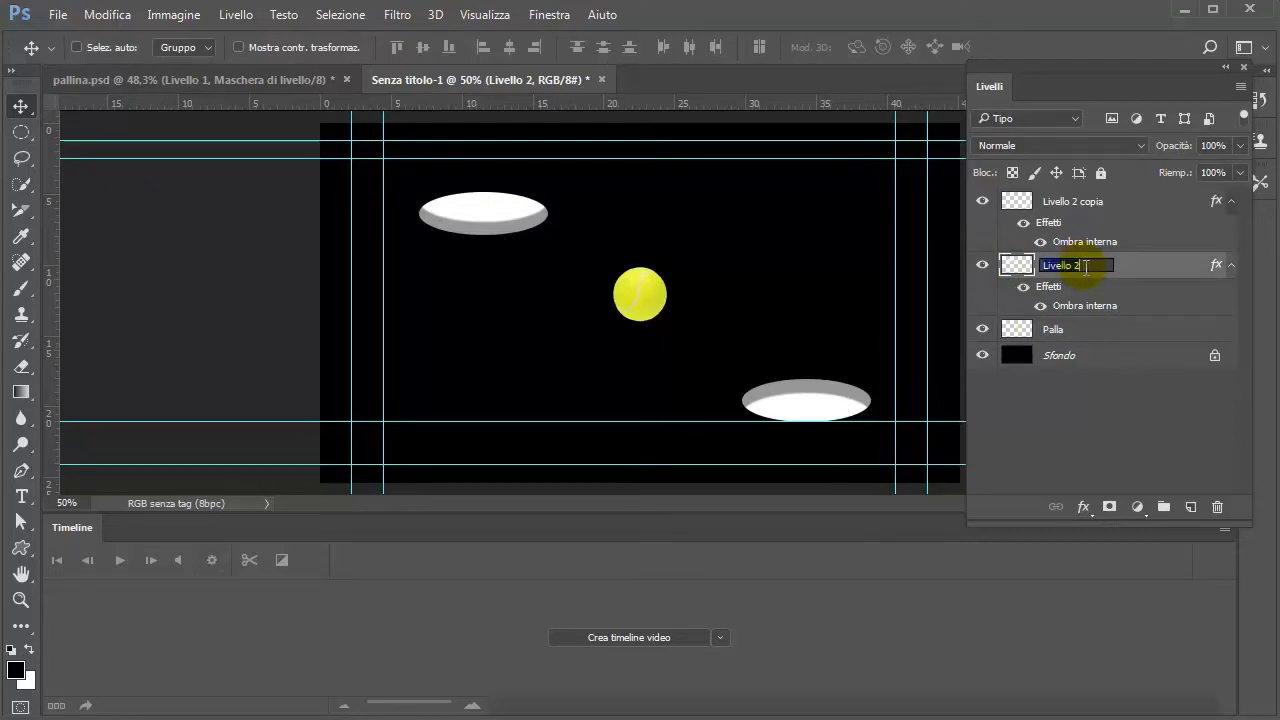
{"action": "type", "text": "oro sup"}
{"action": "left_click", "coordinate": [1078, 202]}
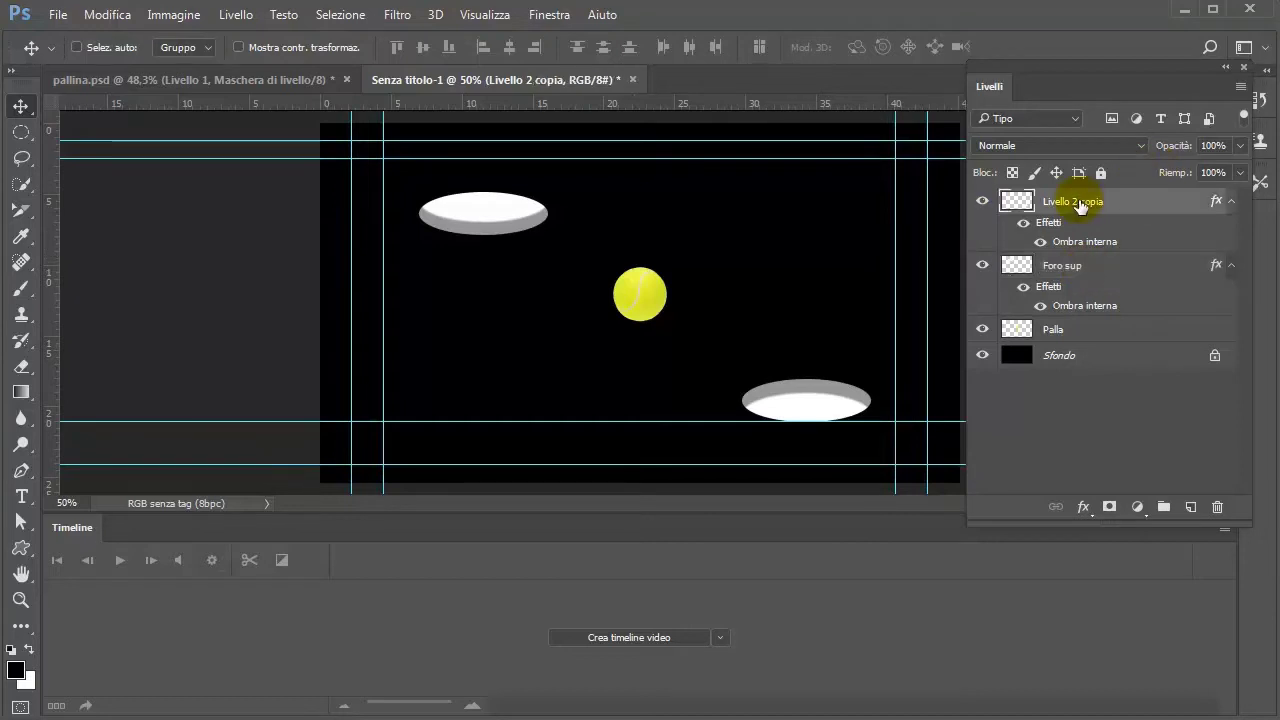
{"action": "double_click", "coordinate": [1078, 202]}
{"action": "type", "text": "Fo"}
{"action": "type", "text": "ro inf"}
{"action": "left_click", "coordinate": [1142, 266]}
{"action": "left_click", "coordinate": [1073, 338]}
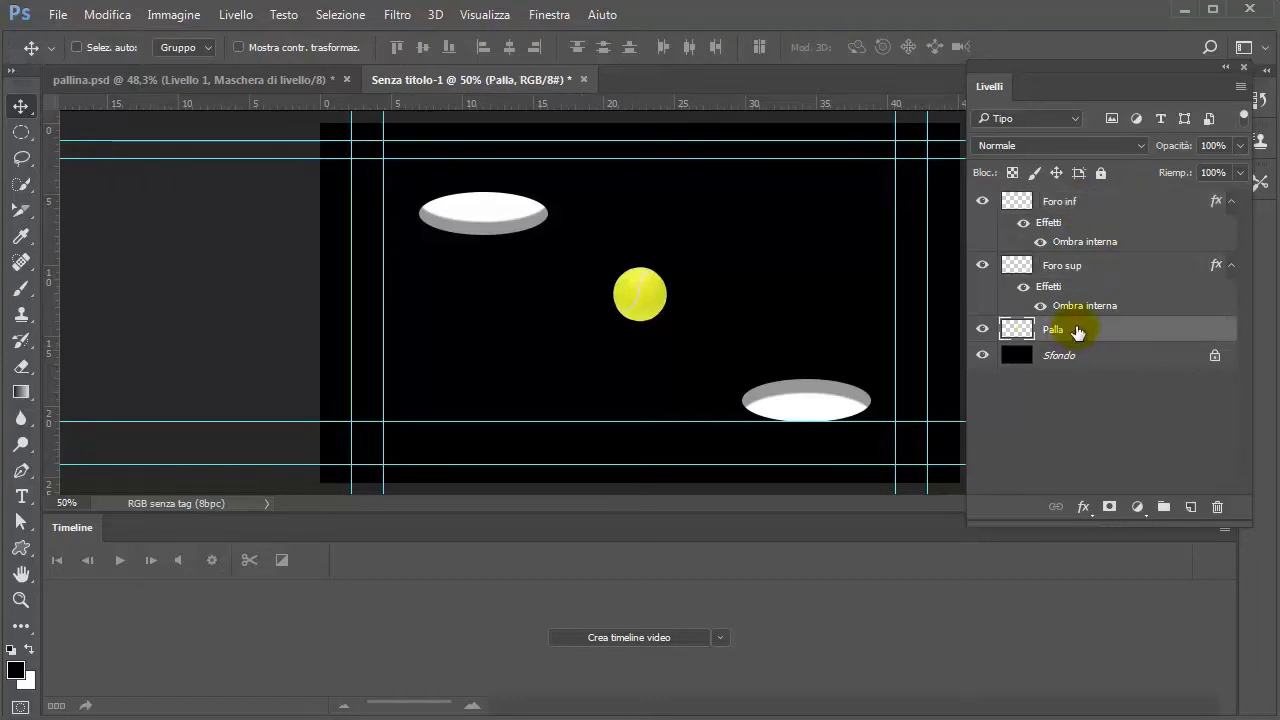
- Convert Palla to a smart object, place the ball above the upper hole, and move Palla to the top
{"action": "right_click", "coordinate": [1077, 332]}
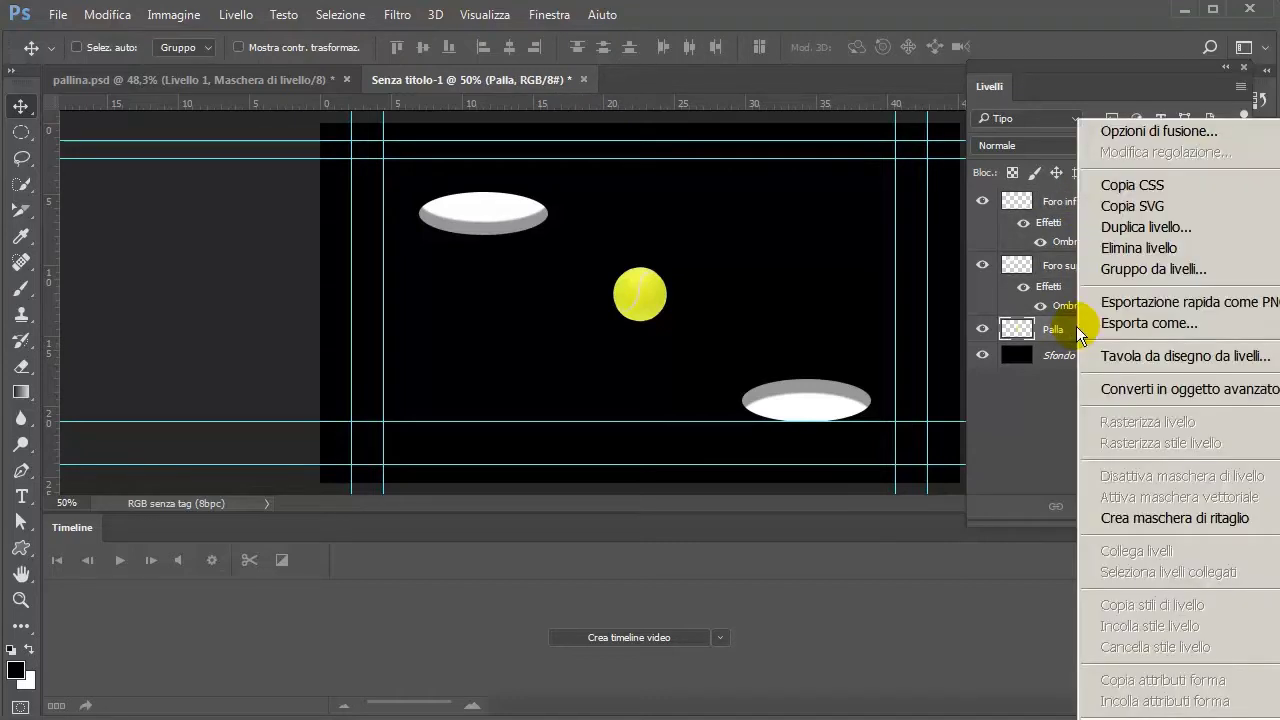
{"action": "left_click", "coordinate": [1130, 389]}
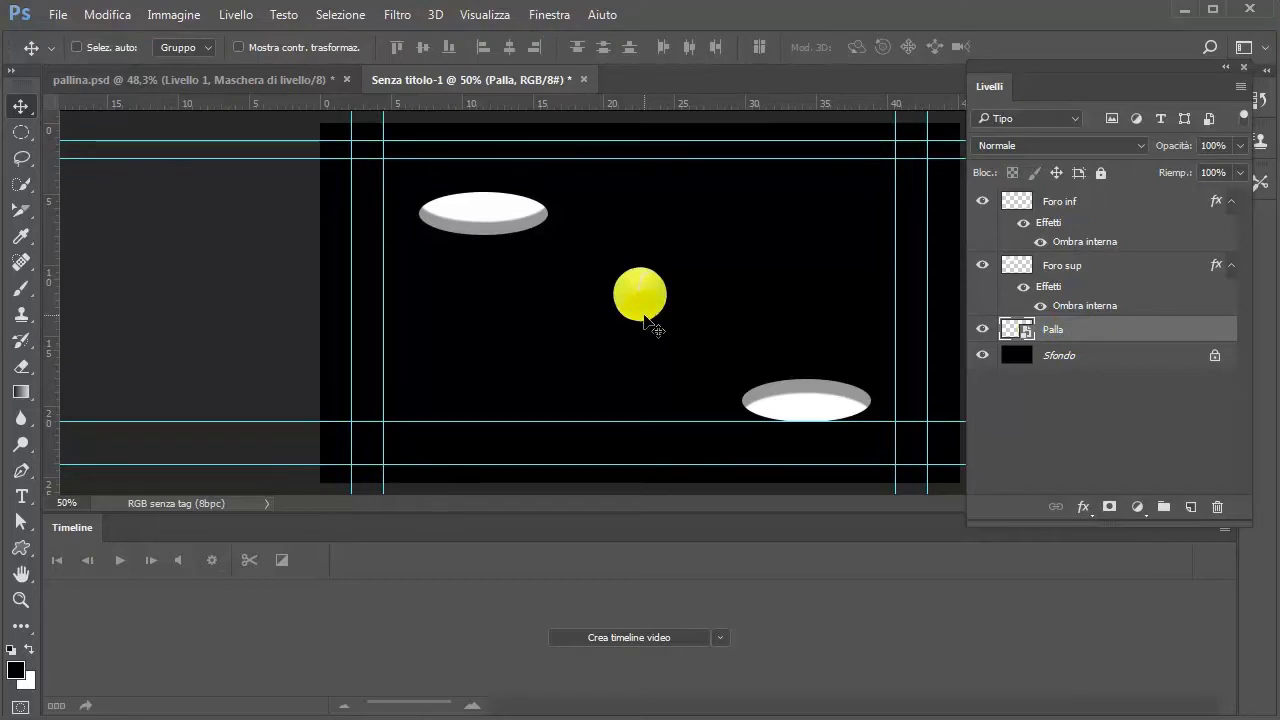
{"action": "left_click_drag", "start_coordinate": [647, 320], "coordinate": [483, 185]}
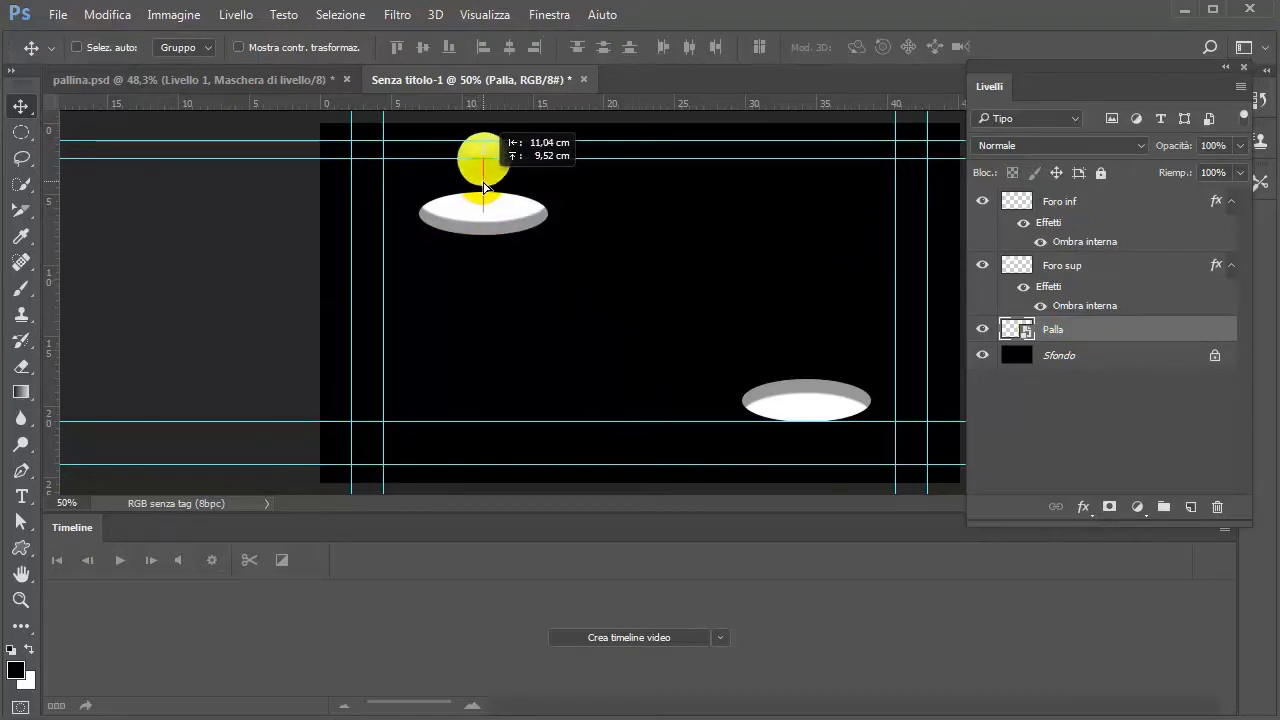
{"action": "mouse_move", "coordinate": [1080, 318]}
{"action": "left_mouse_down"}
{"action": "mouse_move", "coordinate": [1145, 338]}
{"action": "mouse_move", "coordinate": [1127, 201]}
{"action": "left_mouse_up"}
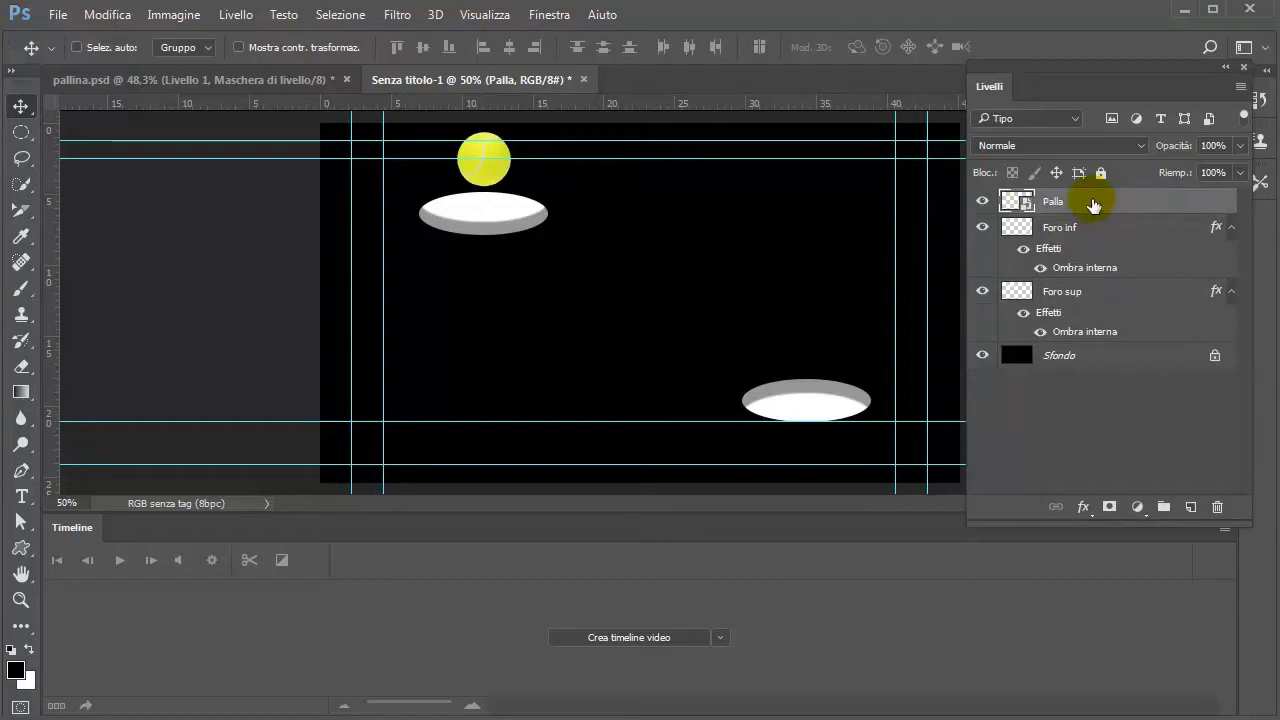
- Add an unlinked layer mask to Palla, then zoom in on the ball and upper hole
{"action": "left_click", "coordinate": [1110, 508]}
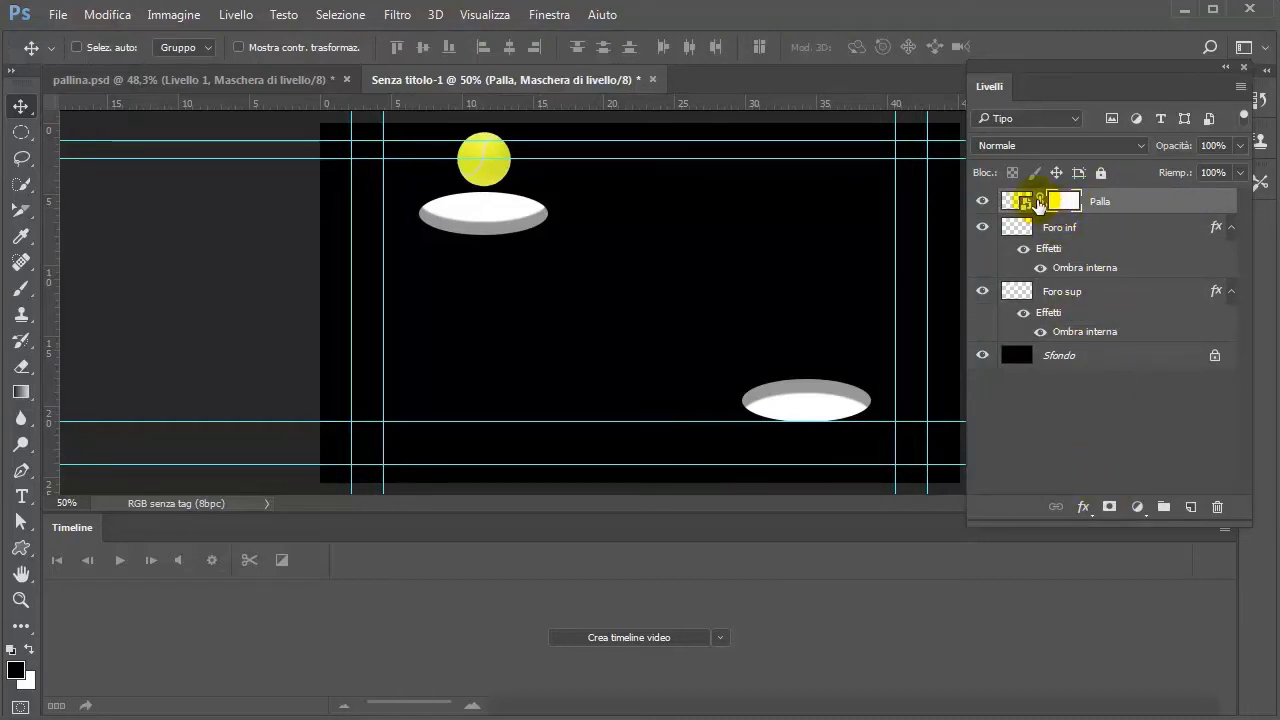
{"action": "left_click", "coordinate": [1039, 203]}
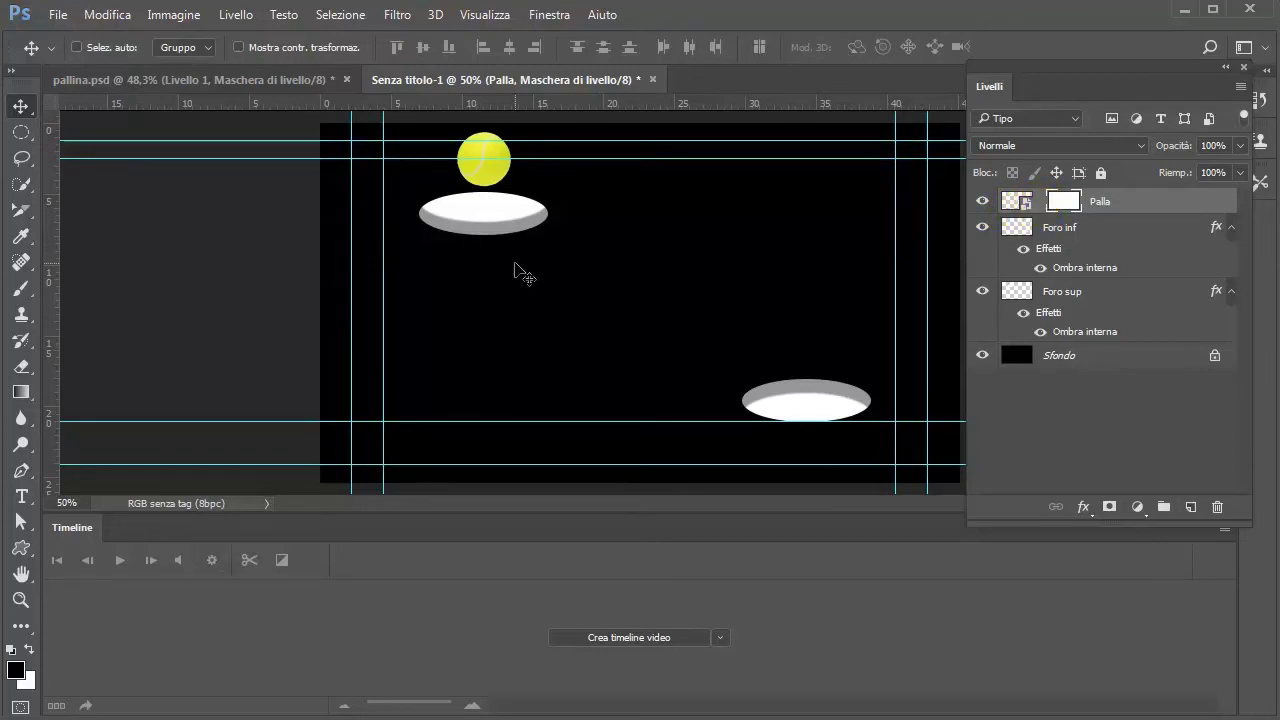
{"action": "left_click", "coordinate": [482, 196]}
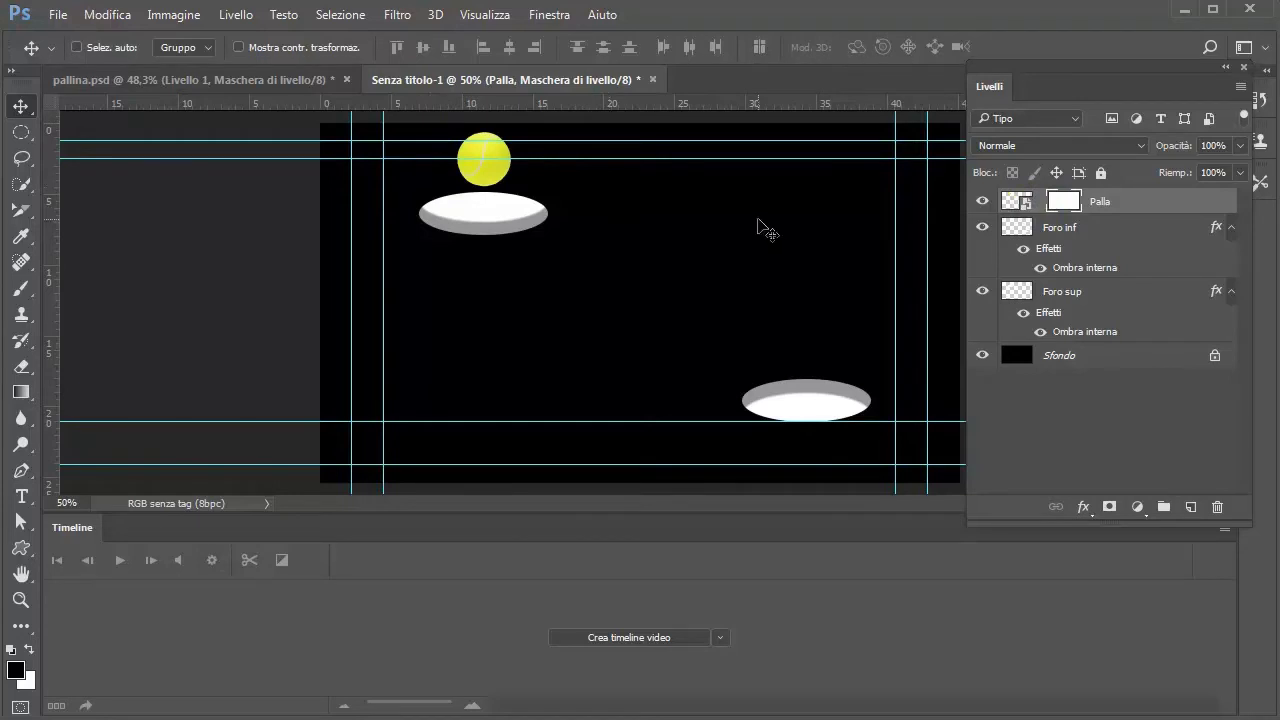
{"action": "scroll", "coordinate": [758, 230], "scroll_direction": "up", "scroll_amount": 3}
{"action": "left_click_drag", "start_coordinate": [546, 246], "coordinate": [603, 320]}
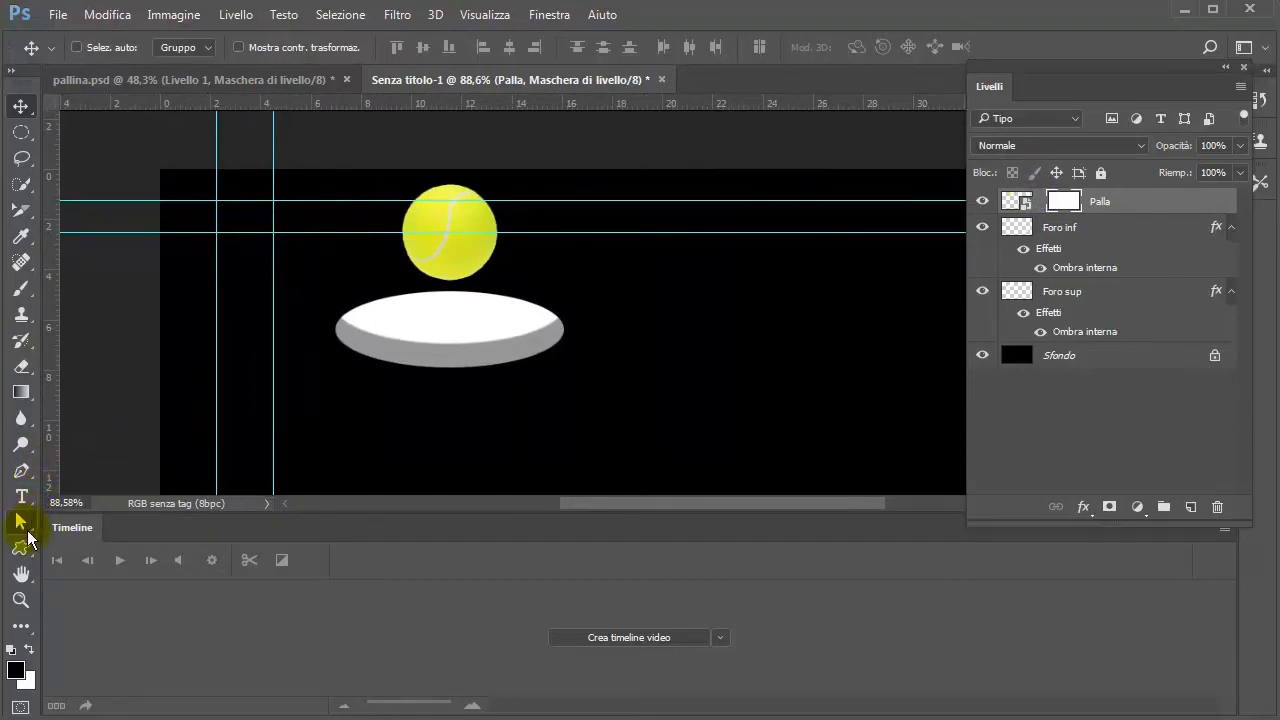
- Trace a closed Pen path from the upper hole's back rim around the ball
{"action": "left_click", "coordinate": [21, 471]}
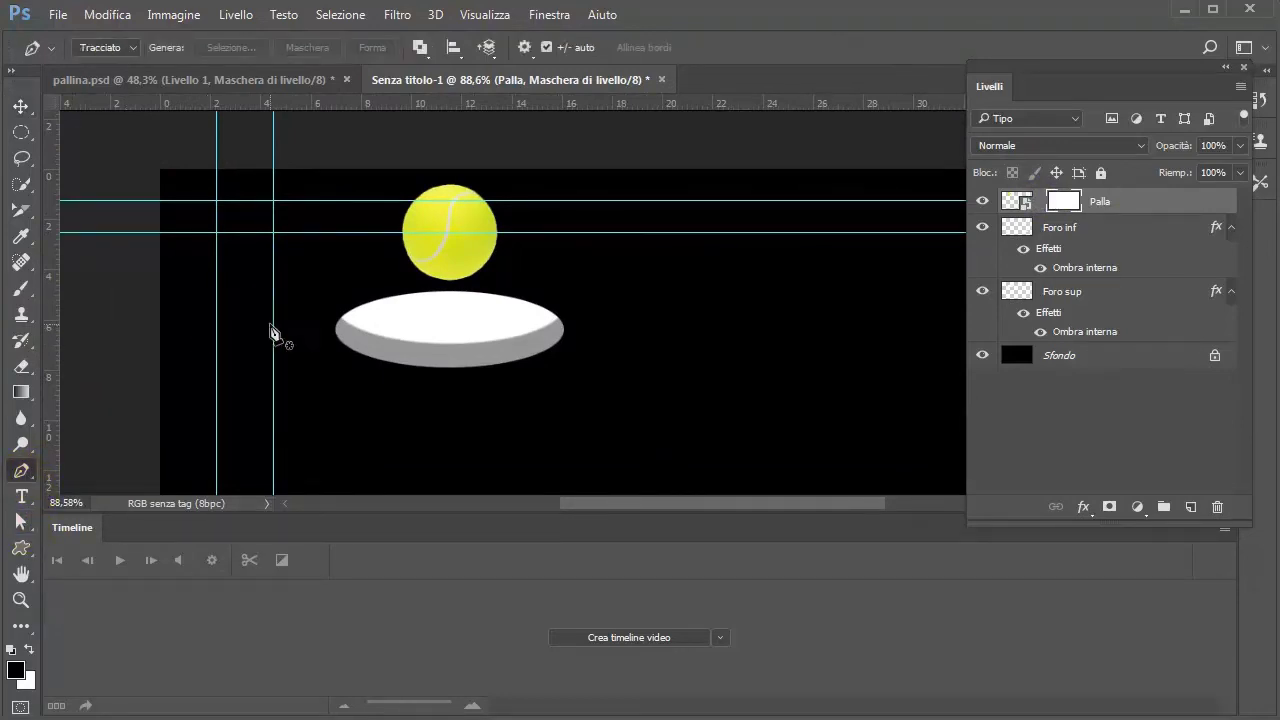
{"action": "left_click", "coordinate": [362, 314]}
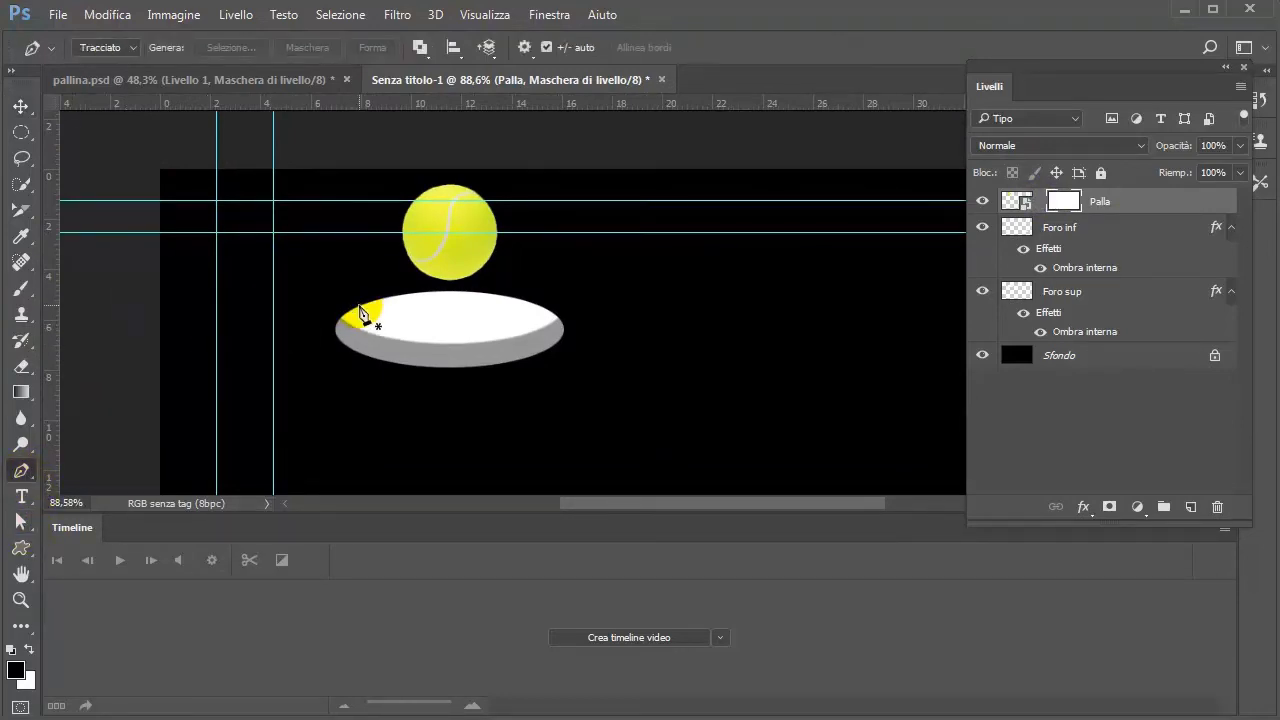
{"action": "left_click_drag", "start_coordinate": [362, 314], "coordinate": [541, 316]}
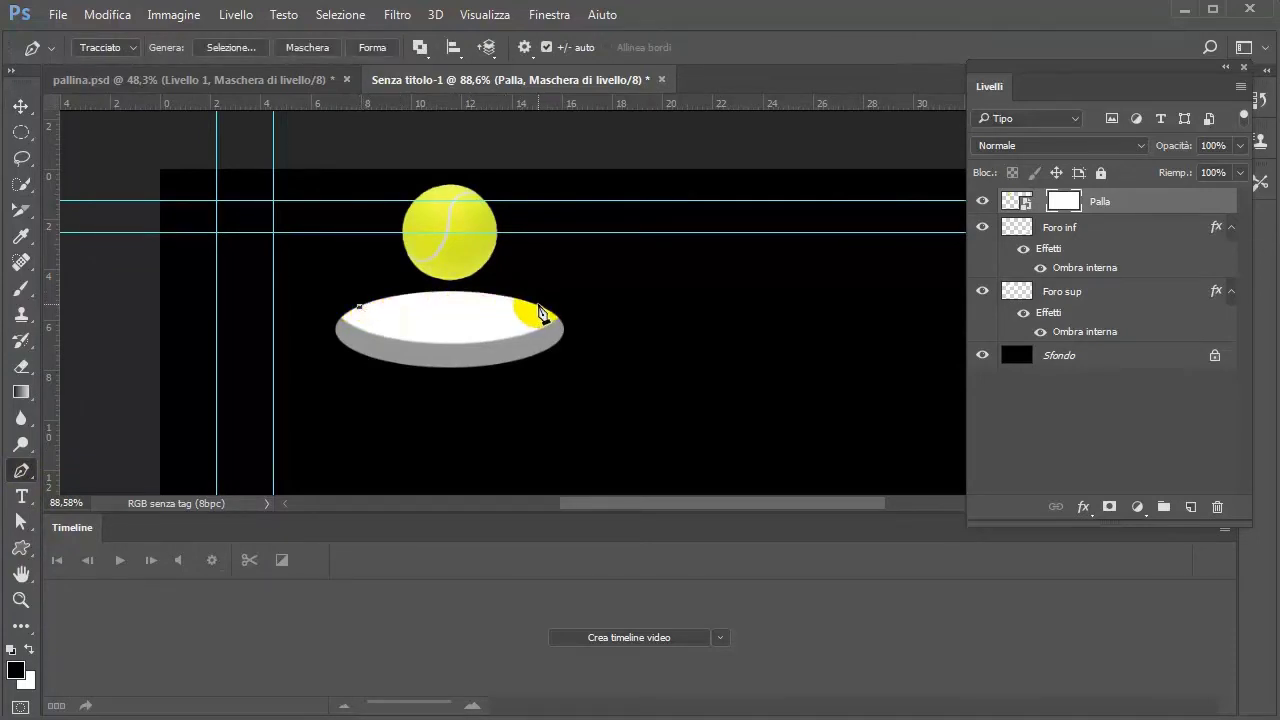
{"action": "left_click_drag", "start_coordinate": [541, 316], "coordinate": [651, 335]}
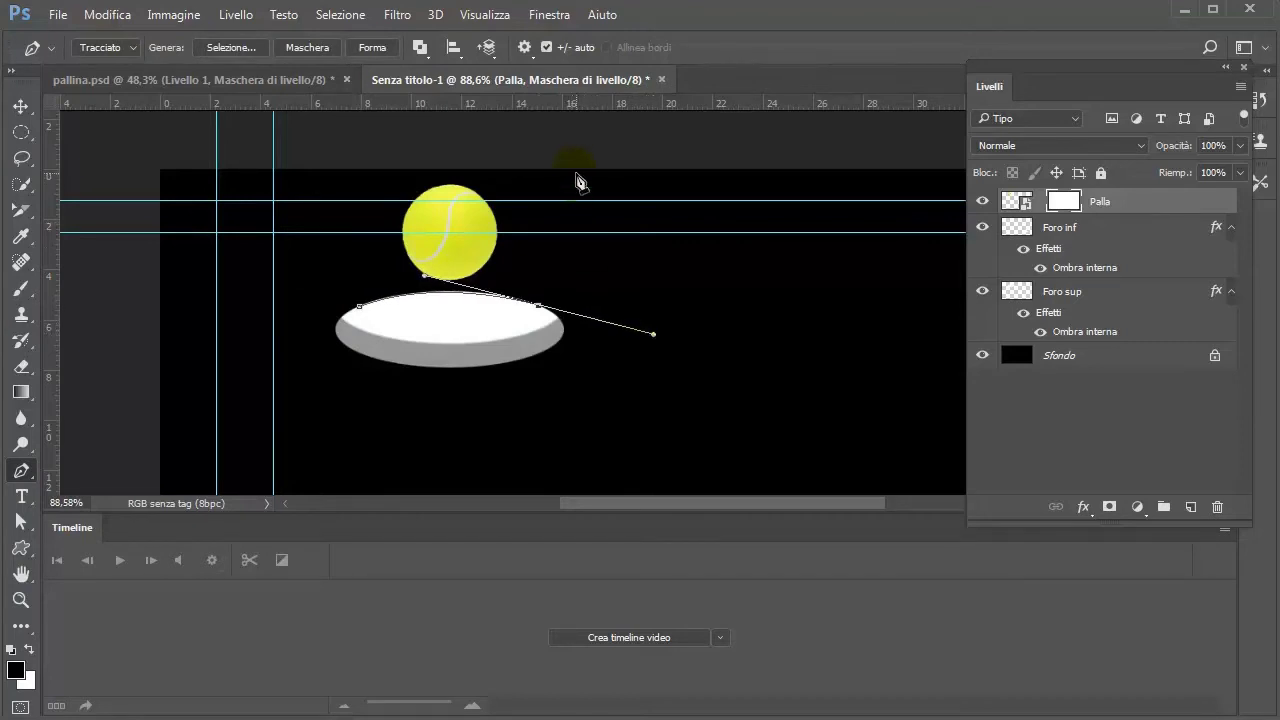
{"action": "left_click_drag", "start_coordinate": [576, 170], "coordinate": [344, 140]}
{"action": "left_click", "coordinate": [361, 312]}
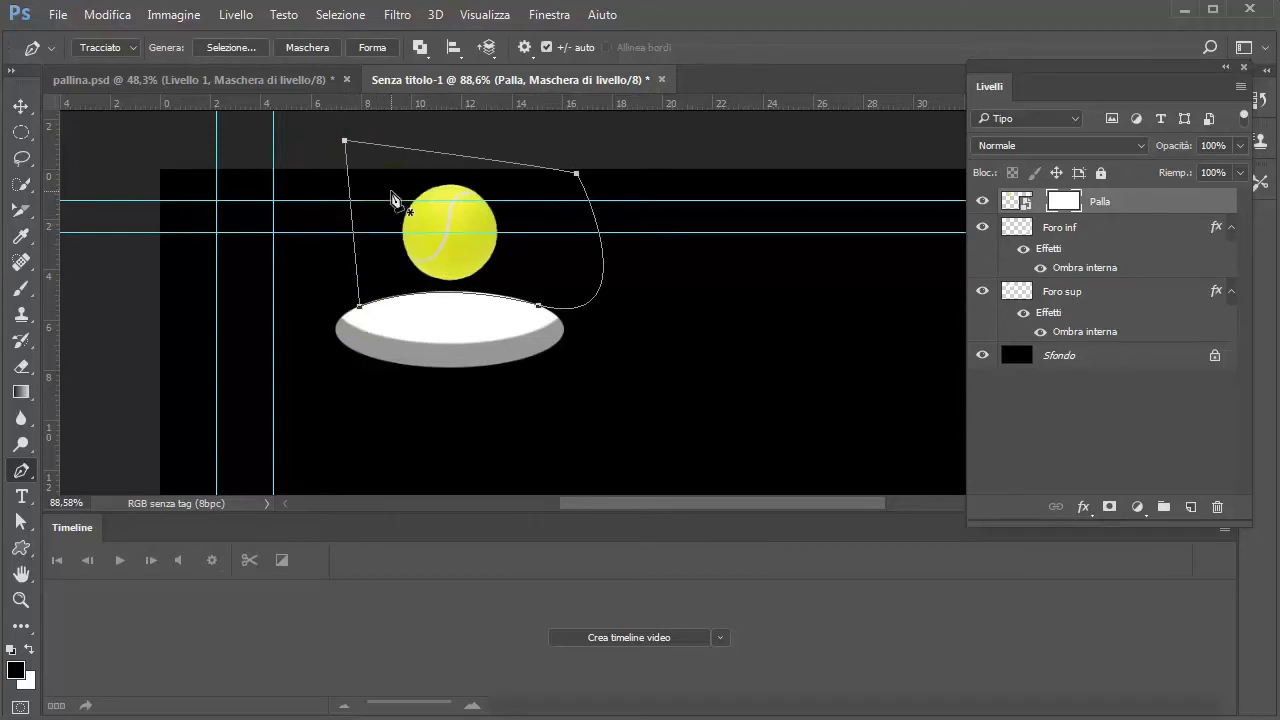
- Turn the path into a selection and fill Palla's mask black there, hiding the ball
{"action": "right_click", "coordinate": [394, 199]}
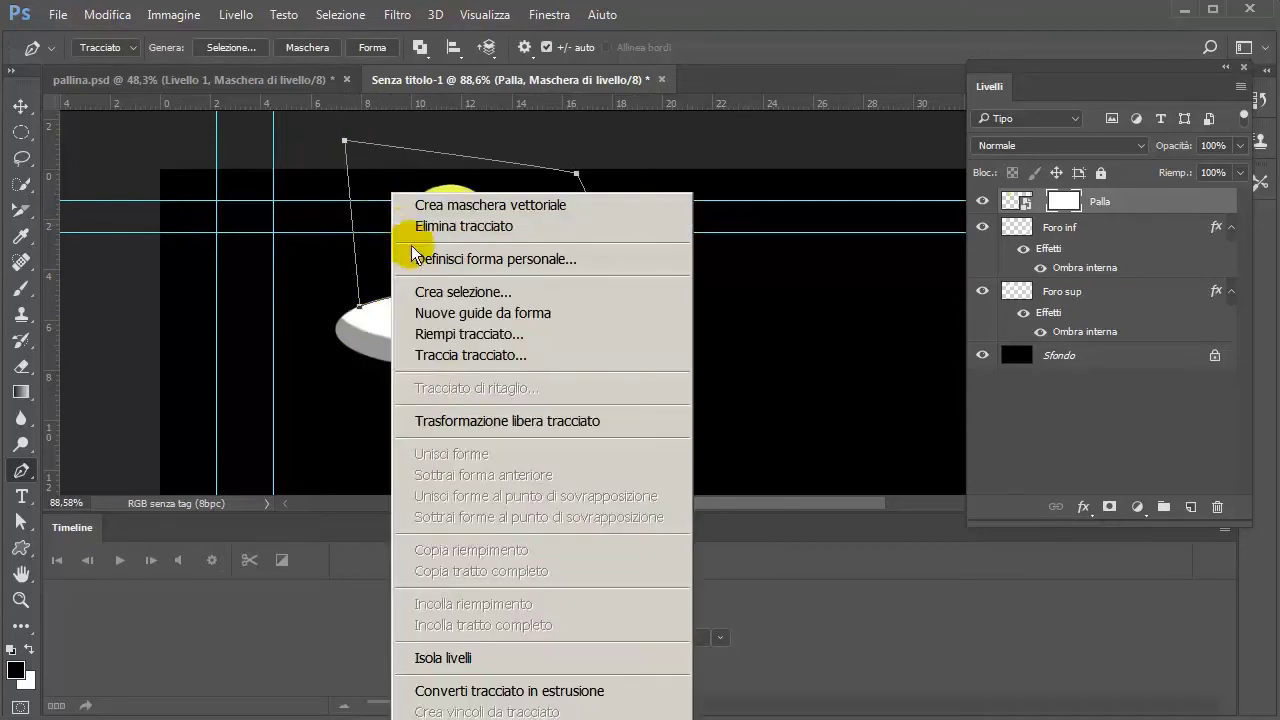
{"action": "left_click", "coordinate": [430, 292]}
{"action": "left_click", "coordinate": [805, 204]}
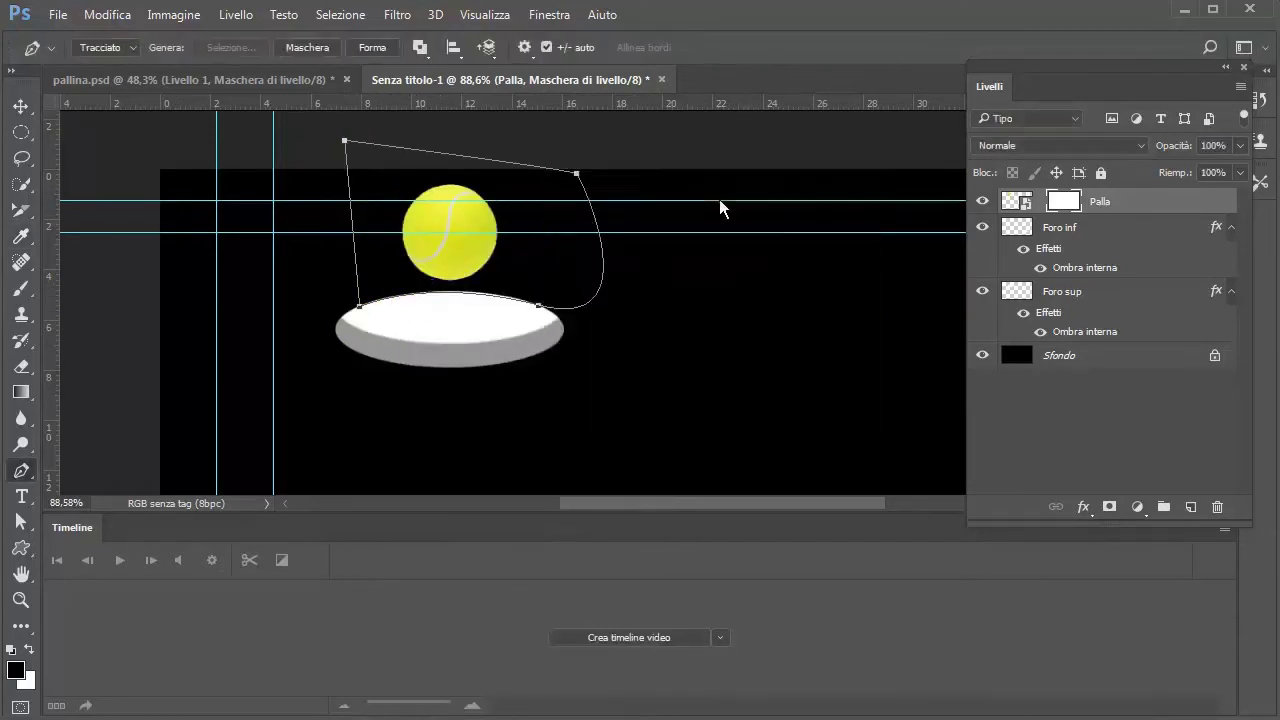
{"action": "key", "text": "alt+BackSpace"}
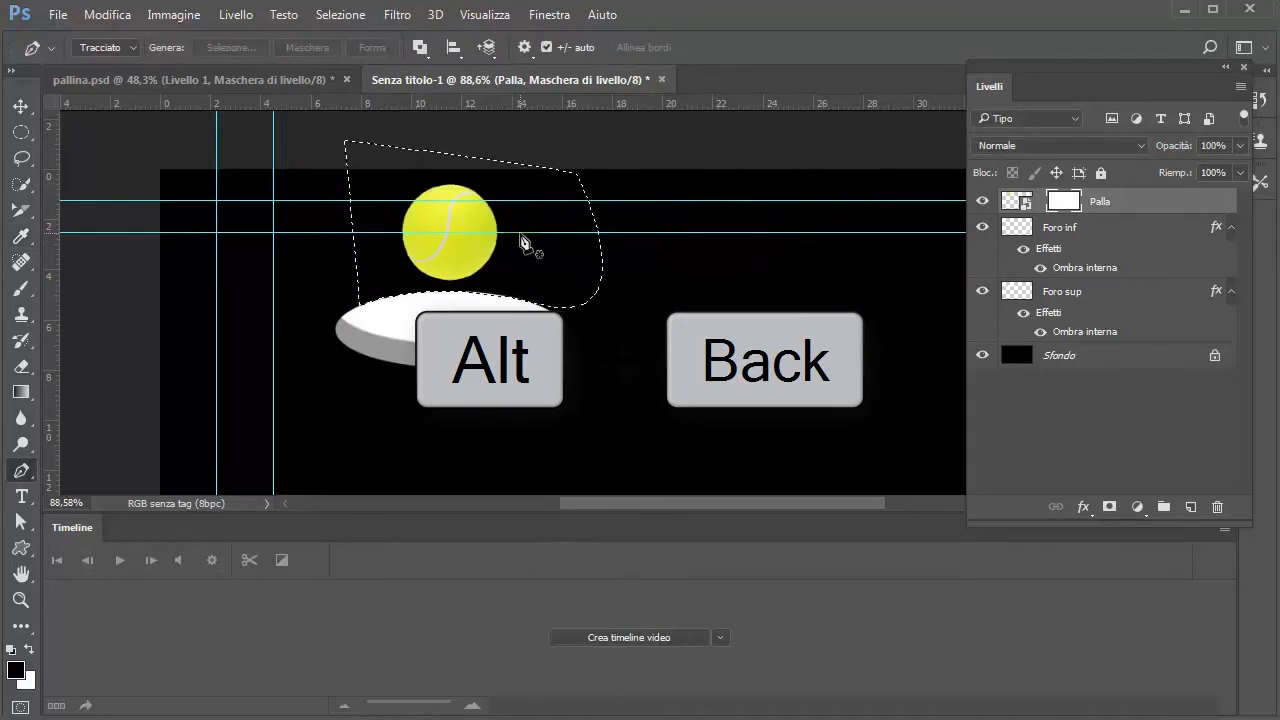
{"action": "key", "text": "alt+BackSpace"}
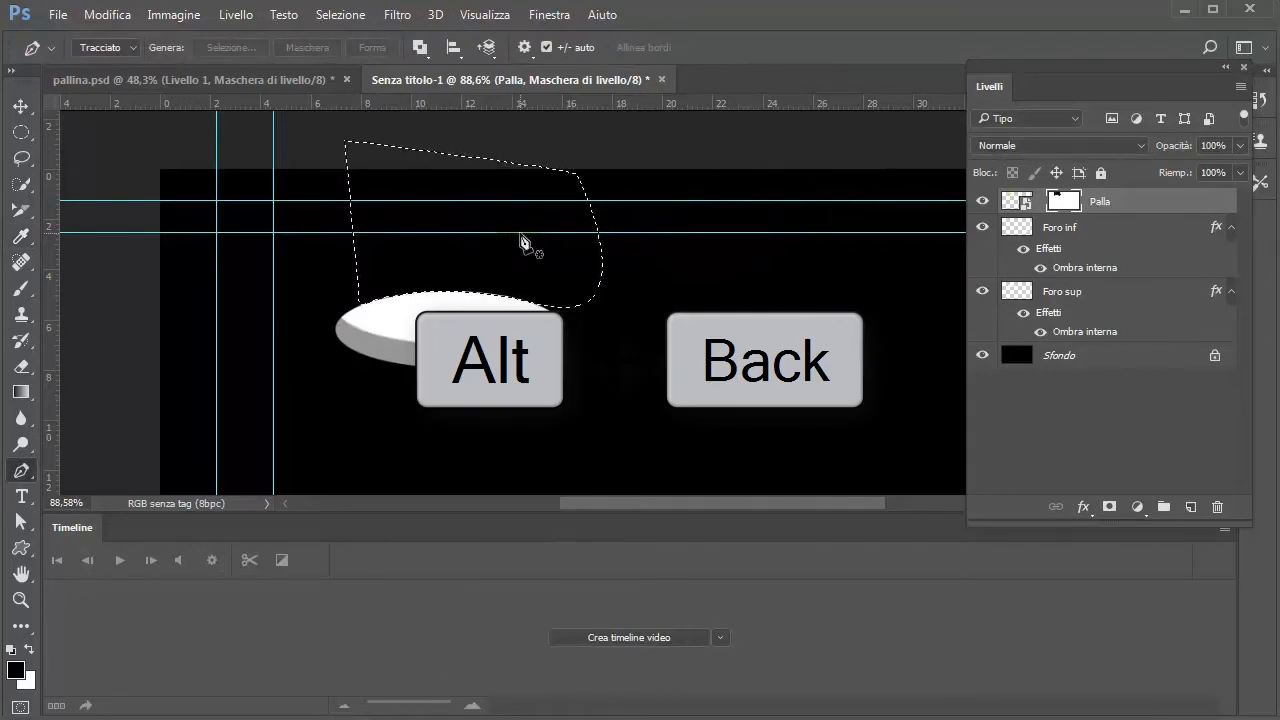
{"action": "key", "text": "ctrl+d"}
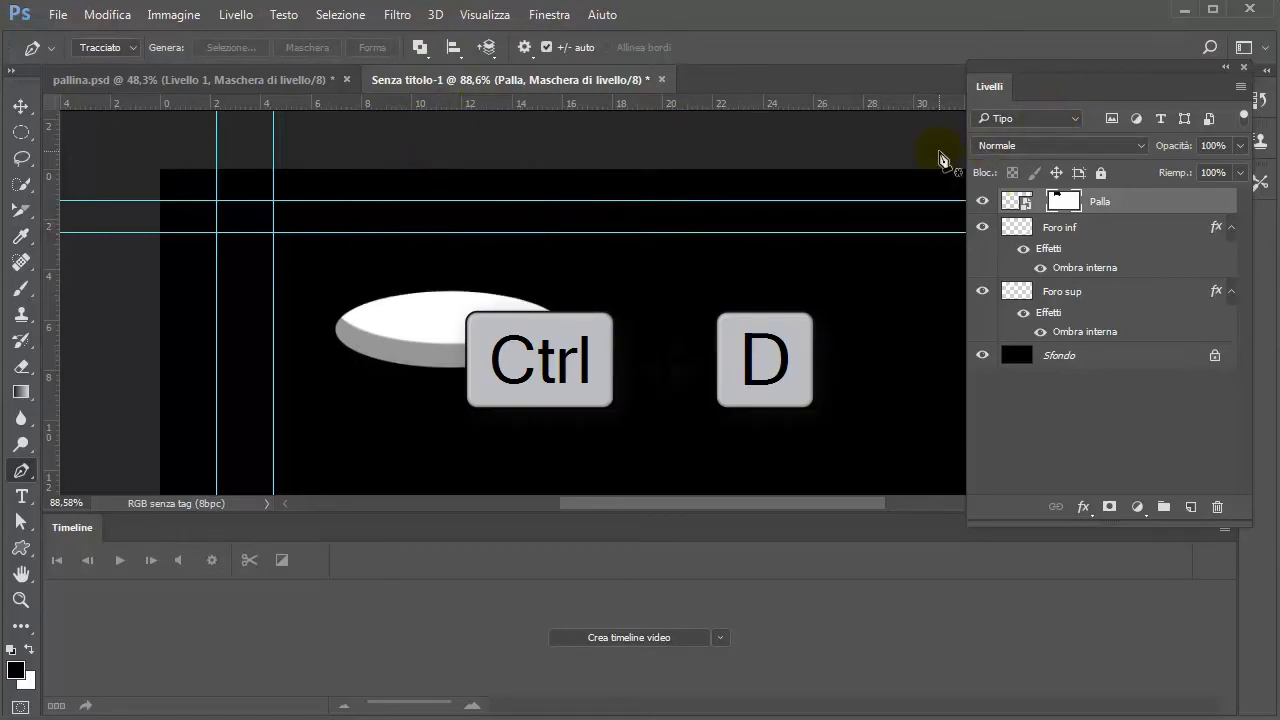
{"action": "scroll", "coordinate": [866, 215], "scroll_direction": "down", "scroll_amount": 1}
{"action": "scroll", "coordinate": [866, 215], "scroll_direction": "down", "scroll_amount": 1}
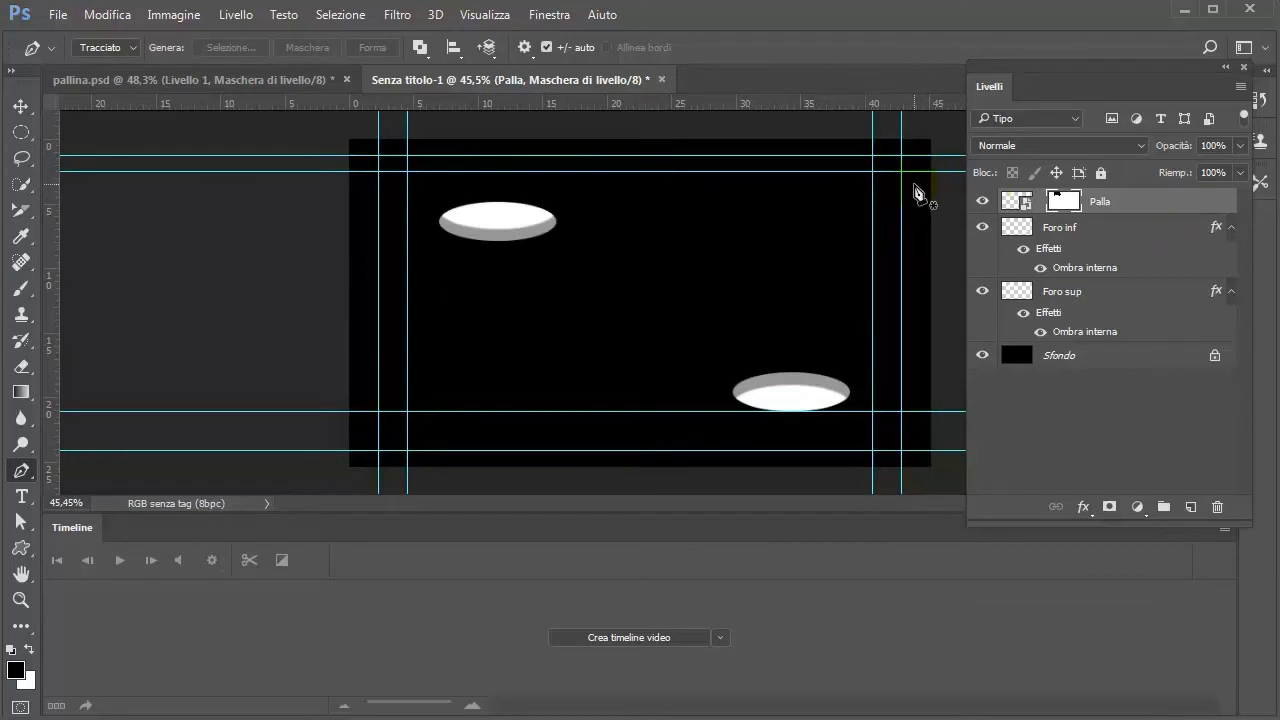
- Rasterize the inner-shadow layer styles on Foro inf and Foro sup
{"action": "left_click", "coordinate": [1109, 228]}
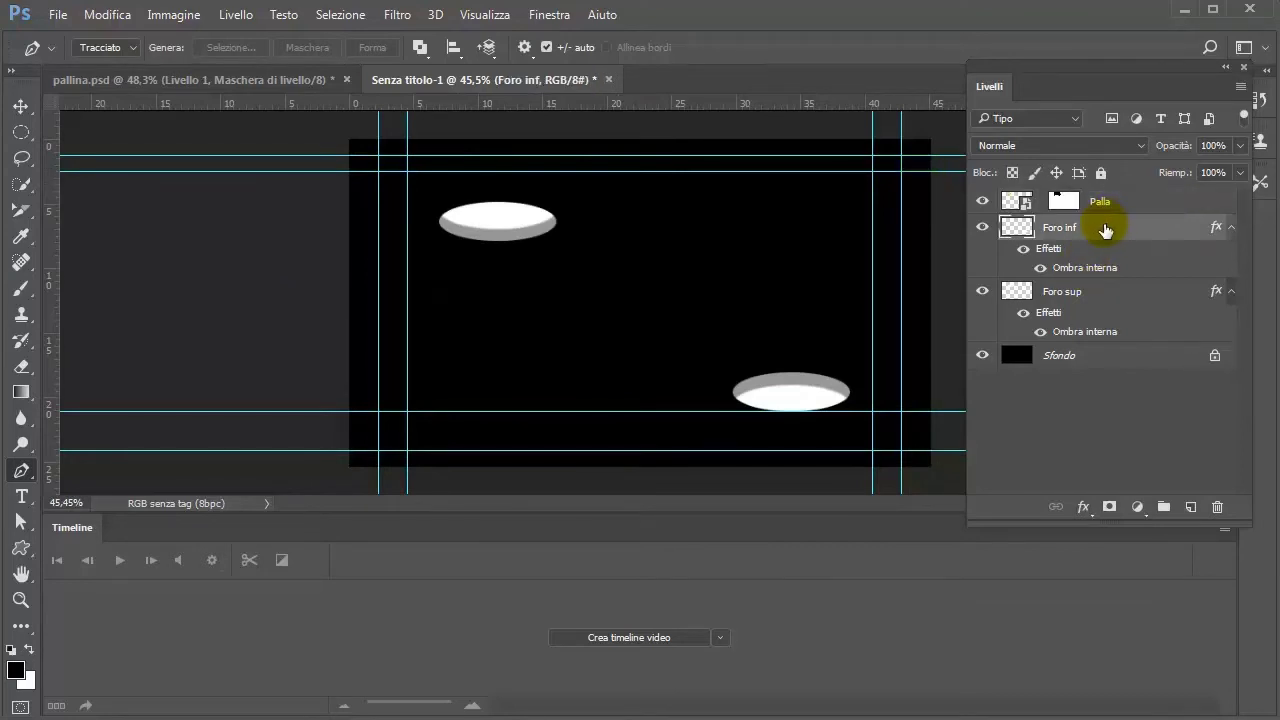
{"action": "right_click", "coordinate": [1105, 230]}
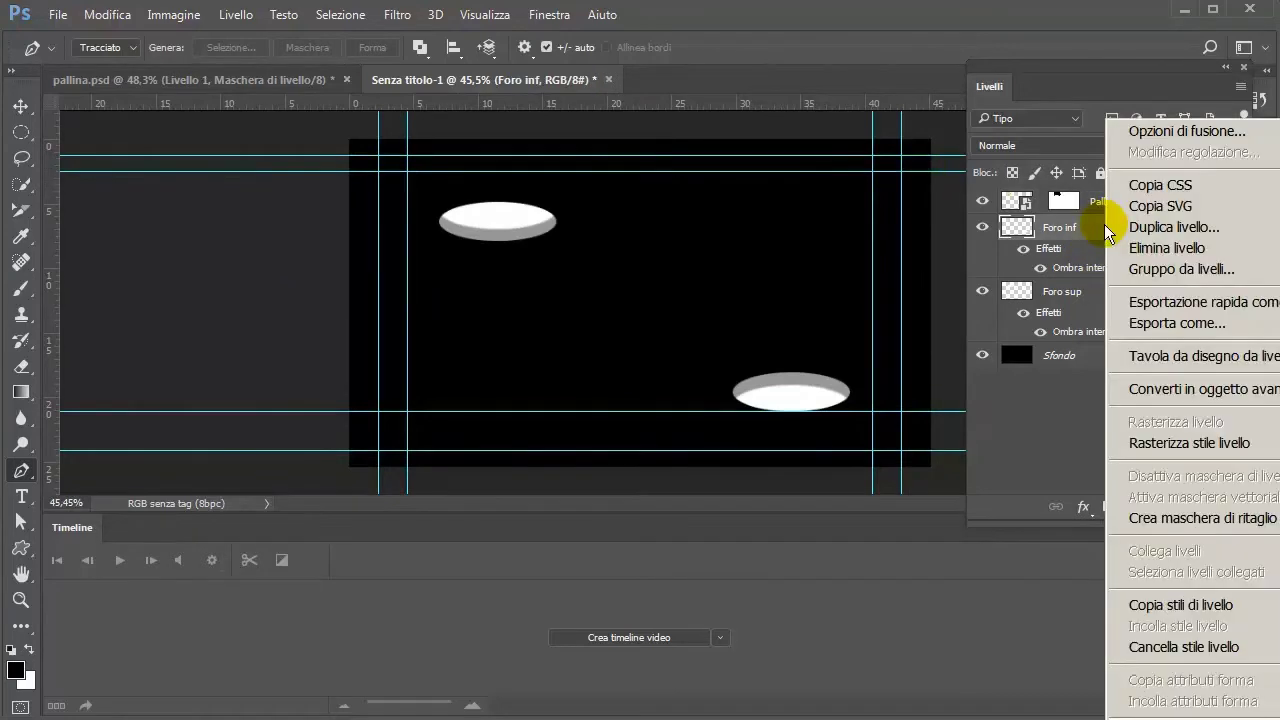
{"action": "left_click", "coordinate": [1145, 442]}
{"action": "right_click", "coordinate": [1127, 252]}
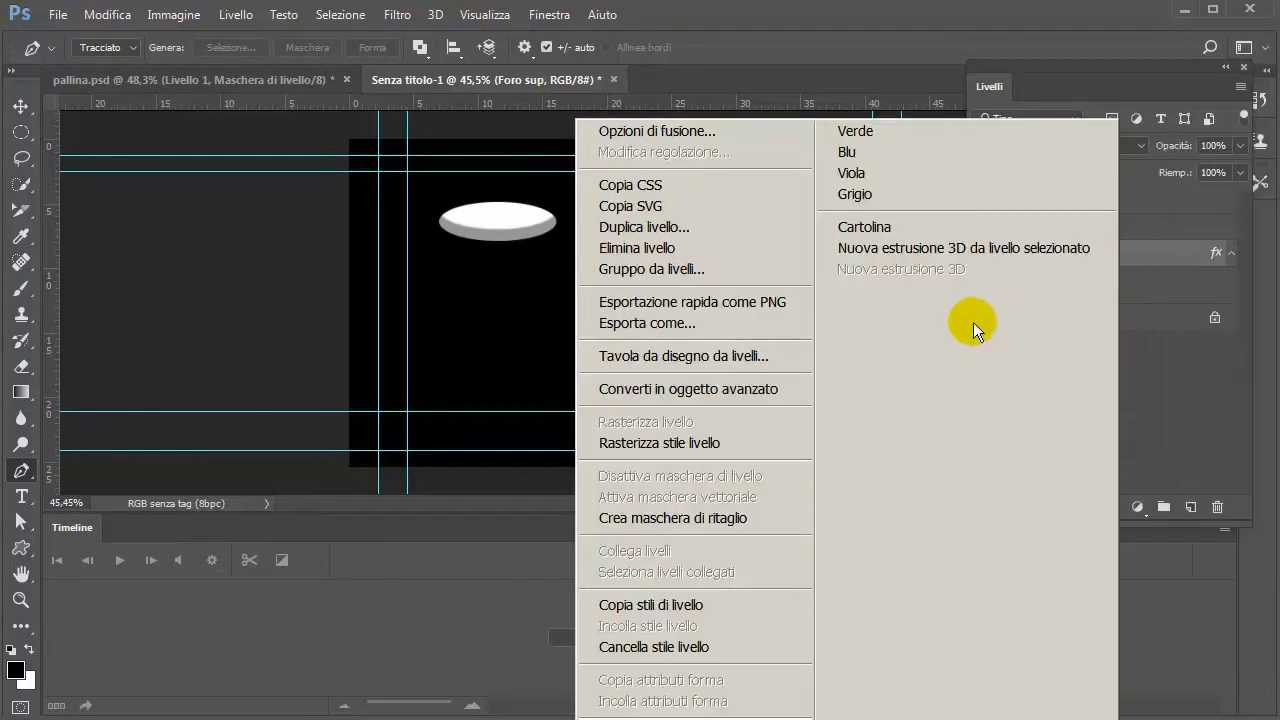
{"action": "left_click", "coordinate": [763, 440]}
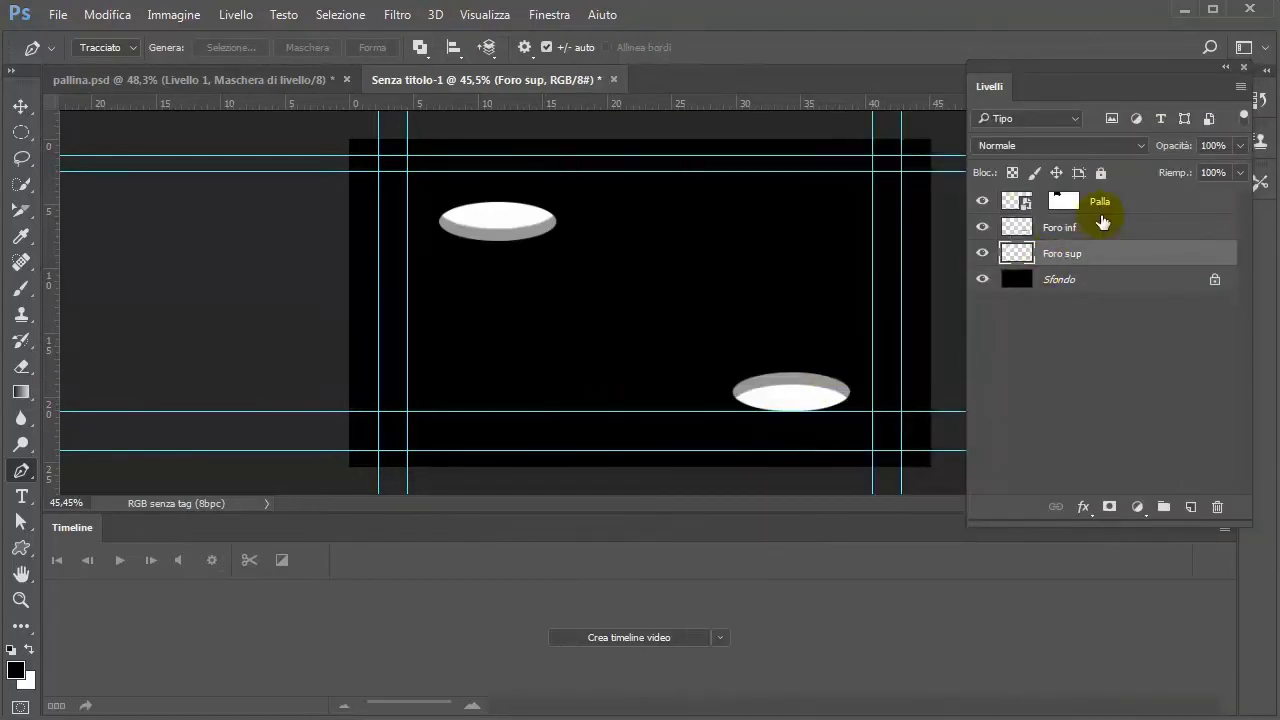
{"action": "left_click", "coordinate": [632, 639]}
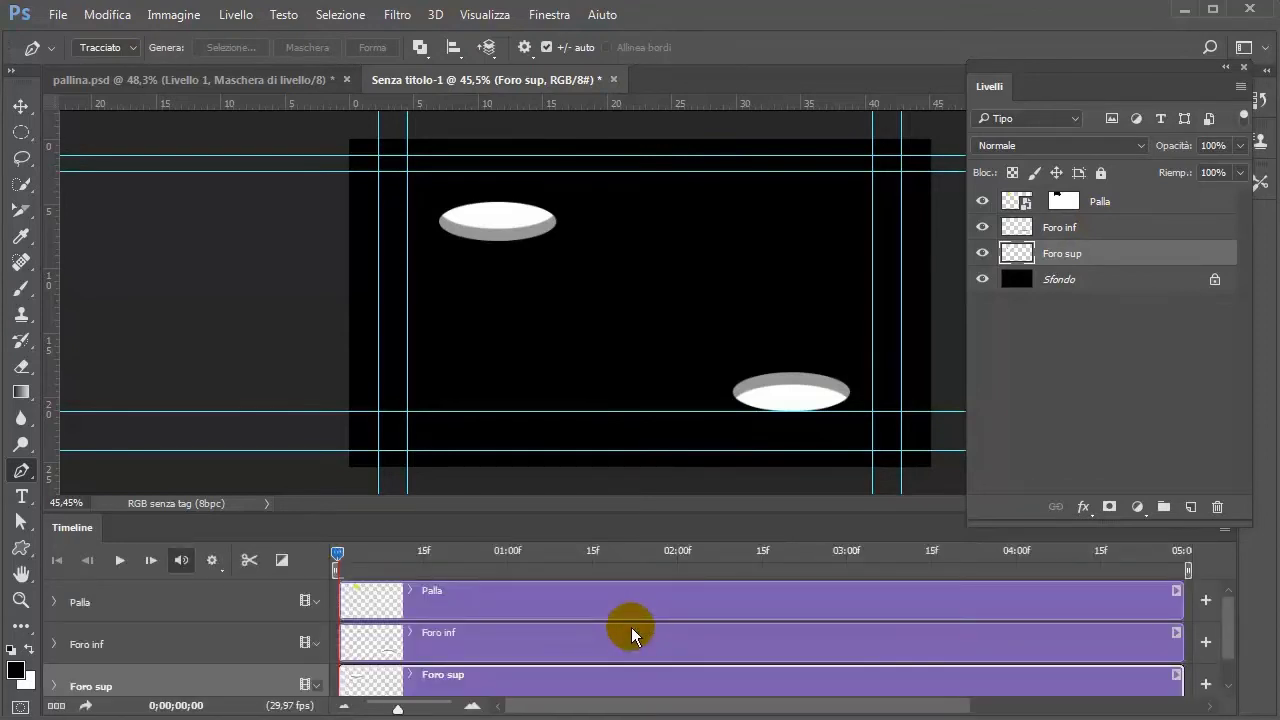
- With the Move tool, key Palla's Trasforma at frame 0 and advance the playhead to frame 6
{"action": "key", "text": "v"}
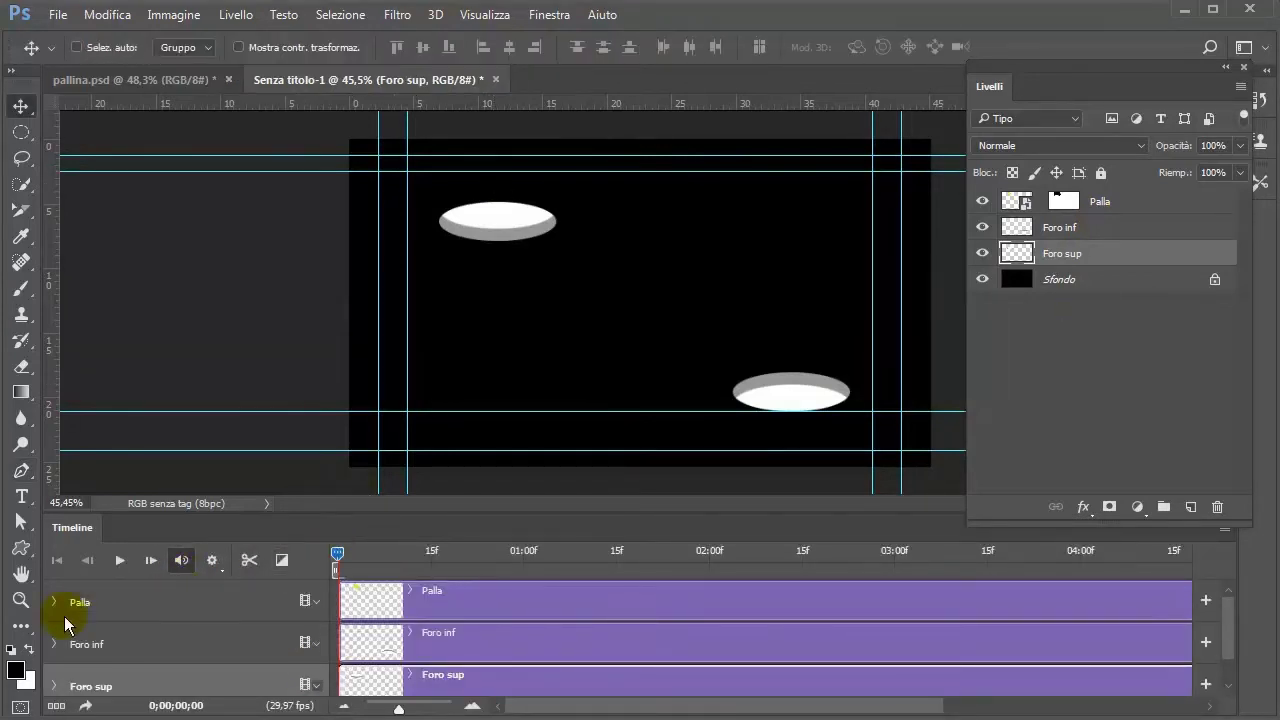
{"action": "left_click", "coordinate": [55, 603]}
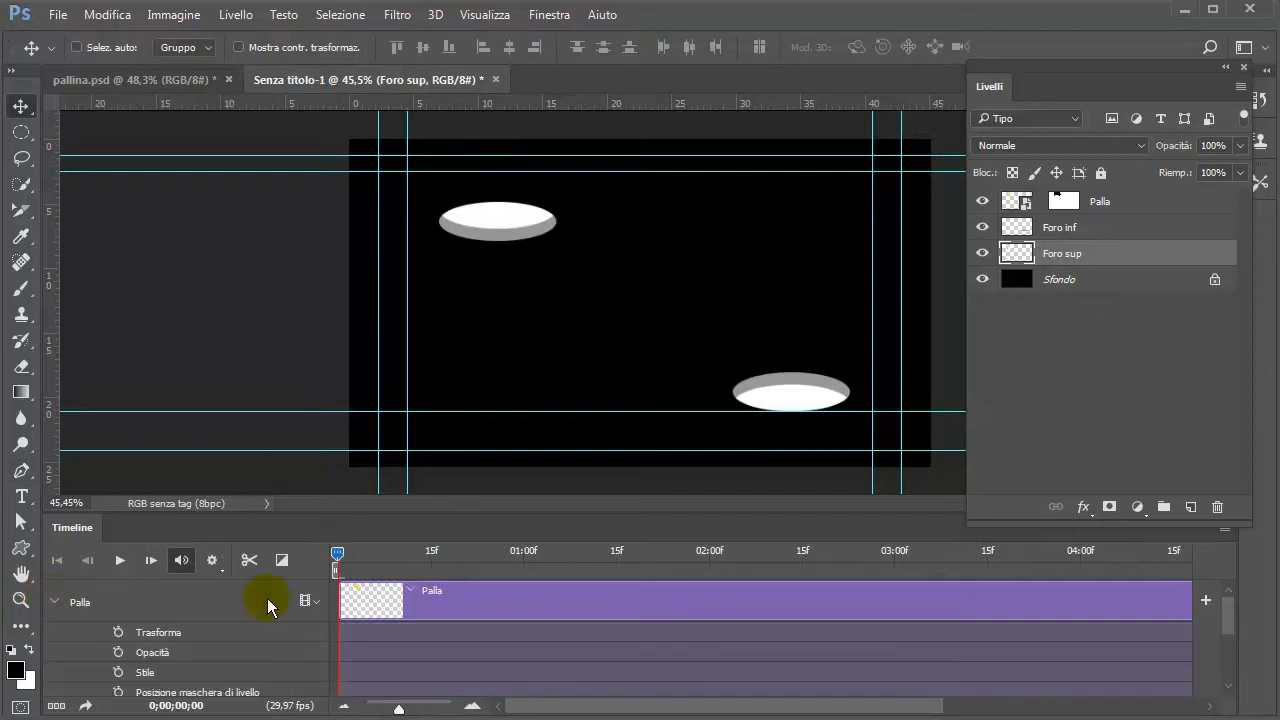
{"action": "left_click", "coordinate": [116, 633]}
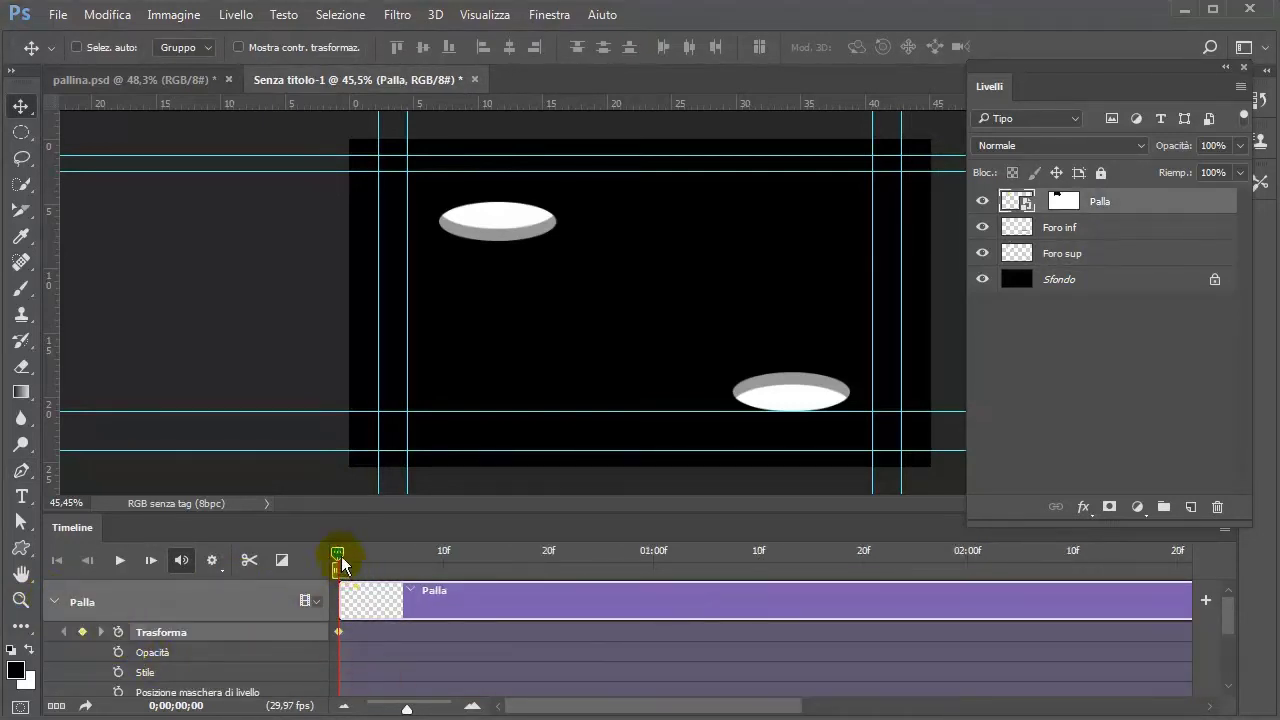
{"action": "left_click_drag", "start_coordinate": [339, 559], "coordinate": [387, 564]}
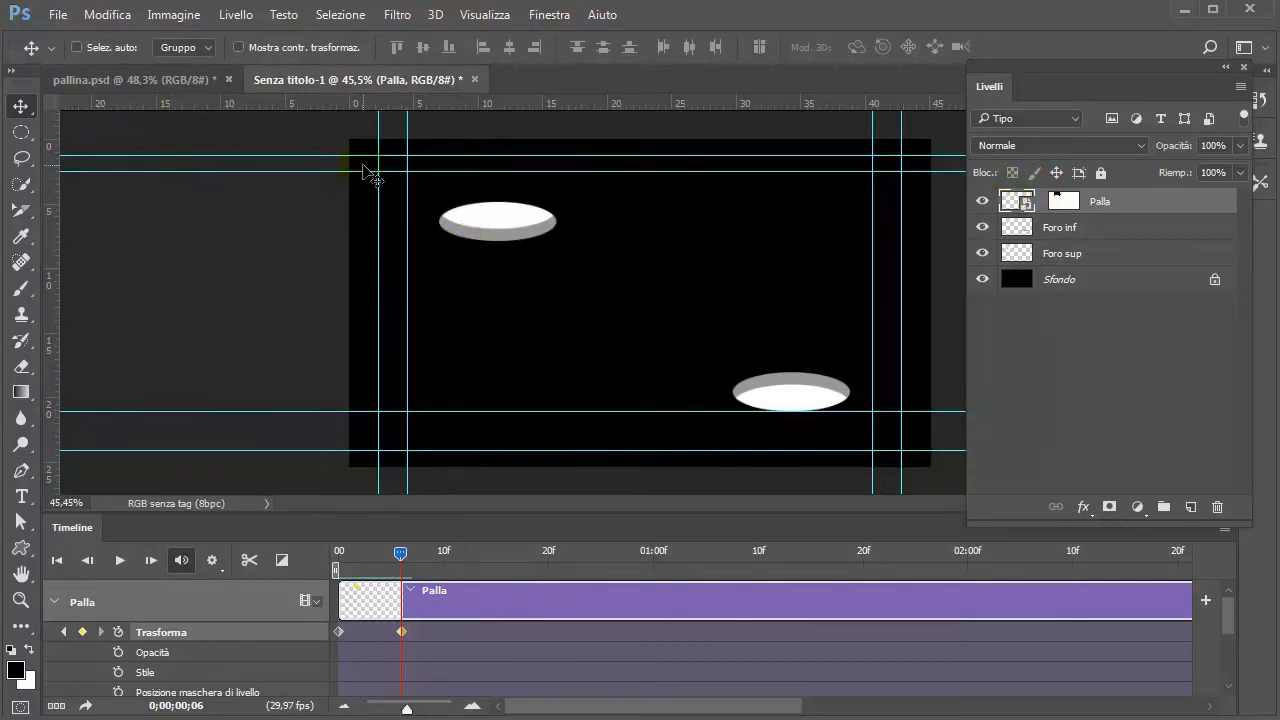
- At frame 6, drop the ball to just above the lower guide, rotated about 25.7°
{"action": "left_click_drag", "start_coordinate": [496, 183], "coordinate": [502, 404]}
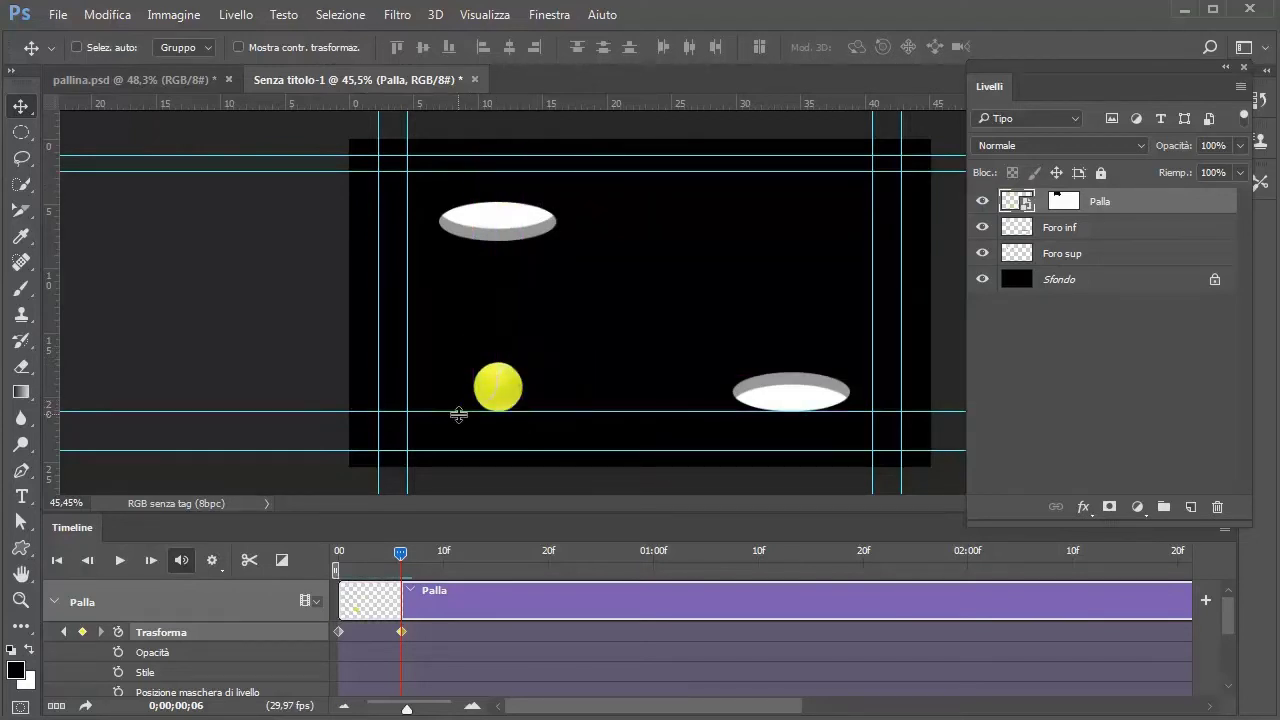
{"action": "key", "text": "ctrl+t"}
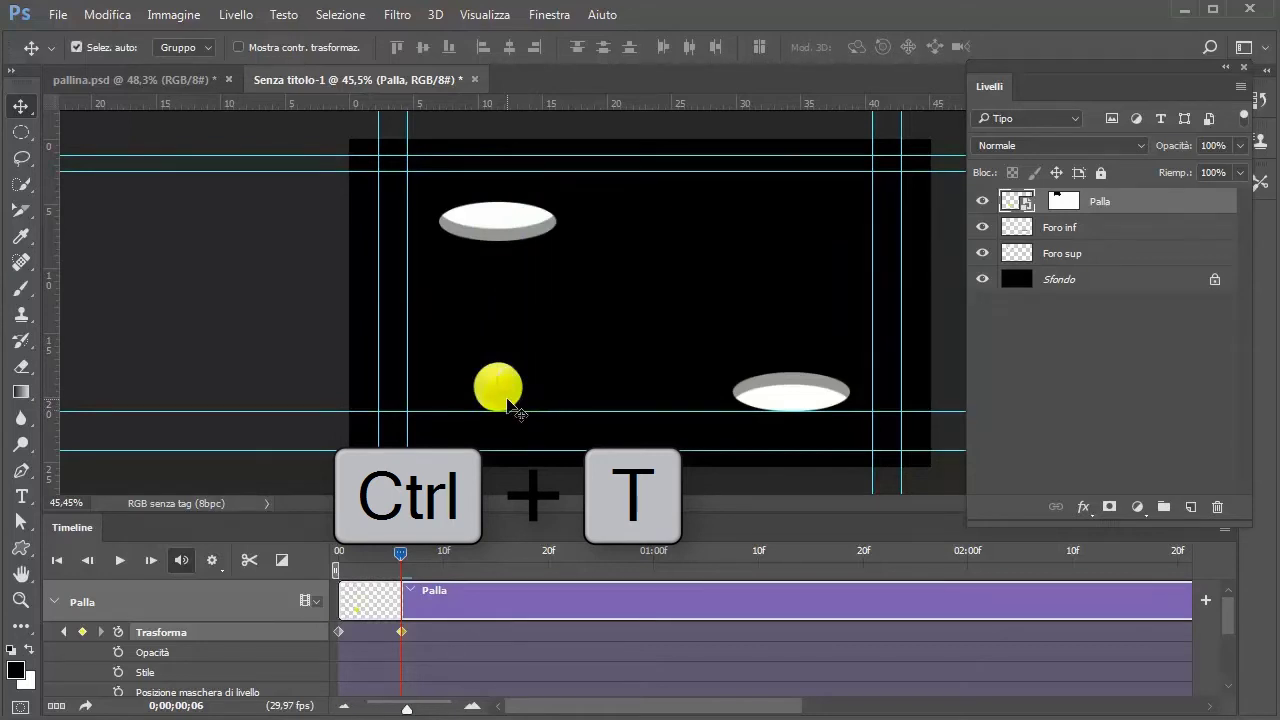
{"action": "key", "text": "ctrl+t"}
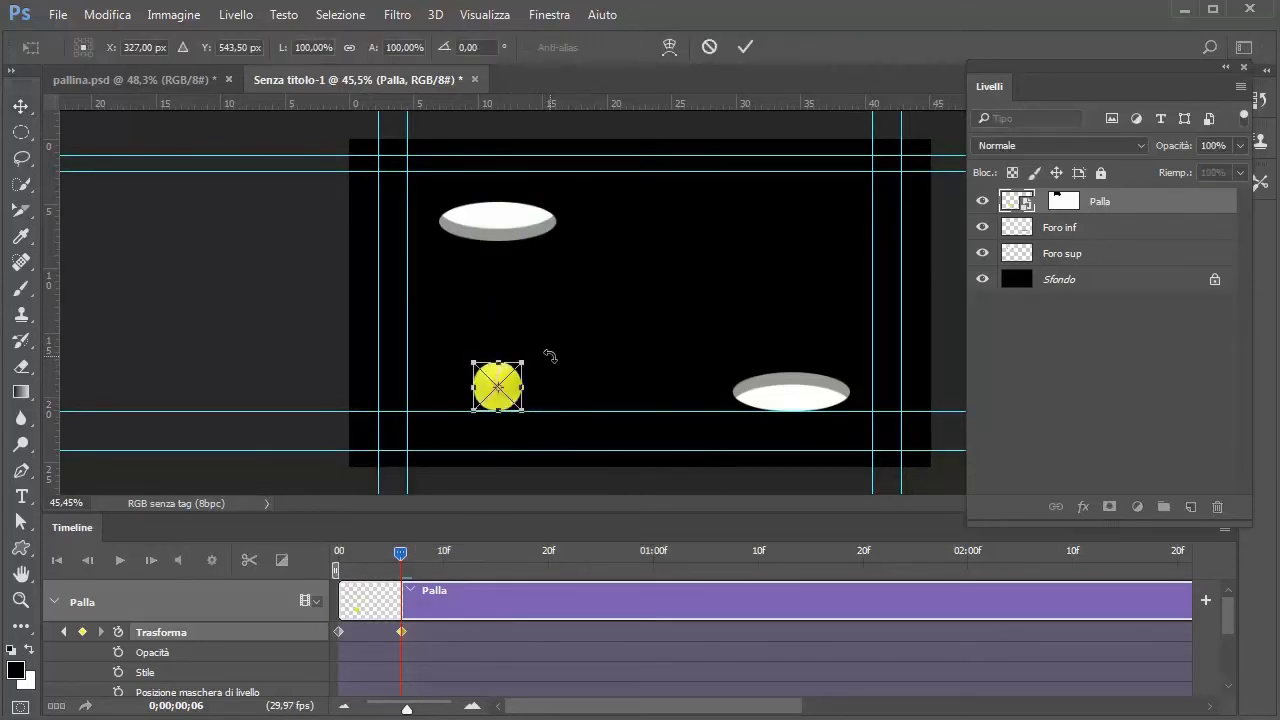
{"action": "left_click_drag", "start_coordinate": [553, 357], "coordinate": [556, 396]}
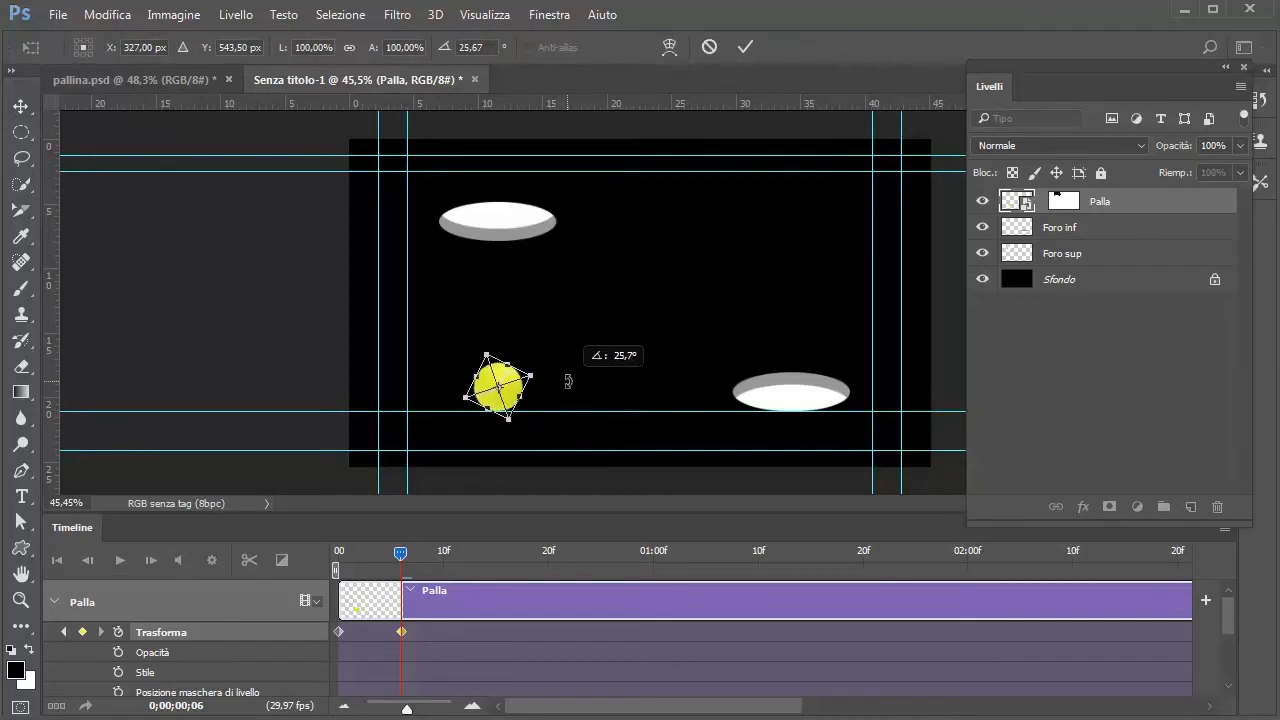
{"action": "key", "text": "Return"}
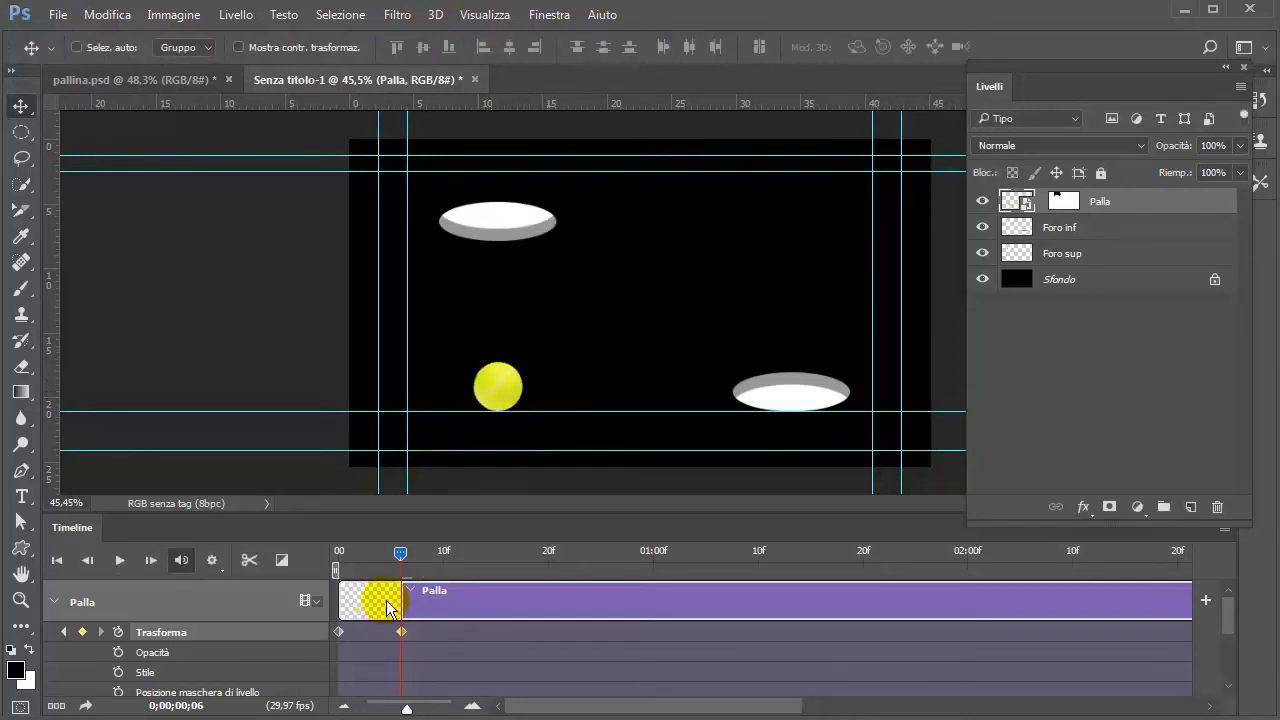
{"action": "left_click", "coordinate": [402, 560]}
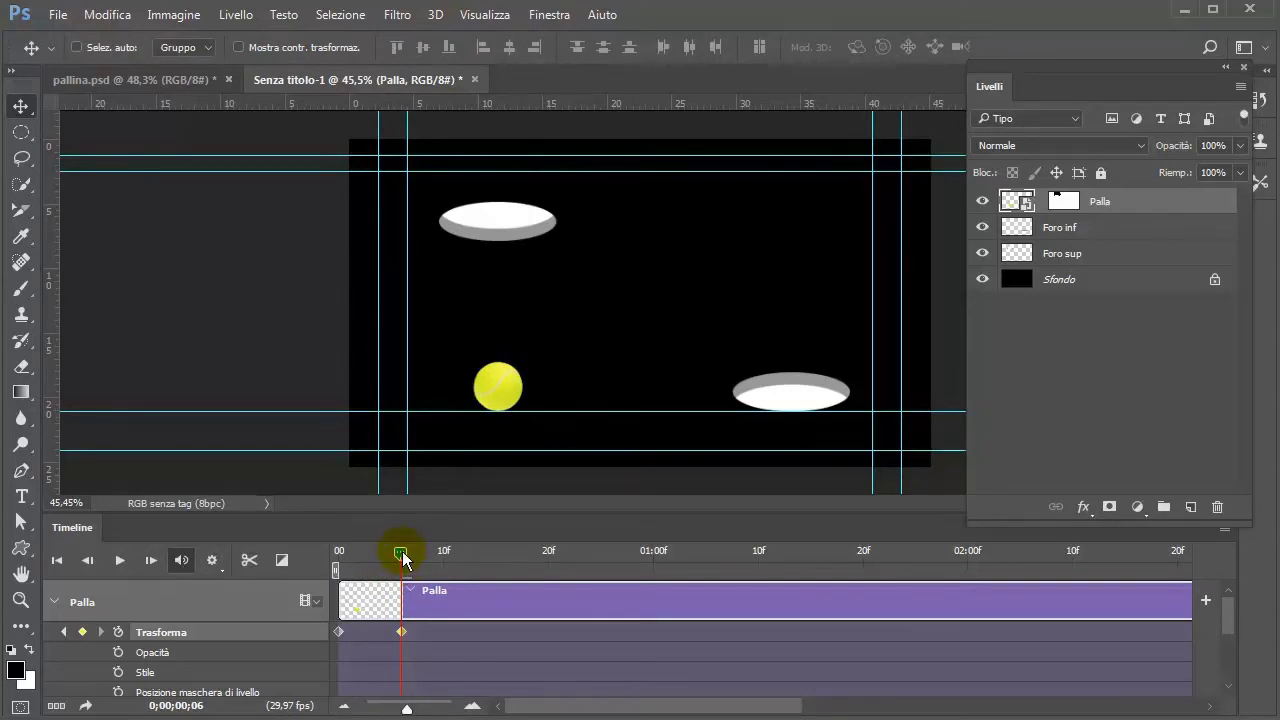
- At frame 12, raise the ball just below the top hole and rotate it to about 72°
{"action": "left_click_drag", "start_coordinate": [400, 558], "coordinate": [466, 558]}
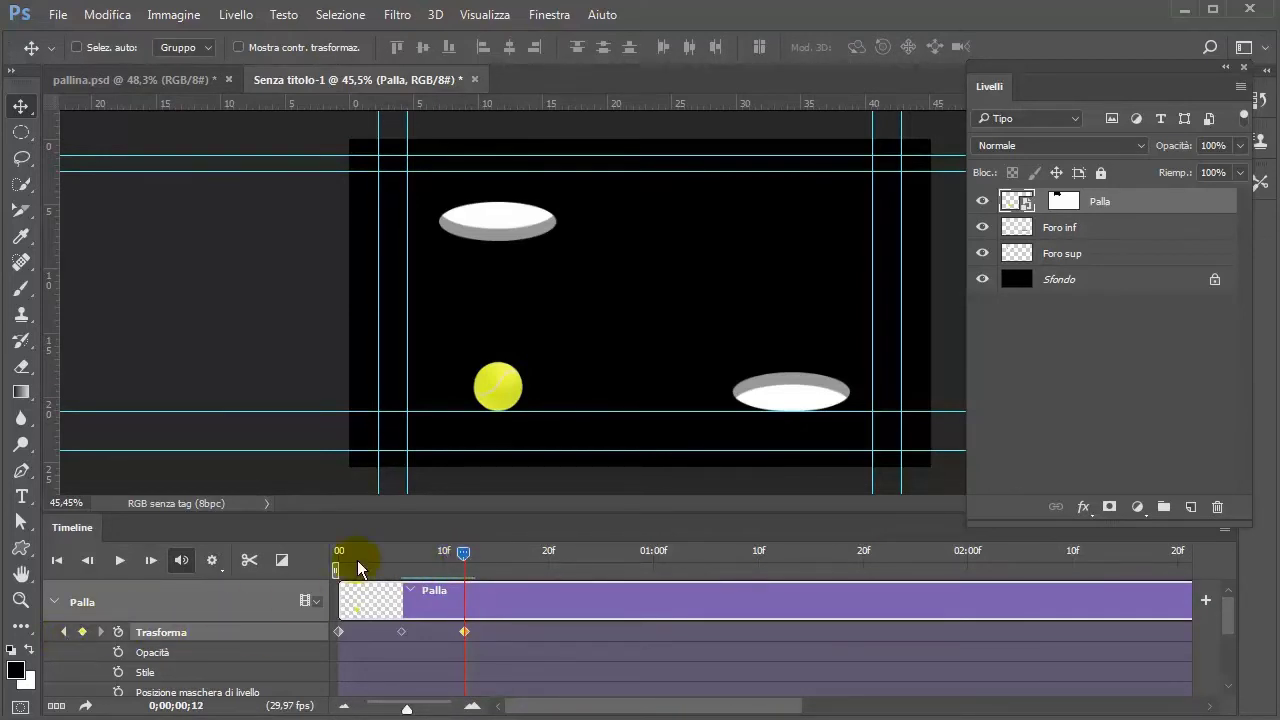
{"action": "left_click_drag", "start_coordinate": [503, 405], "coordinate": [502, 291]}
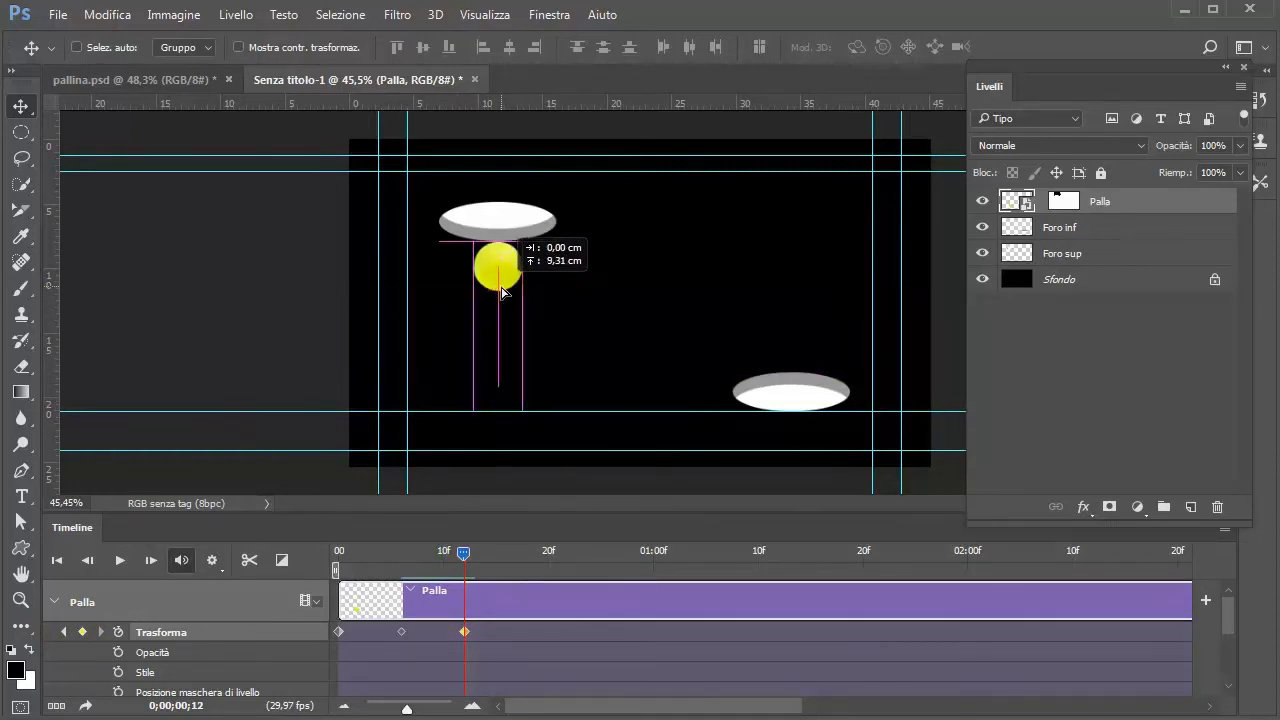
{"action": "left_click_drag", "start_coordinate": [502, 291], "coordinate": [513, 303]}
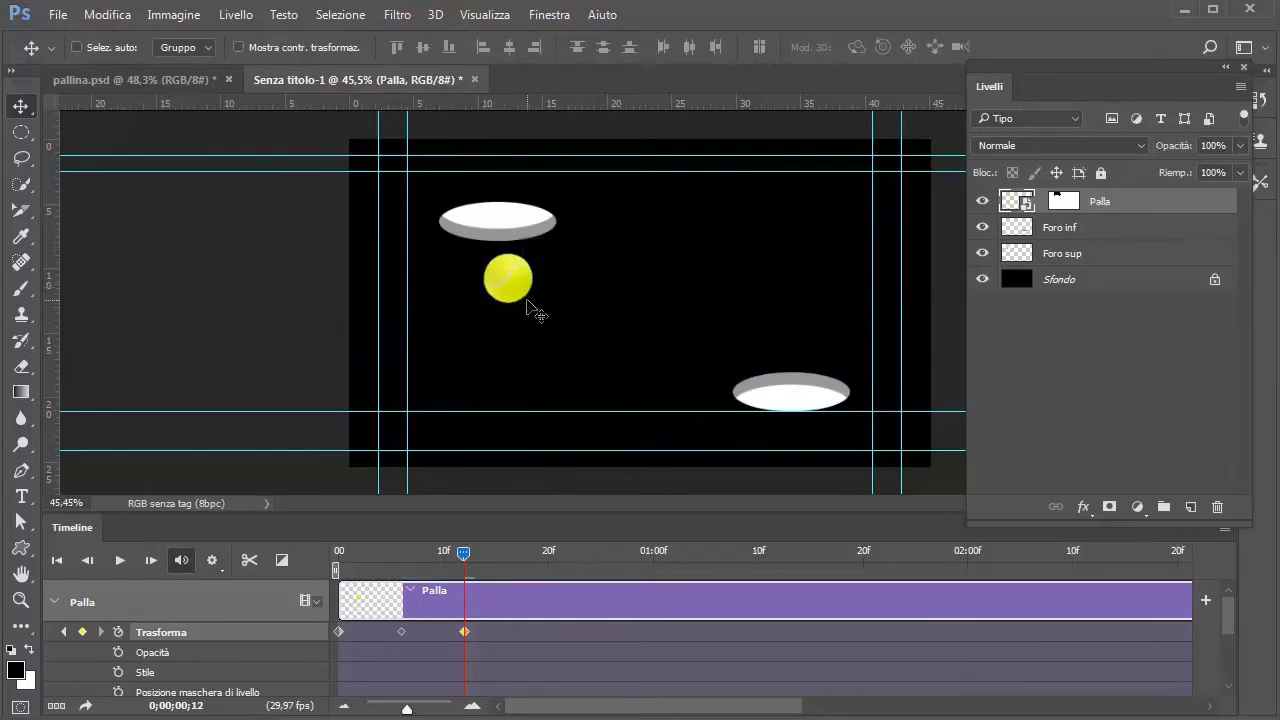
{"action": "key", "text": "ctrl+t"}
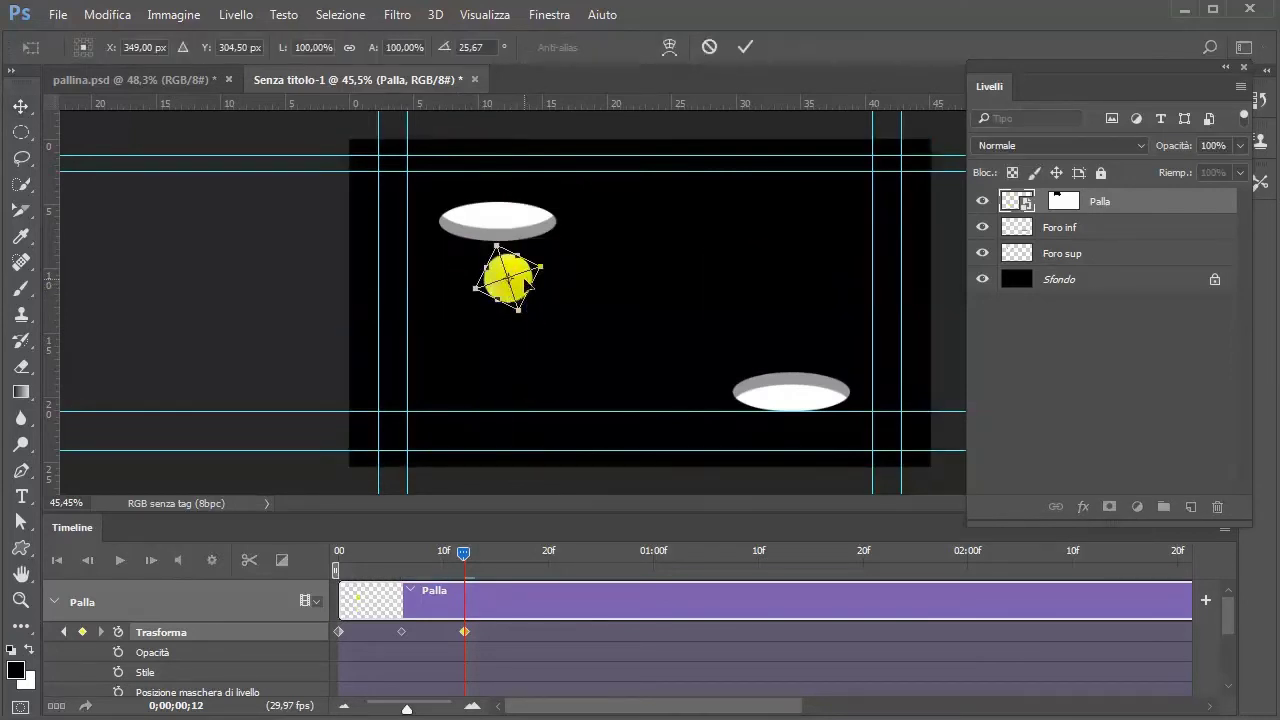
{"action": "left_click_drag", "start_coordinate": [564, 262], "coordinate": [573, 319]}
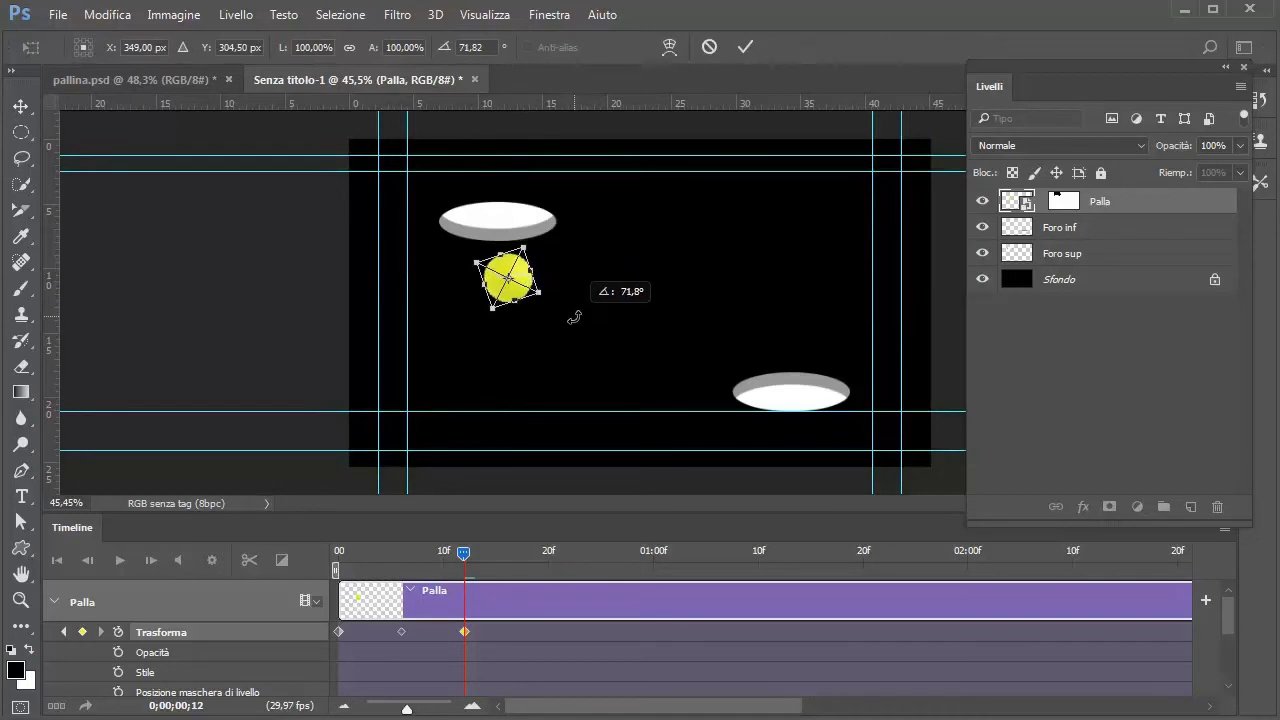
{"action": "key", "text": "Return"}
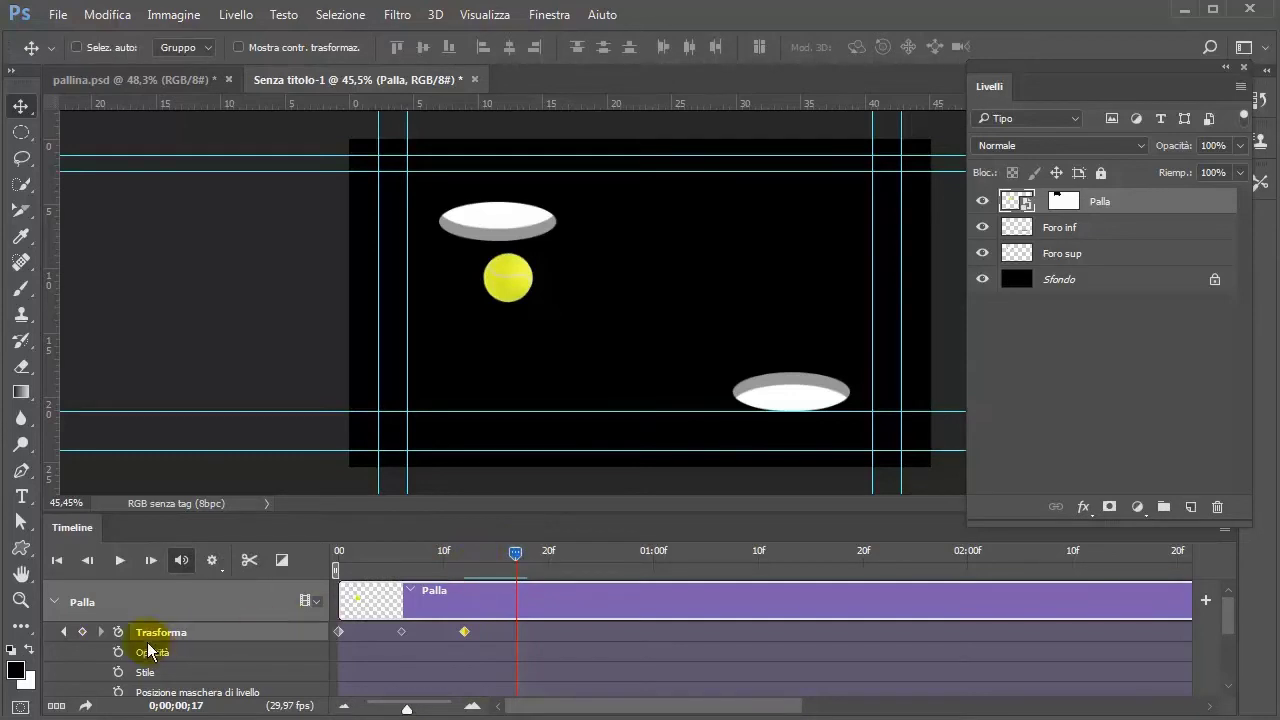
- At frame 17, drop the ball to the lower guide and rotate it to about 105°
{"action": "left_click", "coordinate": [83, 632]}
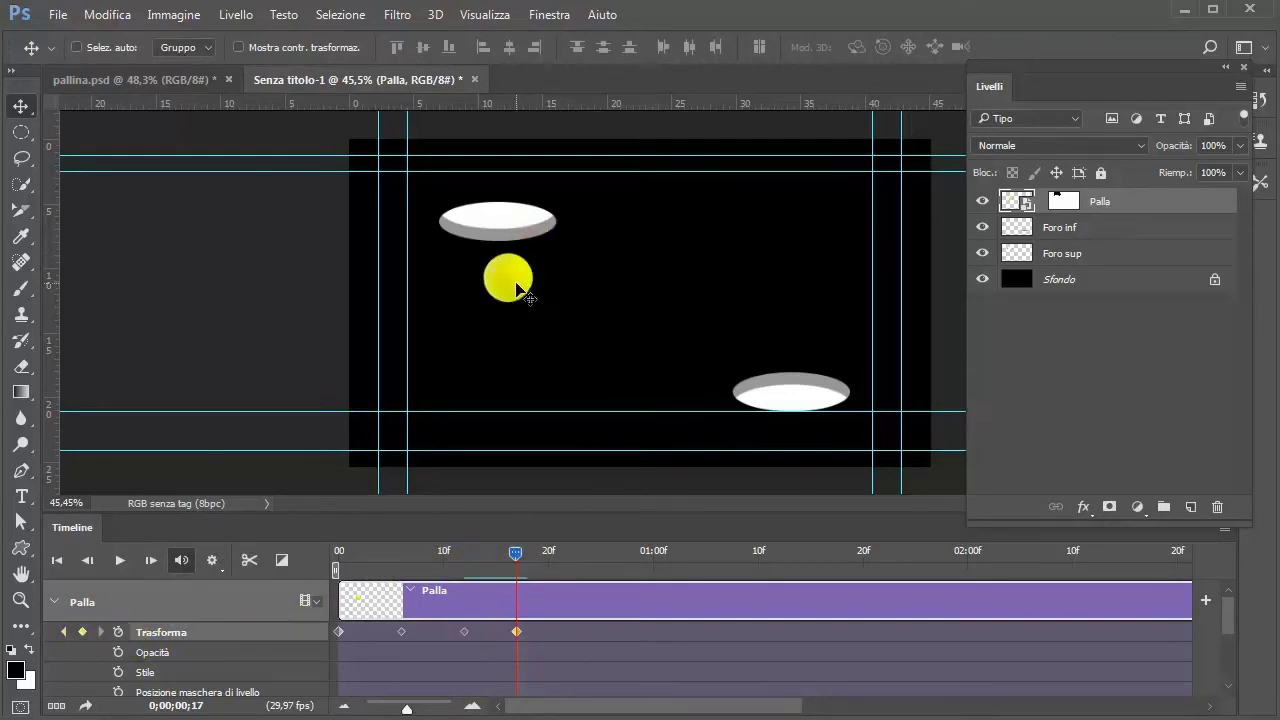
{"action": "left_click_drag", "start_coordinate": [516, 282], "coordinate": [526, 396]}
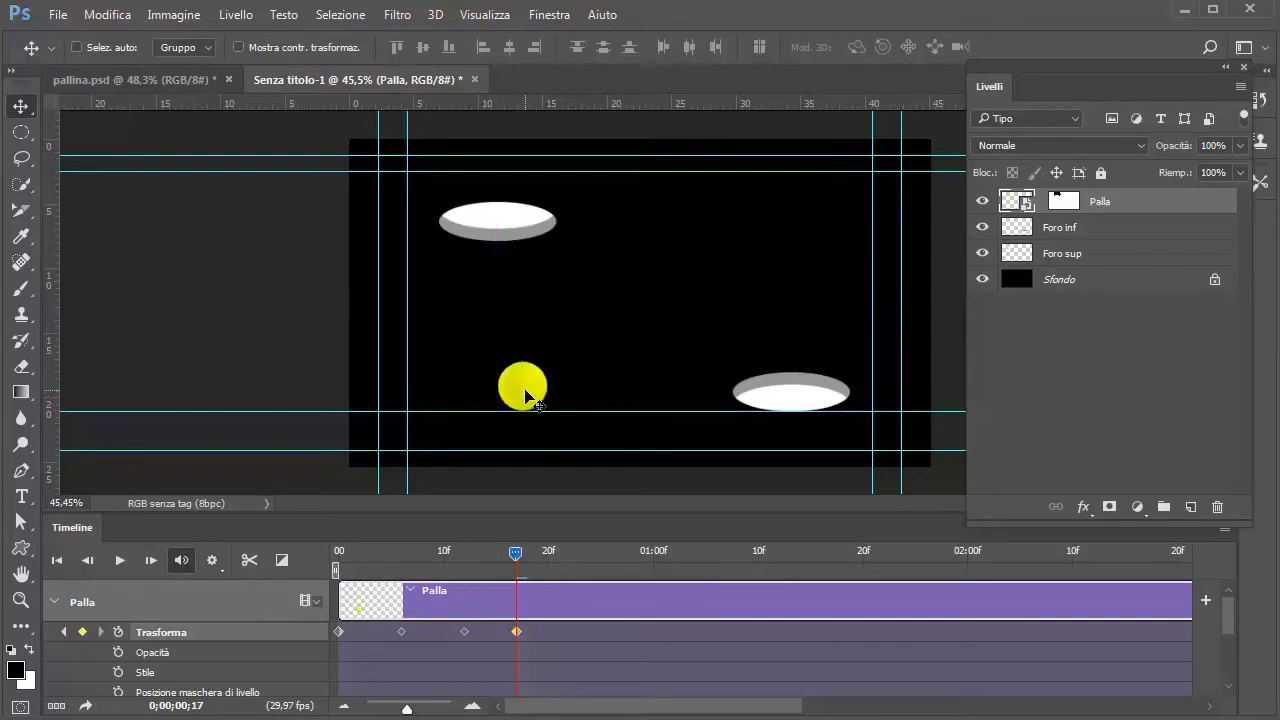
{"action": "key", "text": "ctrl+t"}
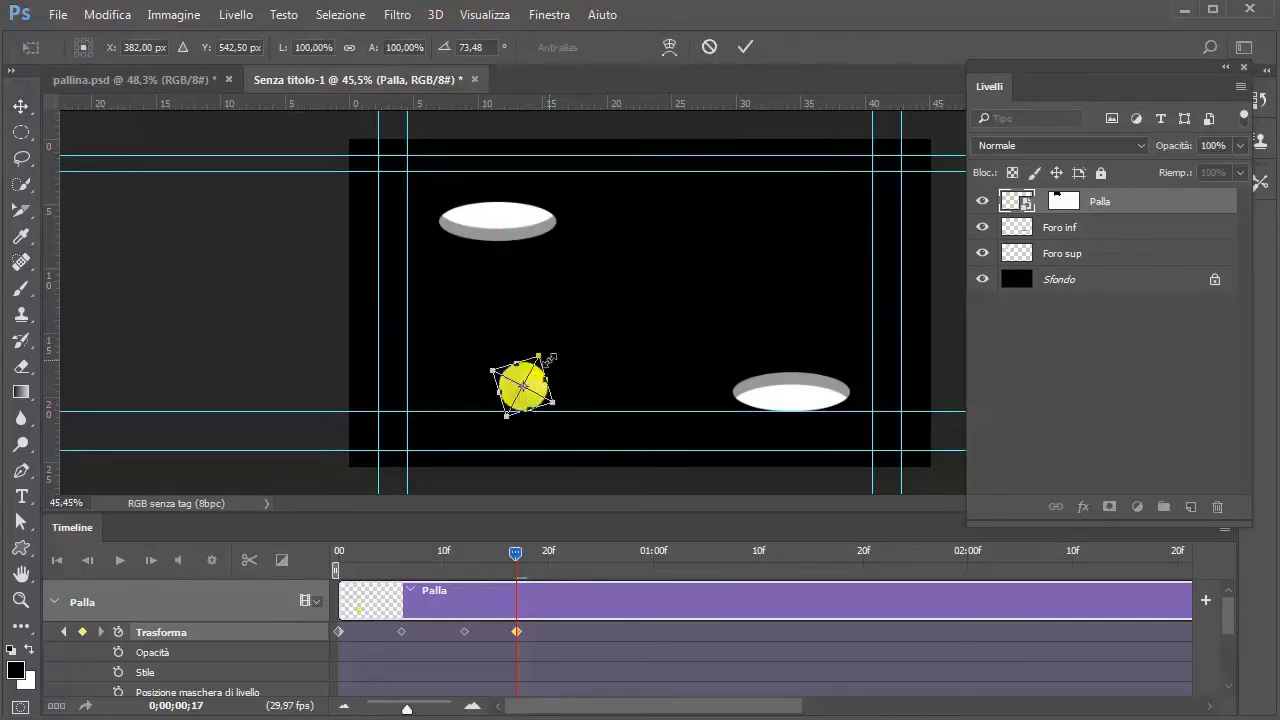
{"action": "left_click_drag", "start_coordinate": [570, 337], "coordinate": [591, 366]}
{"action": "key", "text": "Return"}
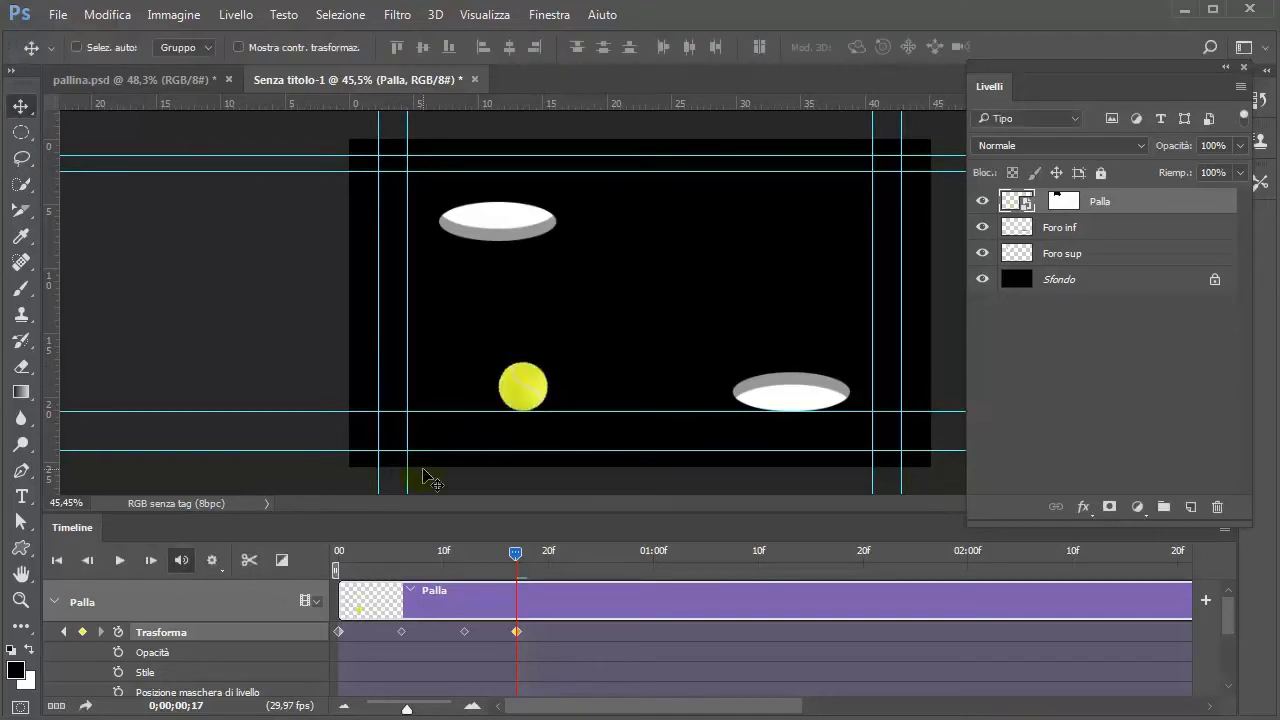
- At frame 22, lift the ball to mid-height and rotate it to about 150°
{"action": "left_click_drag", "start_coordinate": [519, 554], "coordinate": [560, 552]}
{"action": "left_click", "coordinate": [62, 632]}
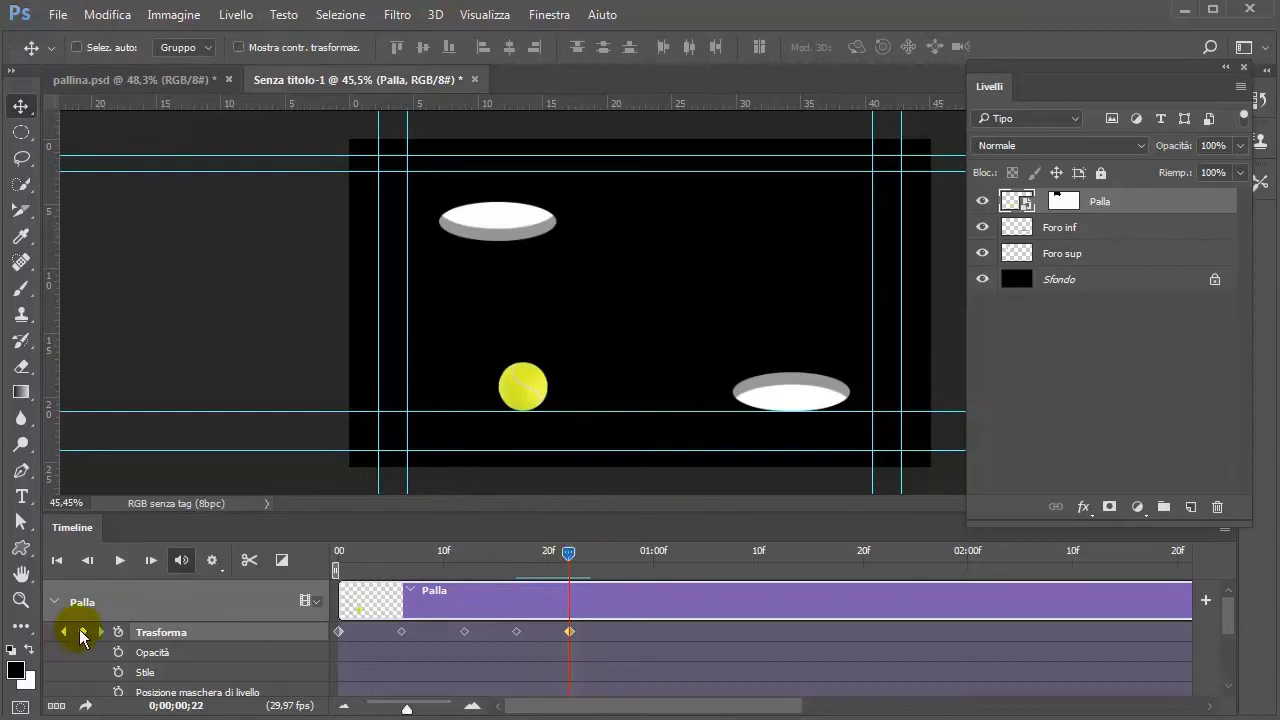
{"action": "left_click_drag", "start_coordinate": [543, 412], "coordinate": [541, 316]}
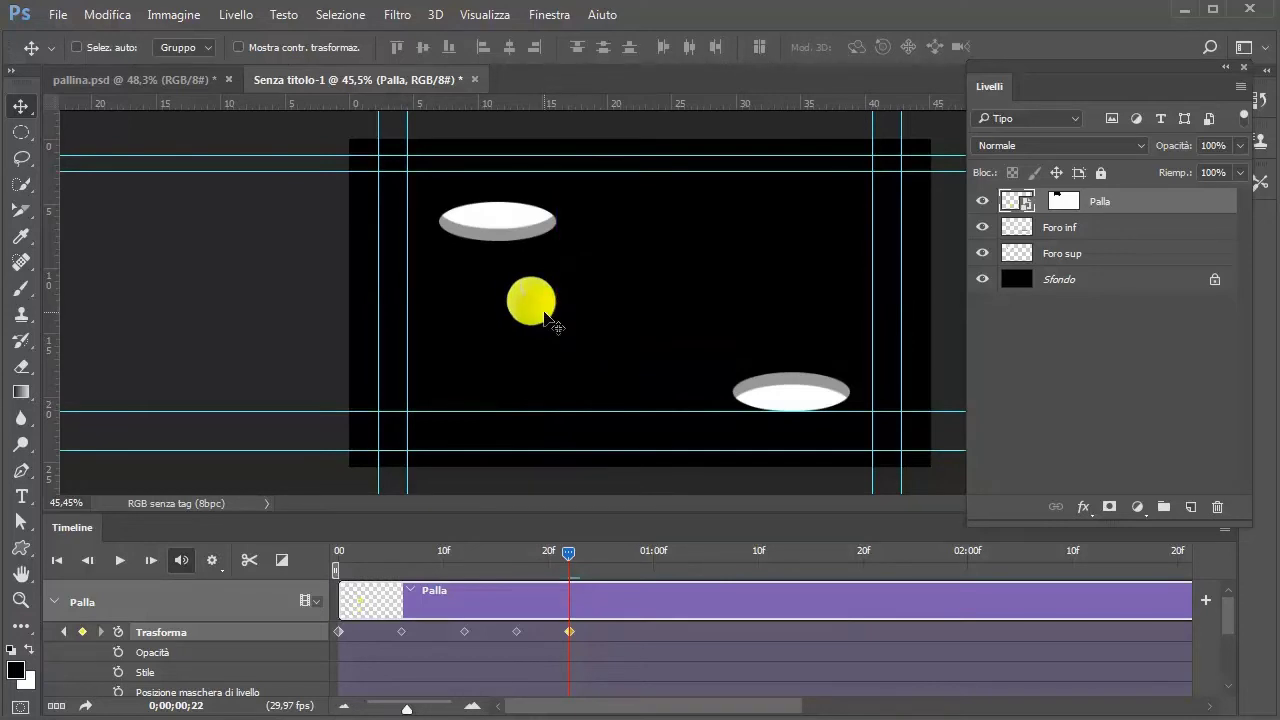
{"action": "key", "text": "ctrl+t"}
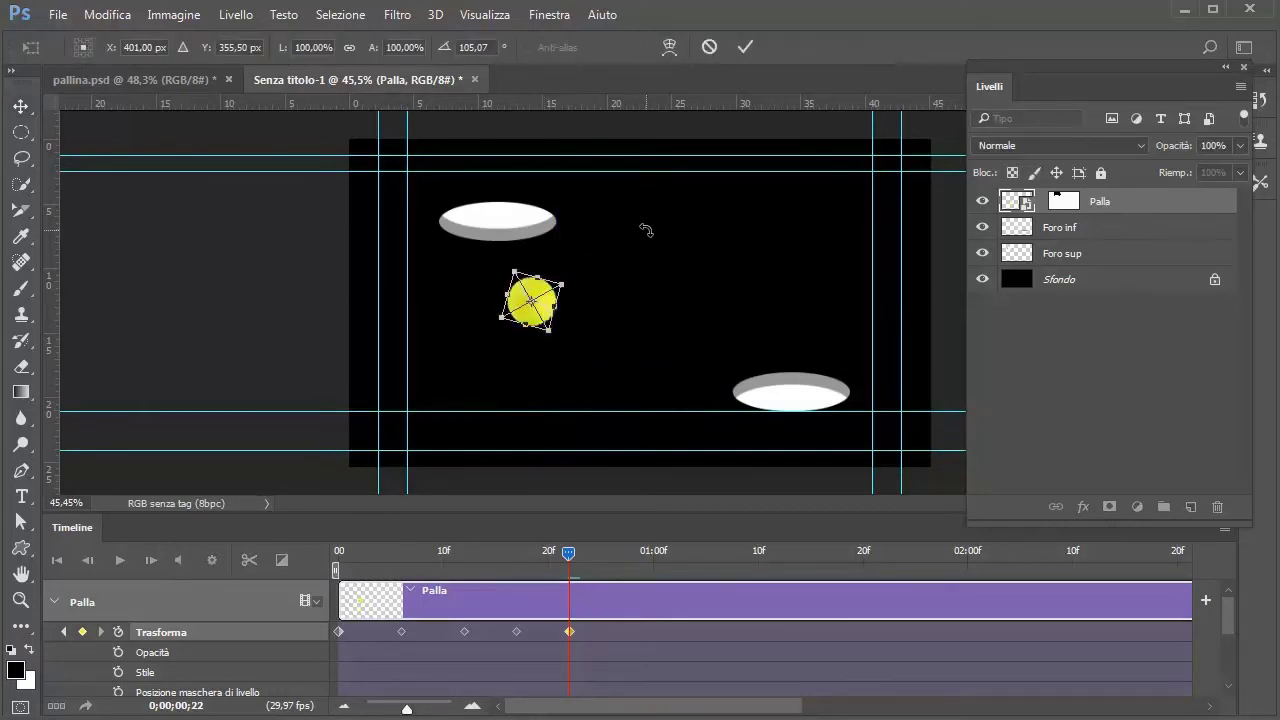
{"action": "left_click_drag", "start_coordinate": [623, 264], "coordinate": [610, 318]}
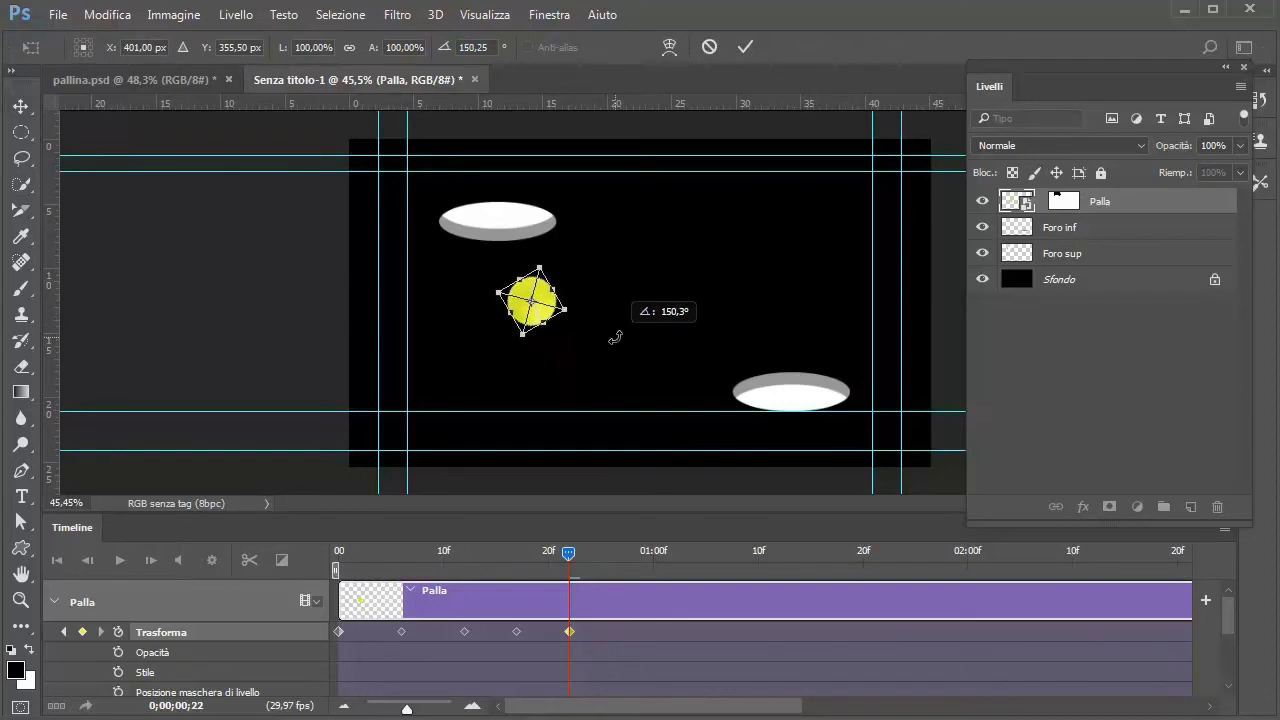
{"action": "key", "text": "Return"}
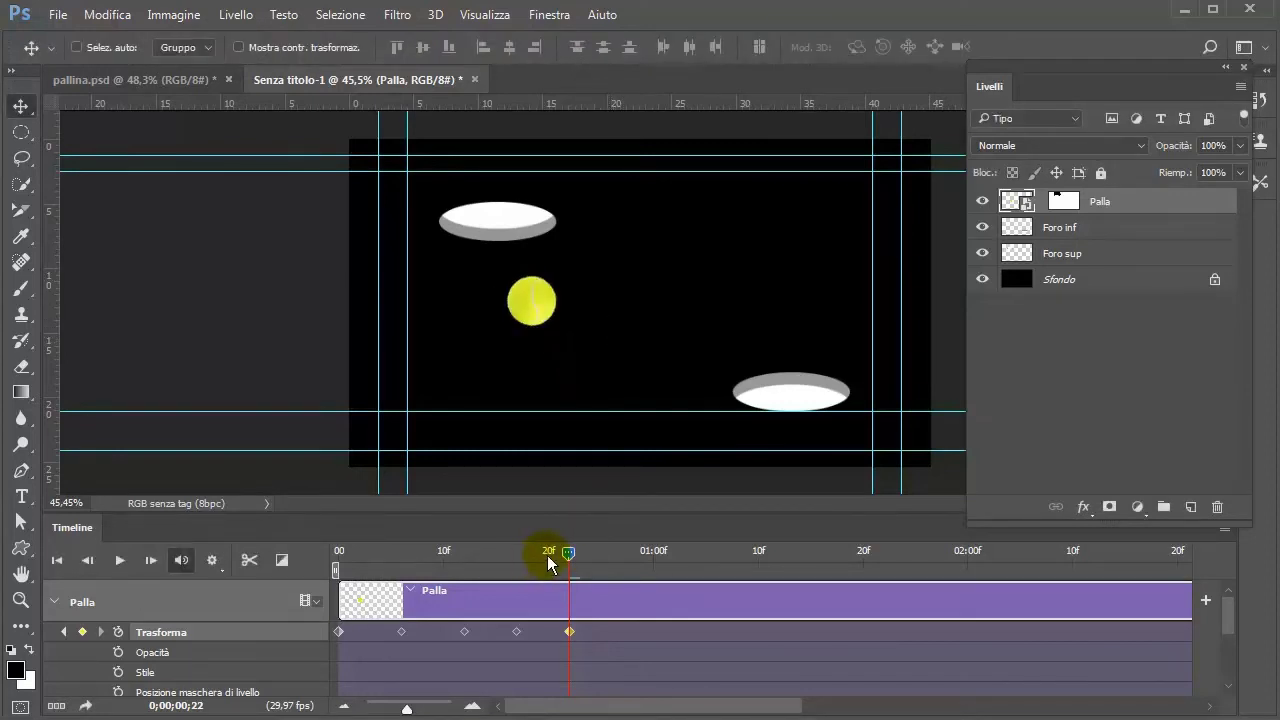
- At frame 26, bring the ball down to the lower guide, rotated to about -171°
{"action": "left_click_drag", "start_coordinate": [568, 556], "coordinate": [613, 561]}
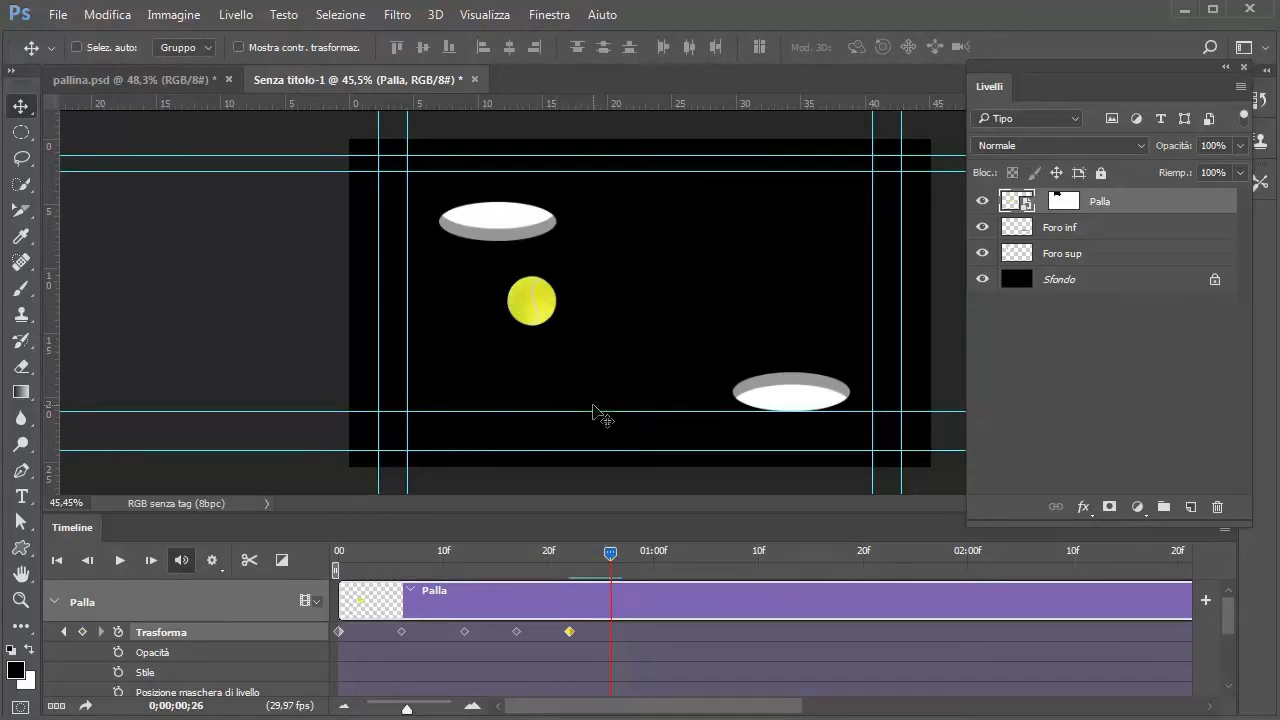
{"action": "left_click", "coordinate": [88, 667]}
{"action": "left_click", "coordinate": [626, 580]}
{"action": "left_click_drag", "start_coordinate": [528, 314], "coordinate": [545, 389]}
{"action": "key", "text": "ctrl+t"}
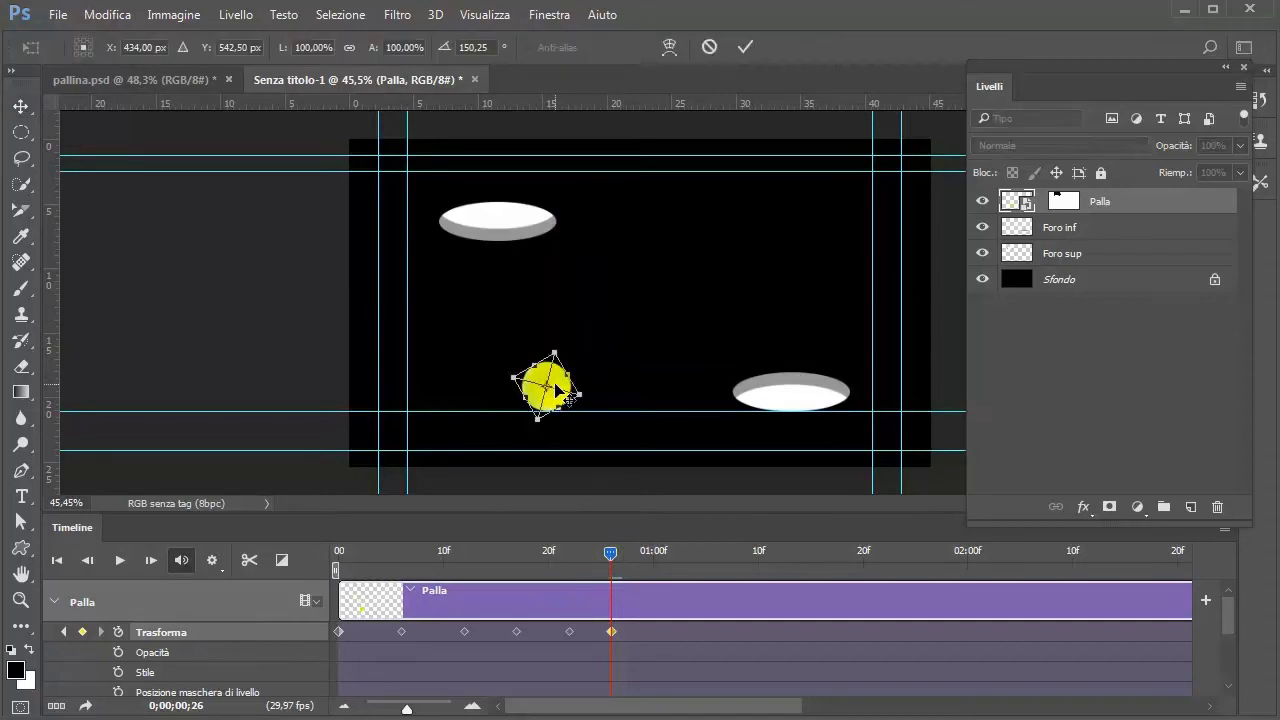
{"action": "left_click_drag", "start_coordinate": [588, 346], "coordinate": [613, 382]}
{"action": "key", "text": "Return"}
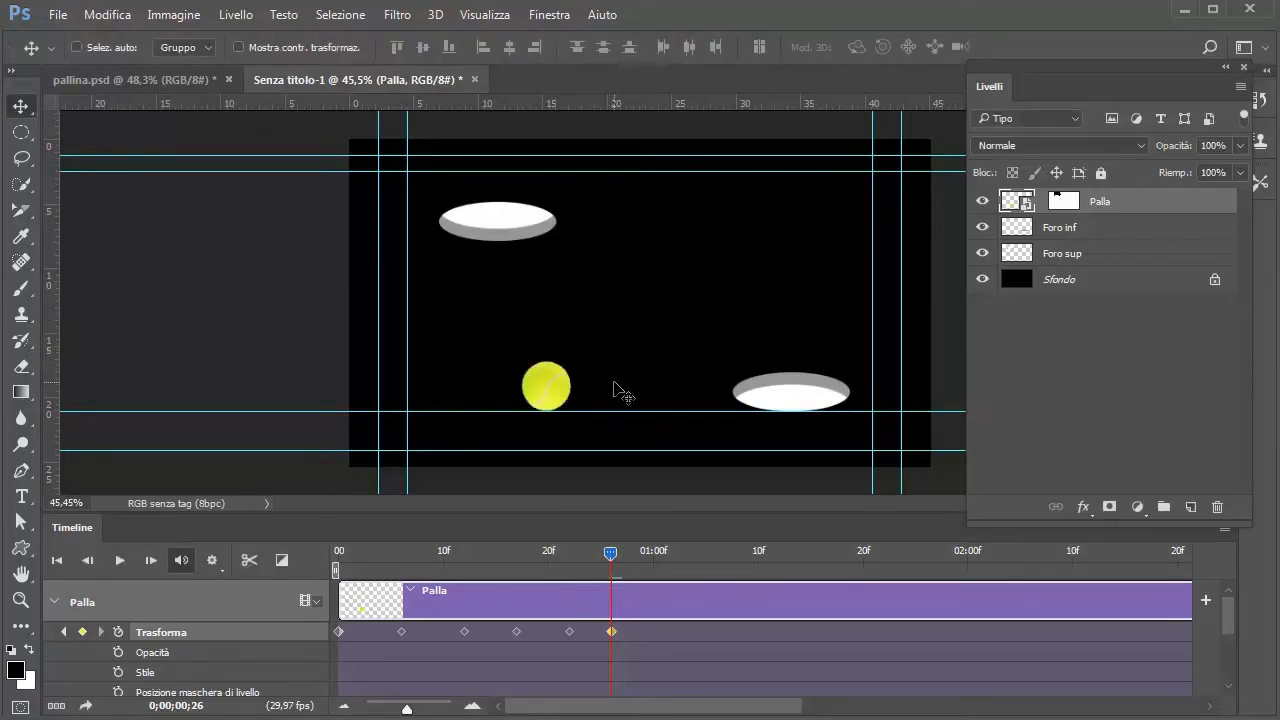
- At 1;00, move the ball up and right and rotate it to about -134°
{"action": "left_click_drag", "start_coordinate": [609, 568], "coordinate": [652, 563]}
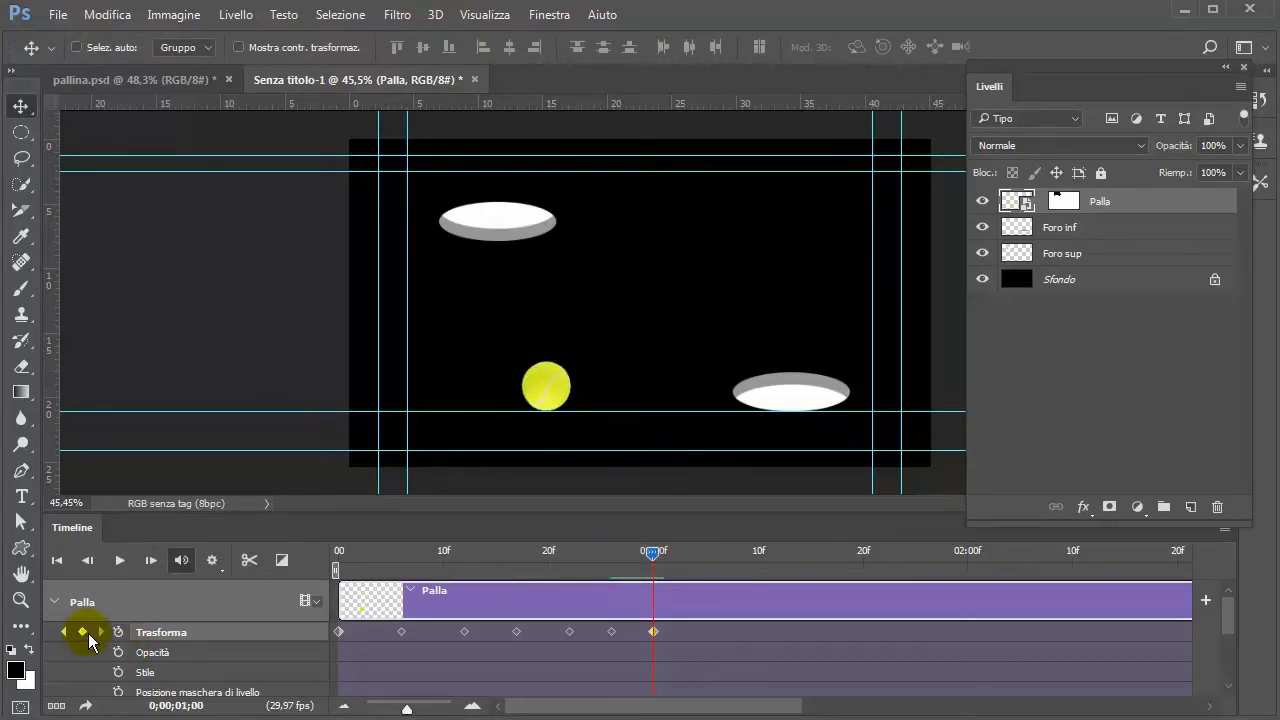
{"action": "left_click_drag", "start_coordinate": [548, 393], "coordinate": [573, 345]}
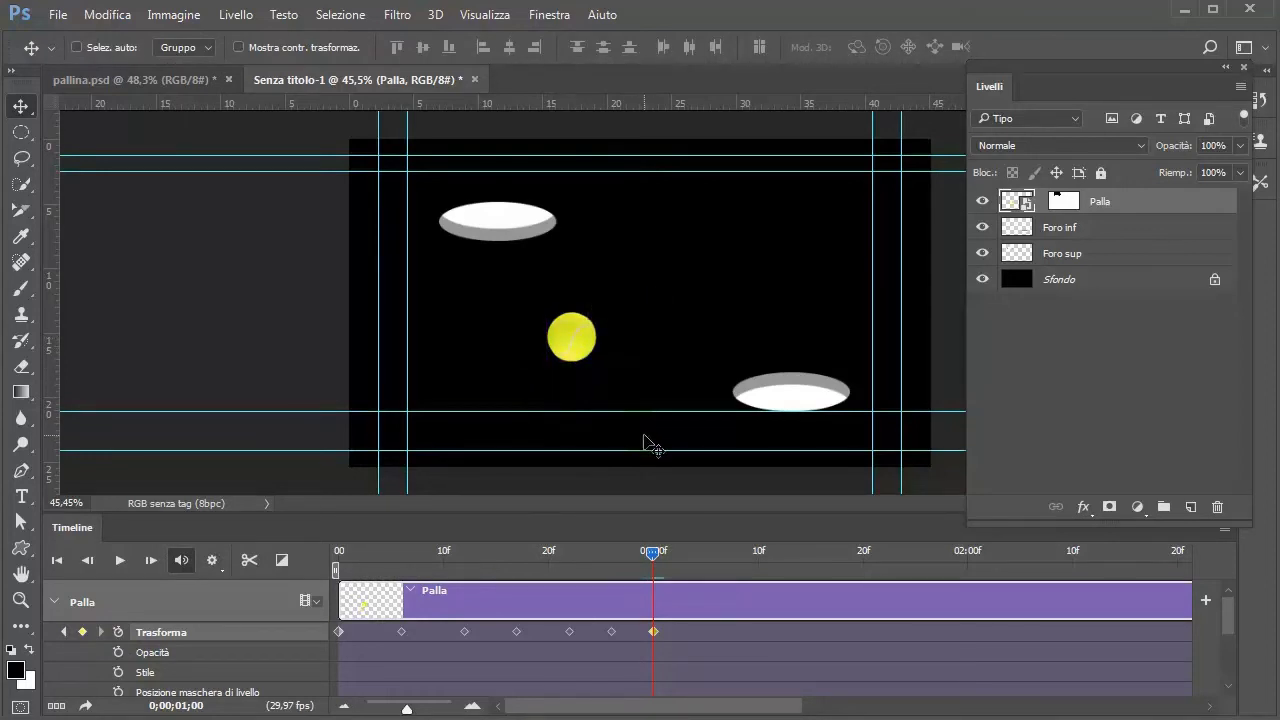
{"action": "left_click", "coordinate": [686, 490], "text": "ctrl"}
{"action": "key", "text": "ctrl+t"}
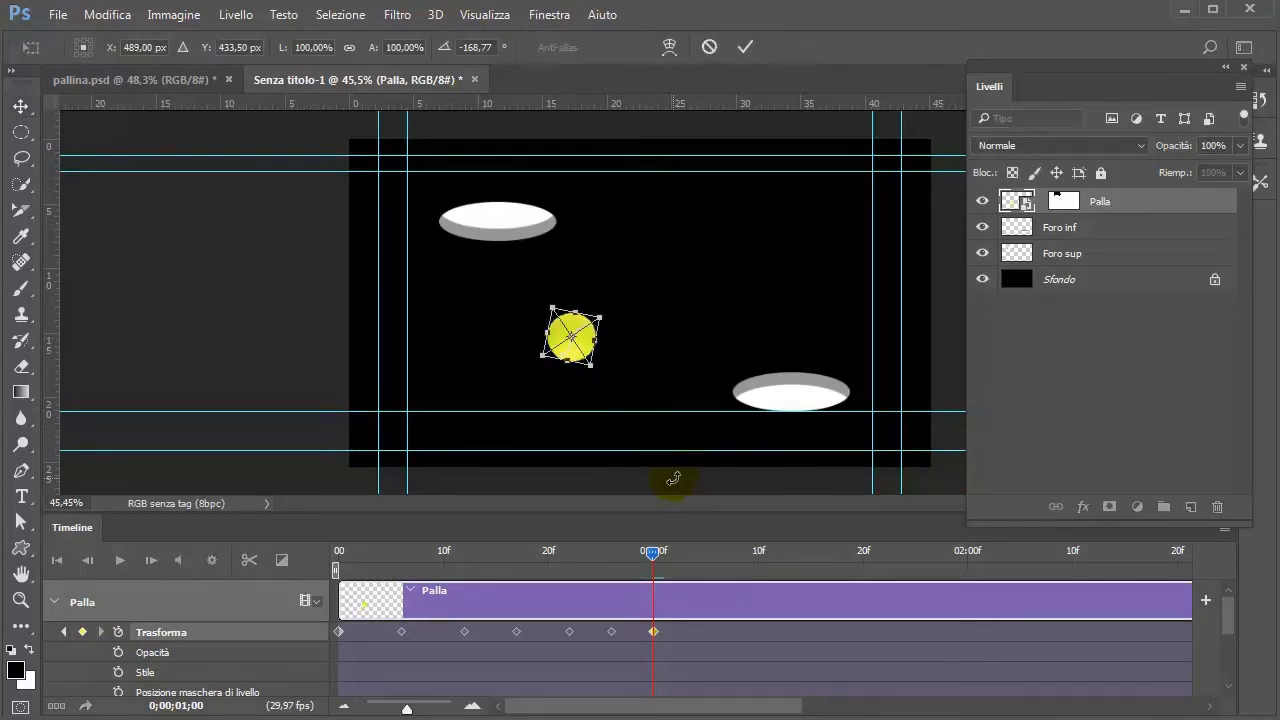
{"action": "left_click_drag", "start_coordinate": [638, 313], "coordinate": [645, 355]}
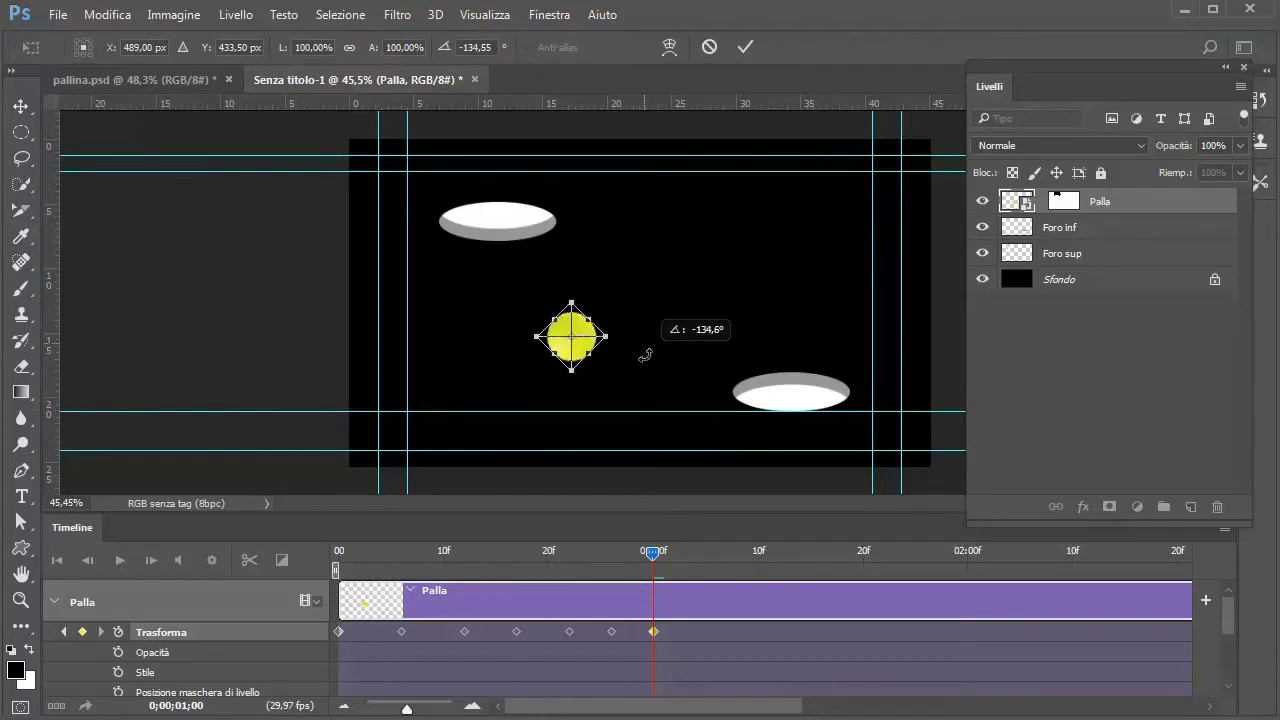
{"action": "key", "text": "Return"}
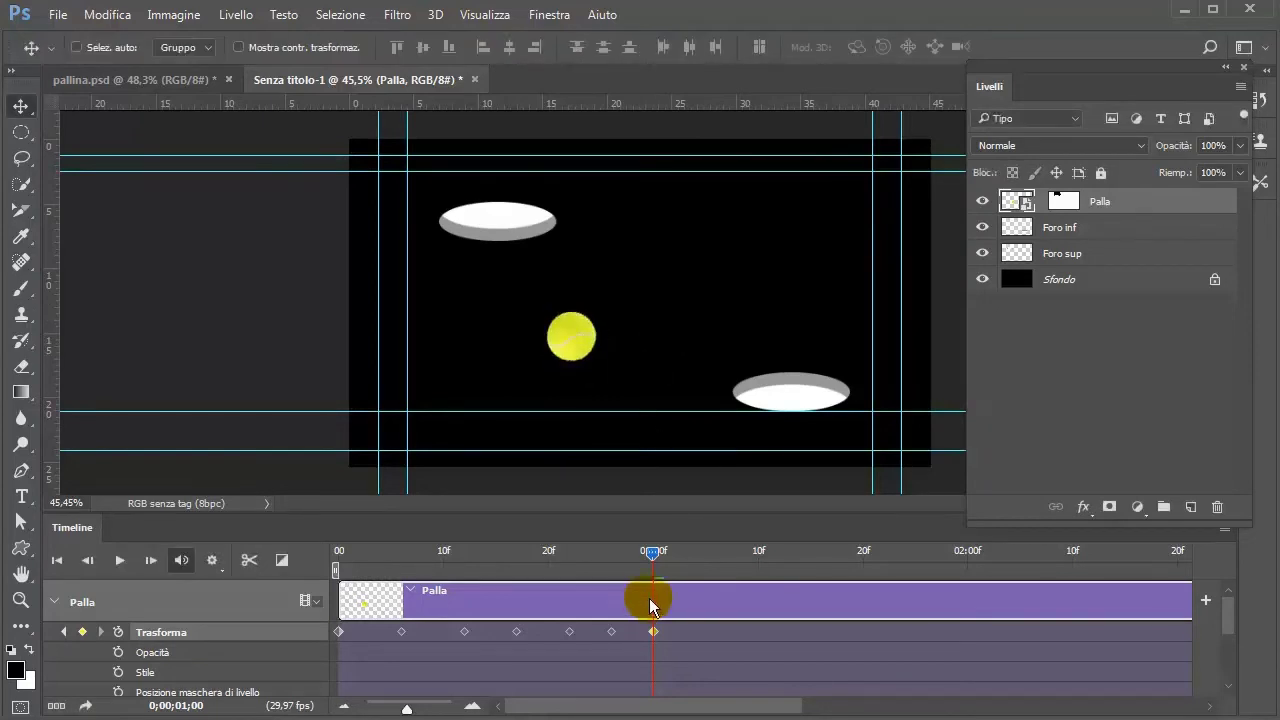
- At 1;03, drop the ball to the bottom guide rotated about -100°, then rewind to the start
{"action": "left_click", "coordinate": [655, 556]}
{"action": "left_click_drag", "start_coordinate": [657, 558], "coordinate": [684, 563]}
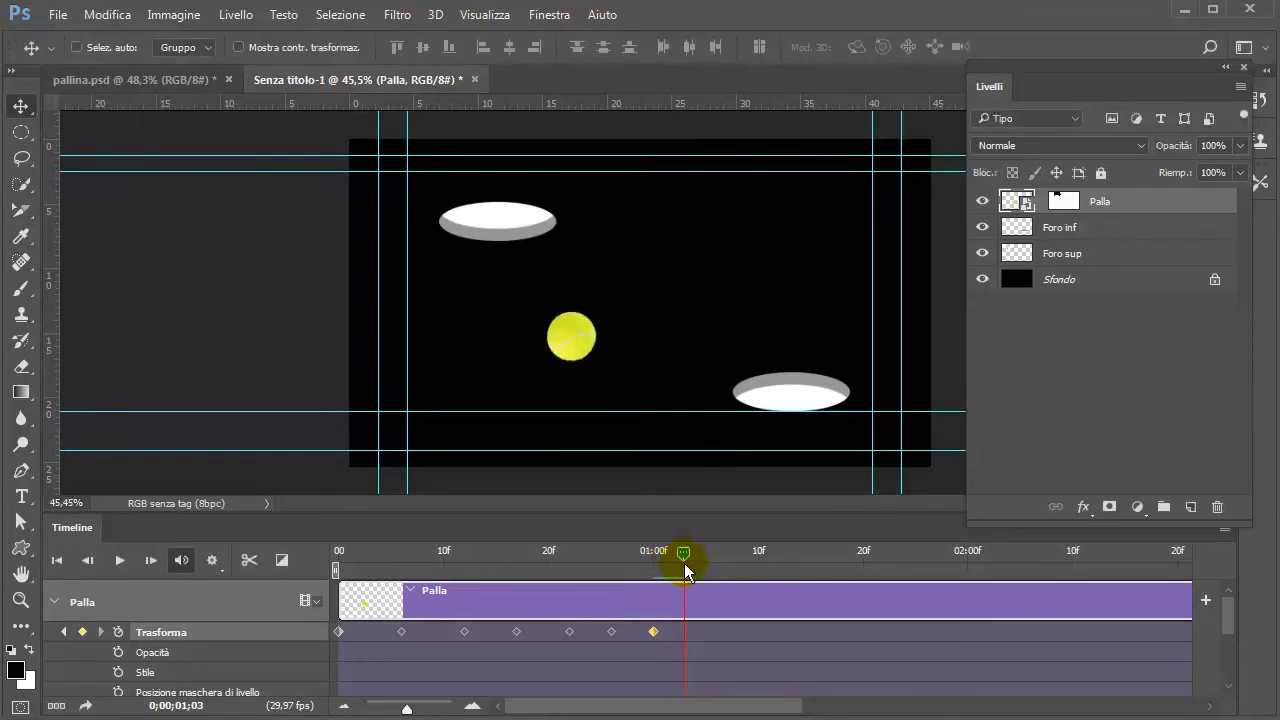
{"action": "left_click", "coordinate": [82, 632]}
{"action": "left_click_drag", "start_coordinate": [583, 340], "coordinate": [593, 390]}
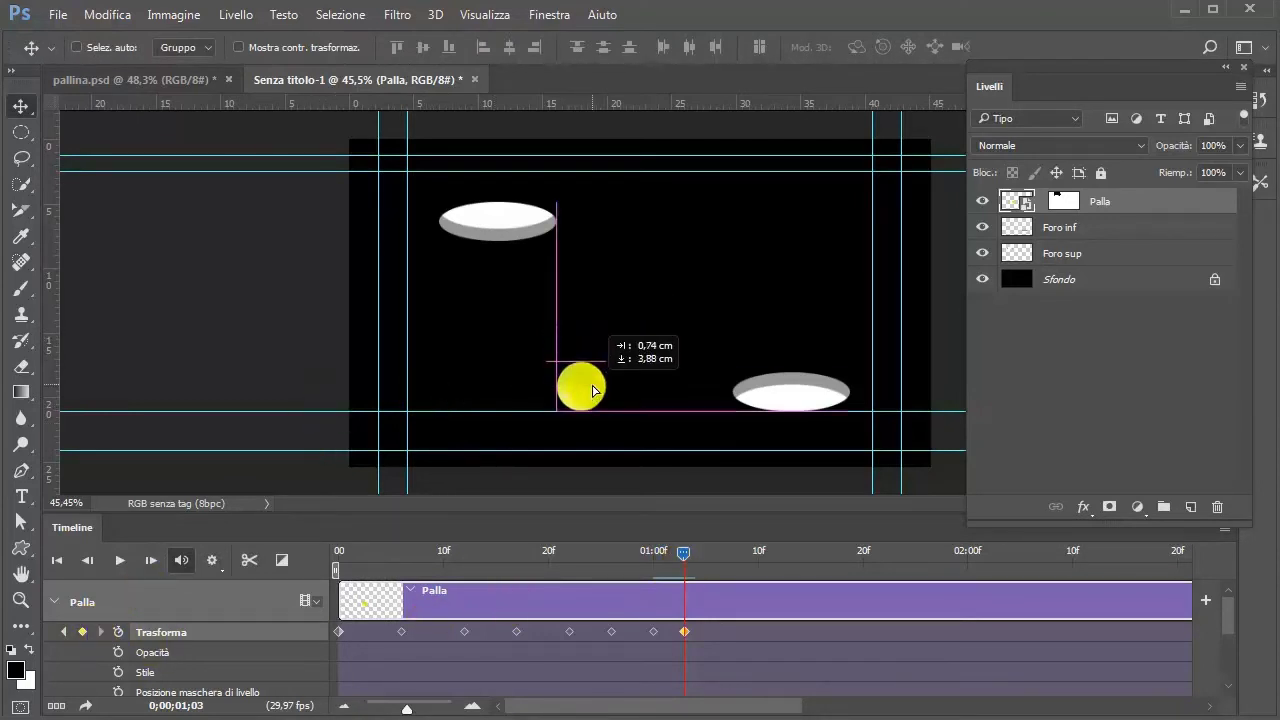
{"action": "key", "text": "ctrl+t"}
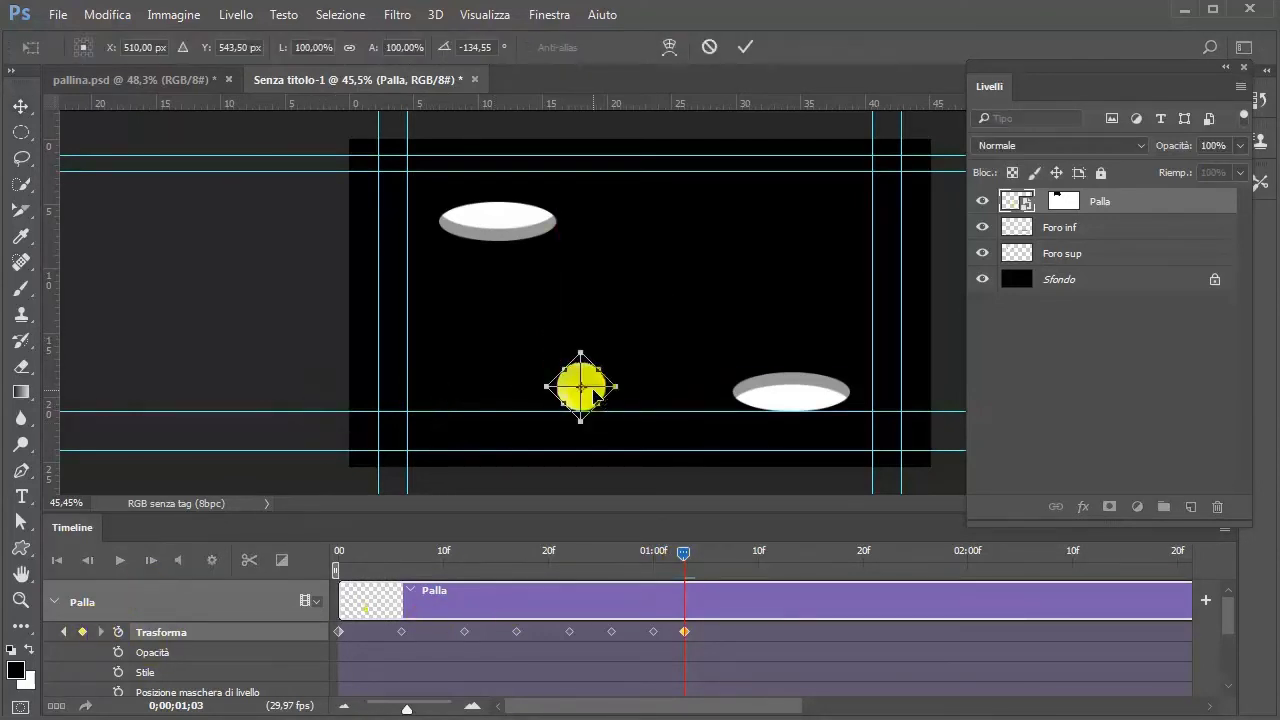
{"action": "left_click_drag", "start_coordinate": [595, 333], "coordinate": [611, 352]}
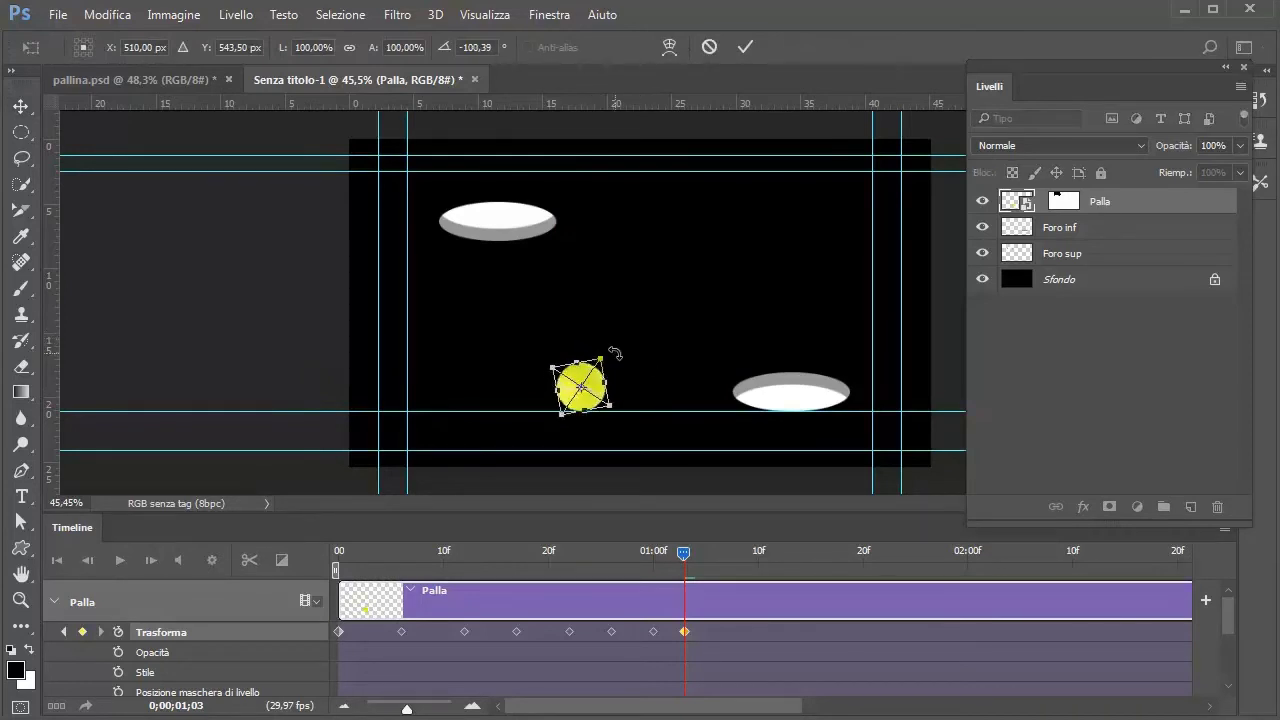
{"action": "key", "text": "Return"}
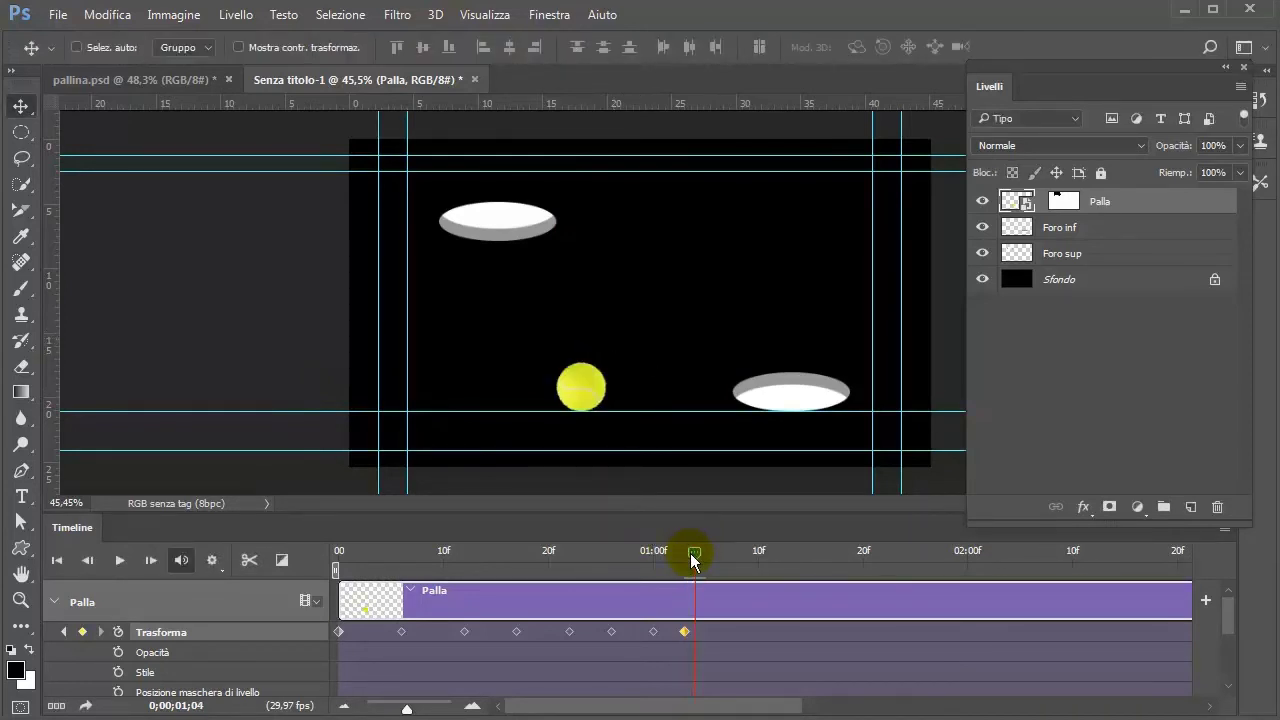
{"action": "left_click_drag", "start_coordinate": [691, 555], "coordinate": [256, 597]}
{"action": "left_click", "coordinate": [117, 564]}
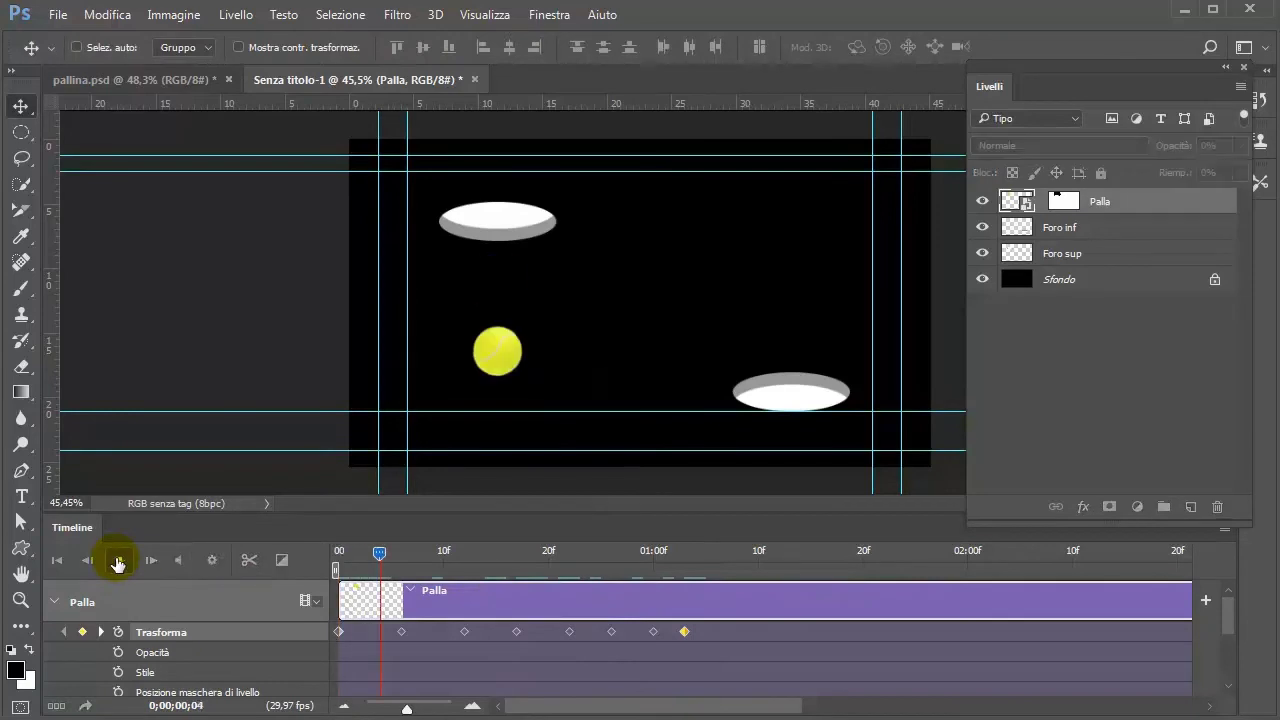
{"action": "left_click", "coordinate": [355, 541]}
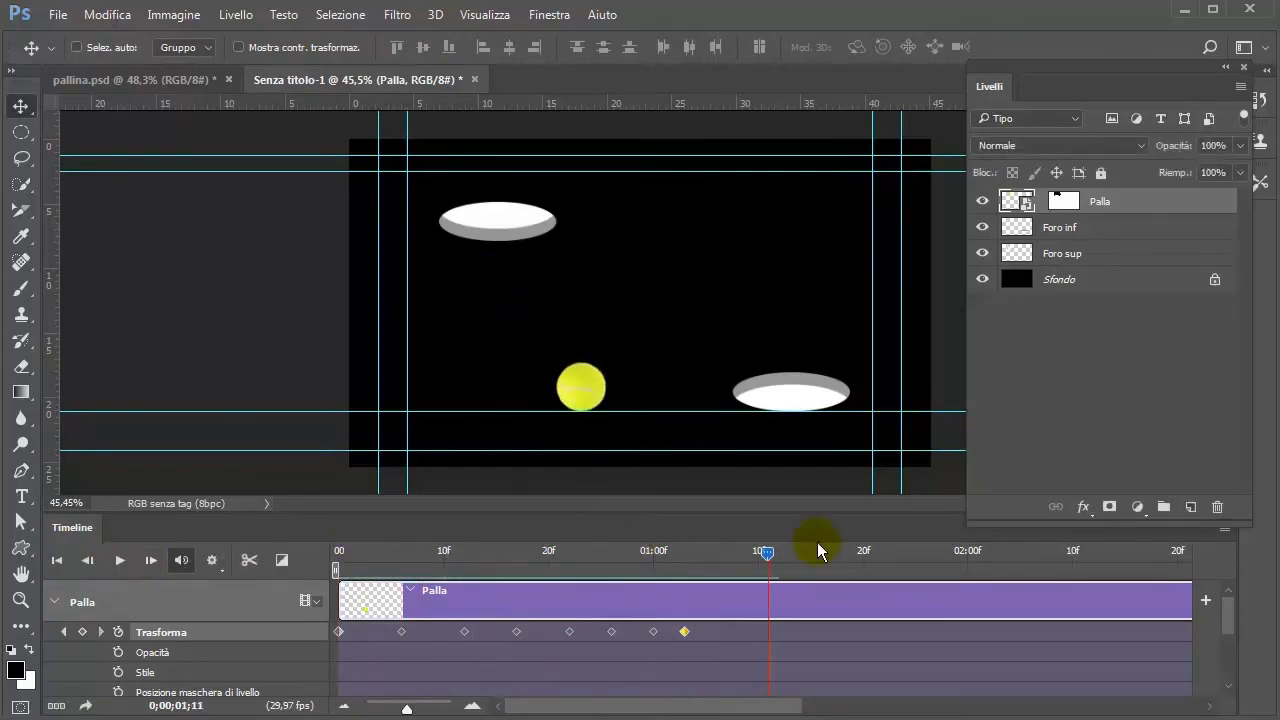
{"action": "mouse_move", "coordinate": [769, 556]}
{"action": "left_mouse_down"}
{"action": "mouse_move", "coordinate": [443, 582]}
{"action": "mouse_move", "coordinate": [692, 612]}
{"action": "left_mouse_up"}
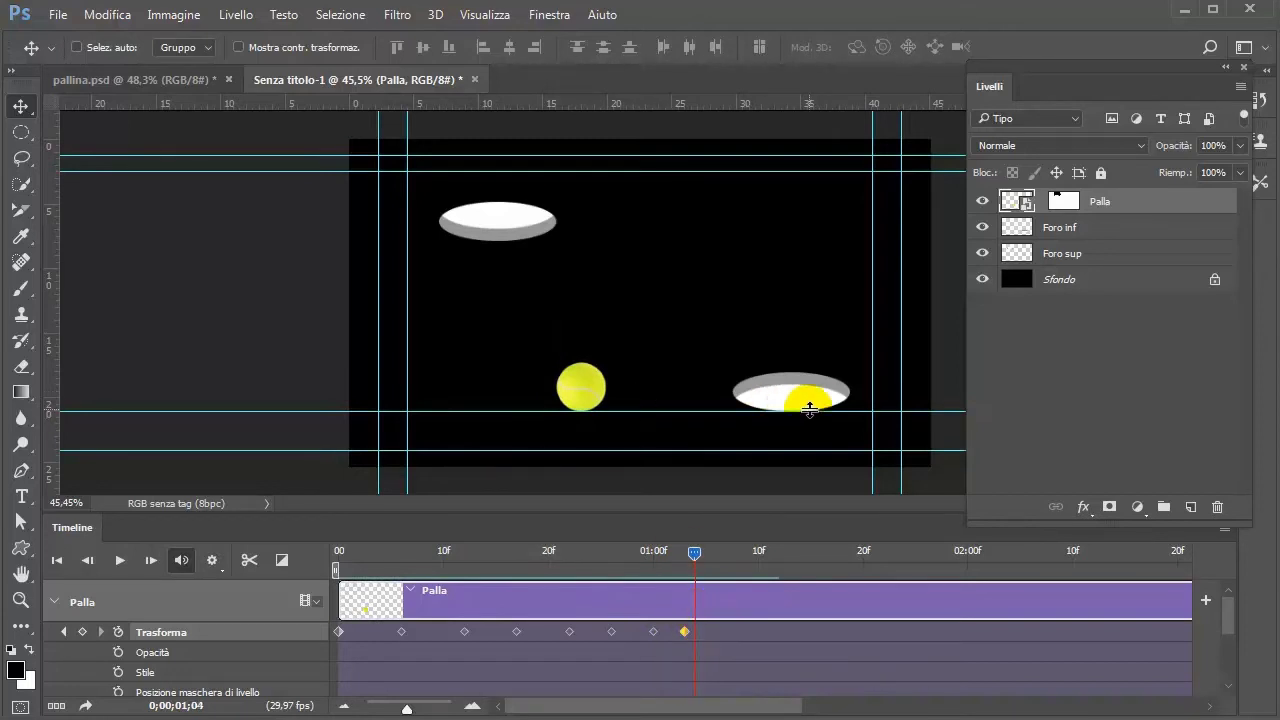
{"action": "left_click_drag", "start_coordinate": [808, 400], "coordinate": [824, 408]}
{"action": "left_click", "coordinate": [697, 600]}
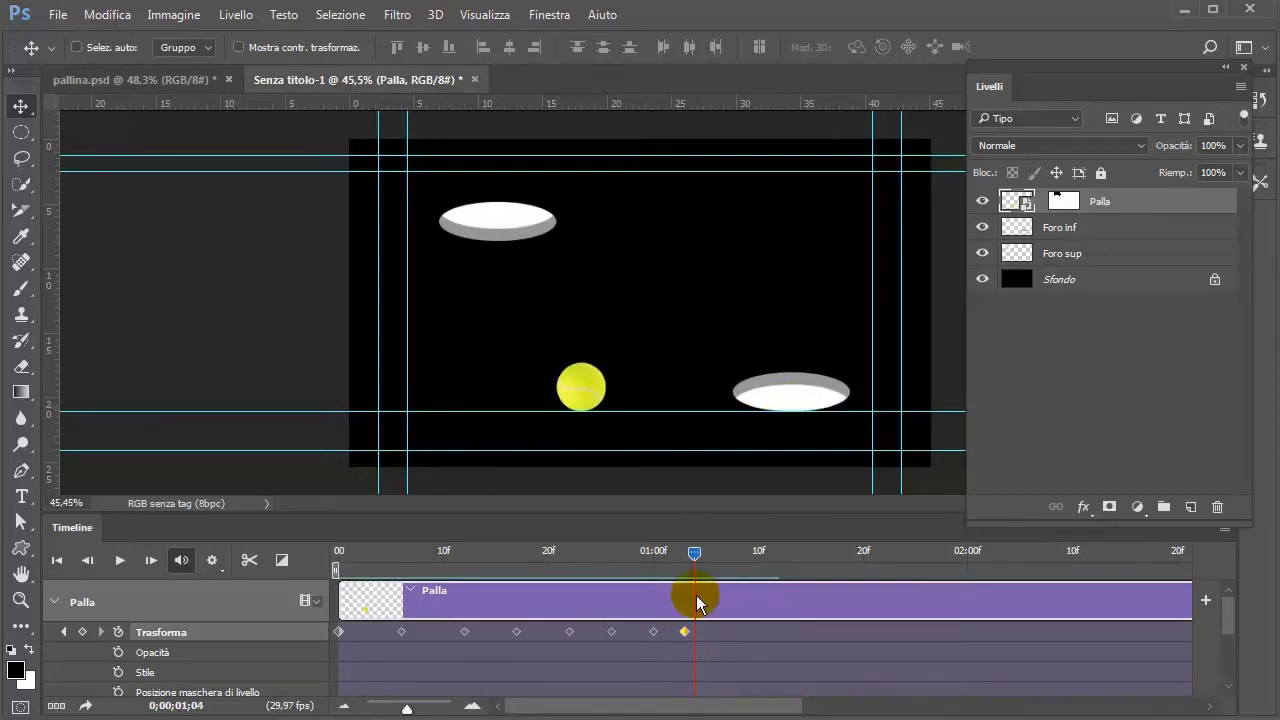
{"action": "left_click_drag", "start_coordinate": [695, 565], "coordinate": [721, 561]}
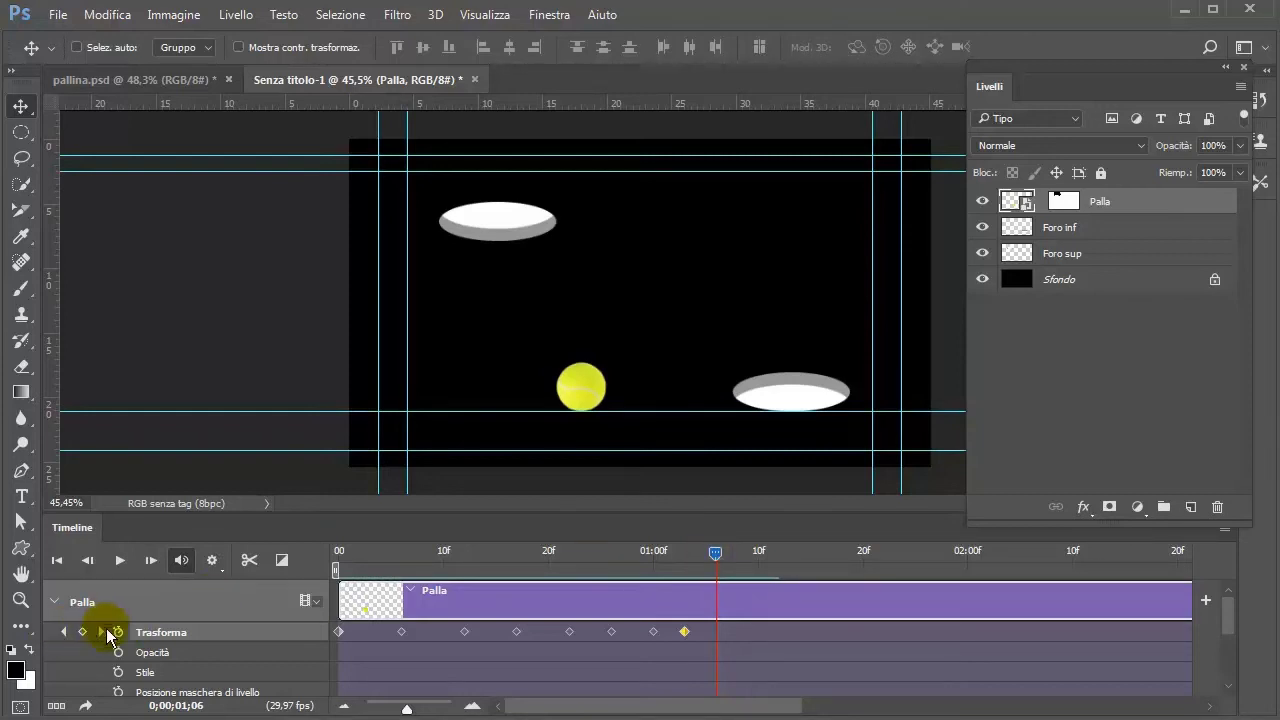
- At 1;06, key the ball just left of the lower hole, rotated about -70°
{"action": "left_click", "coordinate": [82, 632]}
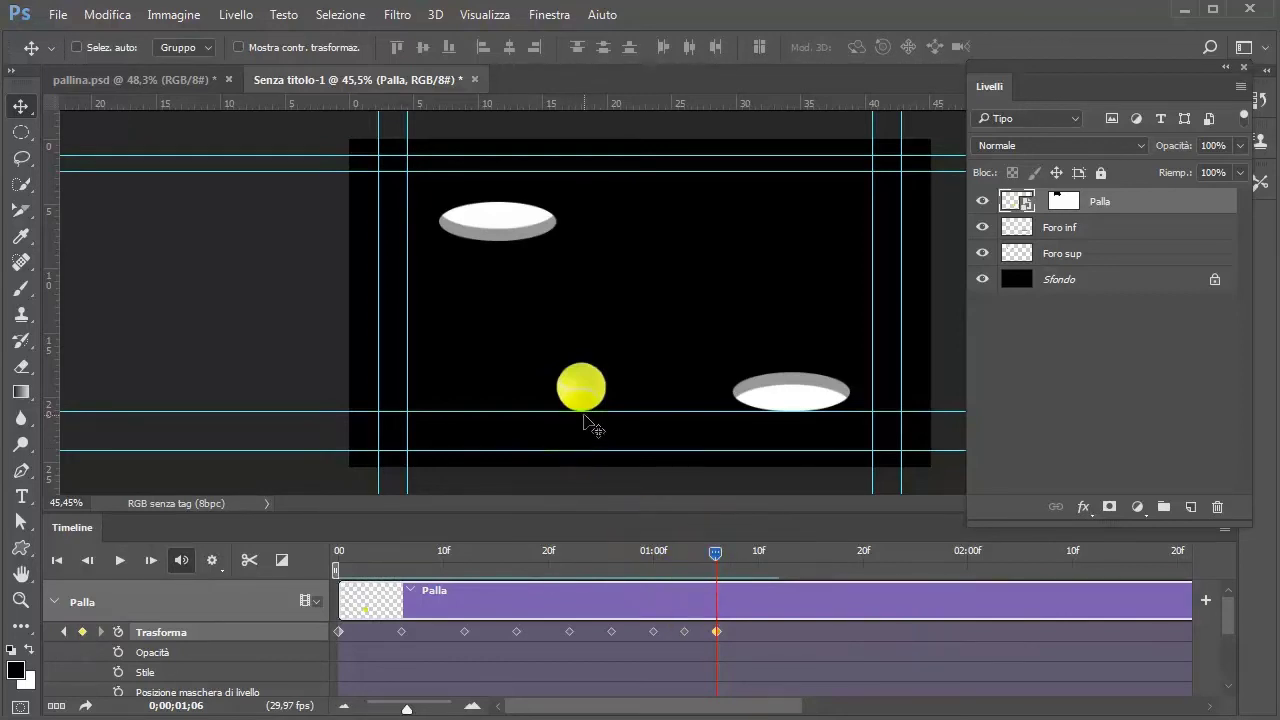
{"action": "left_click_drag", "start_coordinate": [584, 405], "coordinate": [697, 405]}
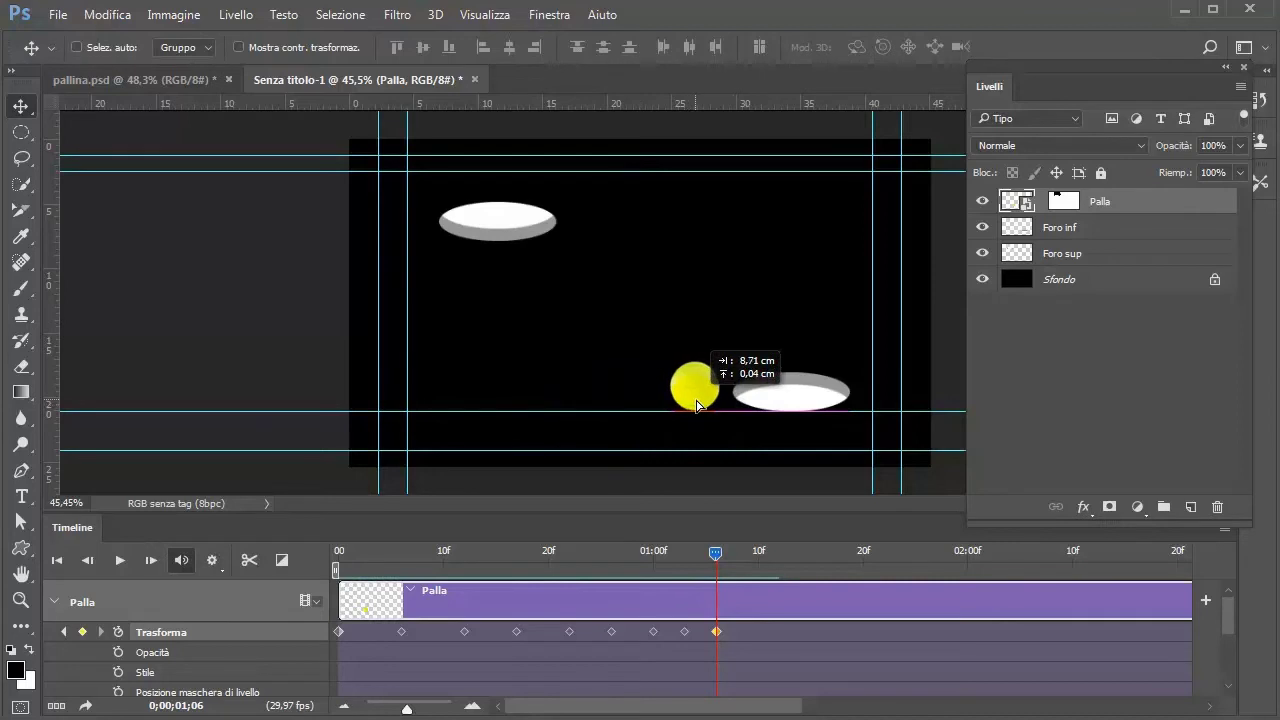
{"action": "left_click_drag", "start_coordinate": [693, 405], "coordinate": [710, 405]}
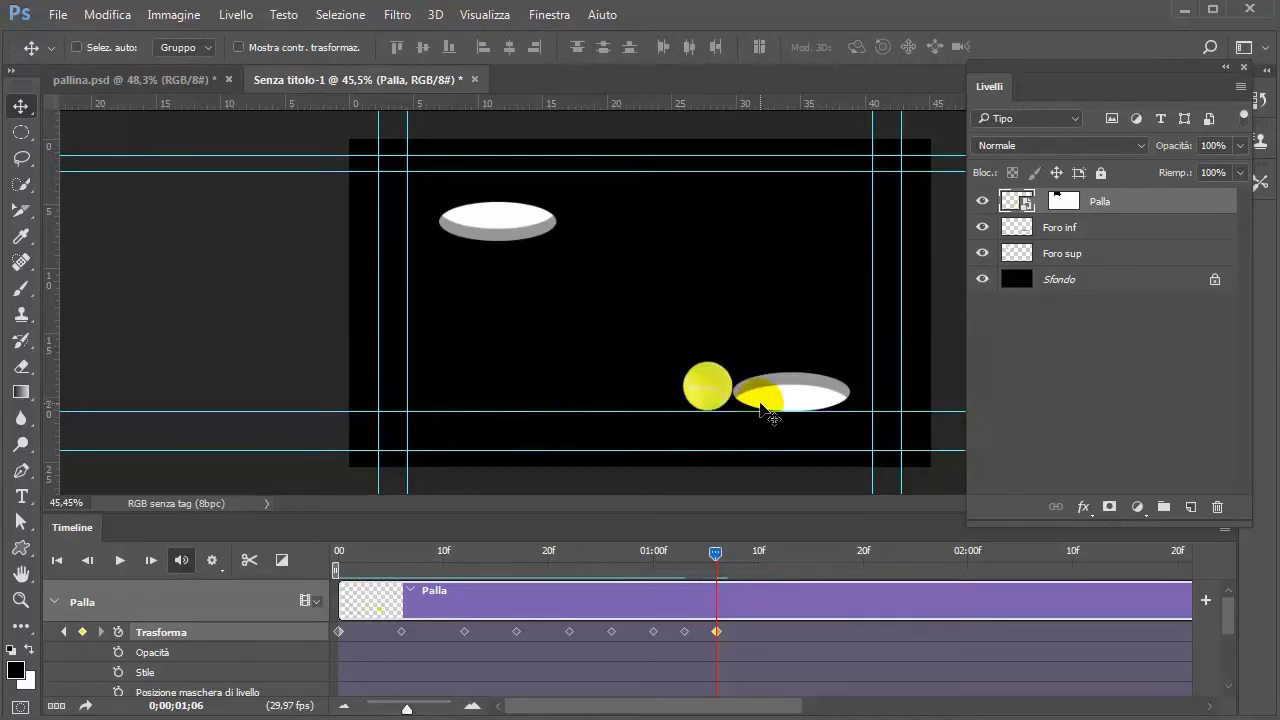
{"action": "key", "text": "ctrl"}
{"action": "key", "text": "ctrl+t"}
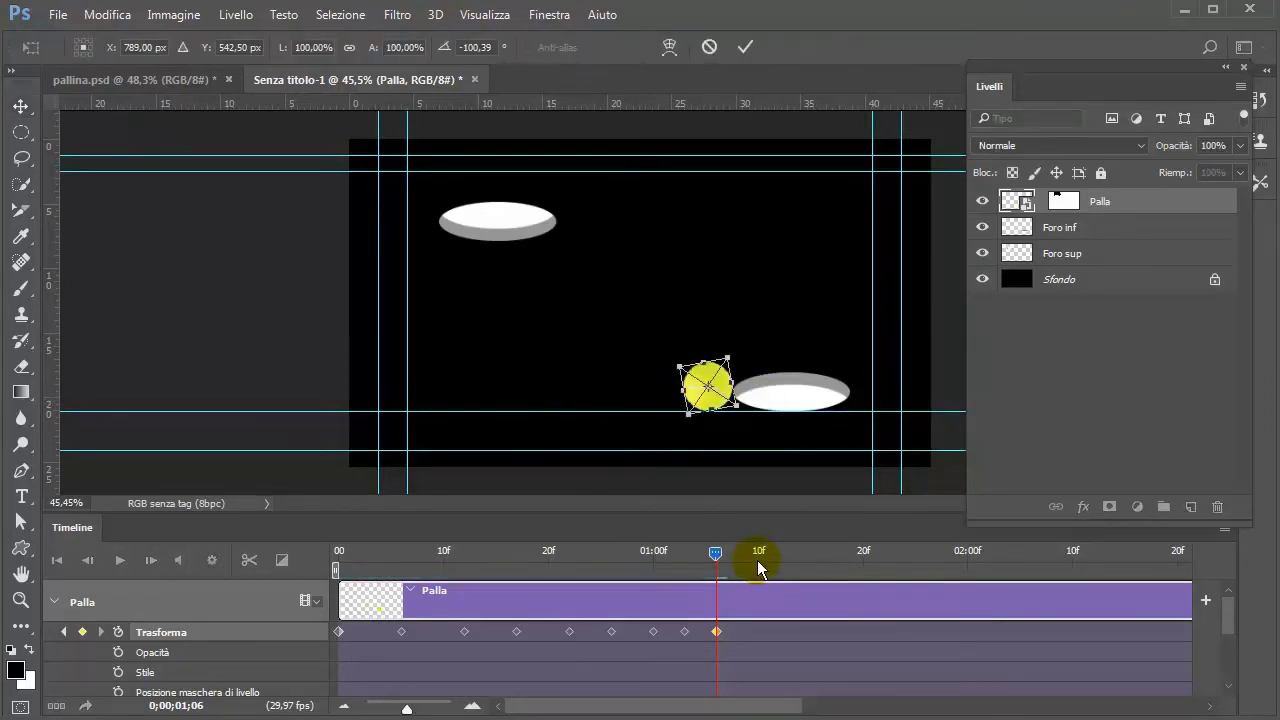
{"action": "left_click_drag", "start_coordinate": [762, 332], "coordinate": [768, 378]}
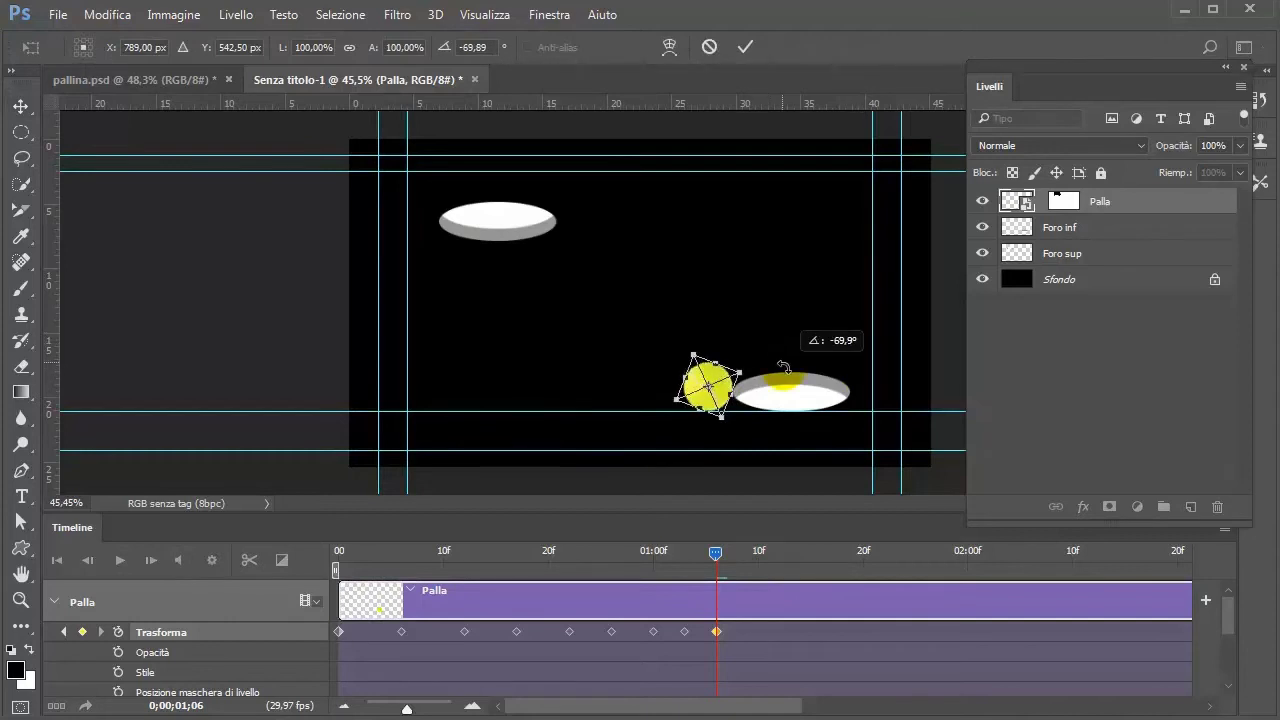
{"action": "key", "text": "Return"}
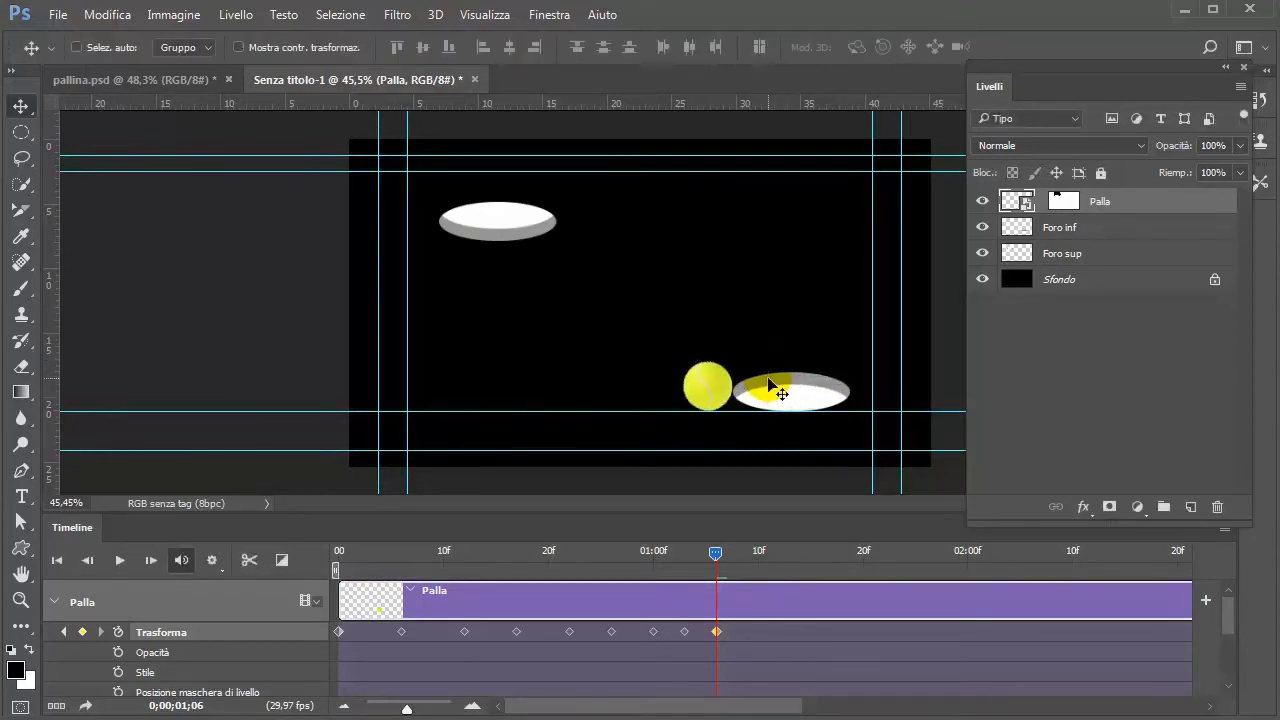
{"action": "mouse_move", "coordinate": [714, 556]}
{"action": "left_mouse_down"}
{"action": "mouse_move", "coordinate": [557, 551]}
{"action": "mouse_move", "coordinate": [622, 590]}
{"action": "mouse_move", "coordinate": [730, 602]}
{"action": "mouse_move", "coordinate": [398, 617]}
{"action": "left_mouse_up"}
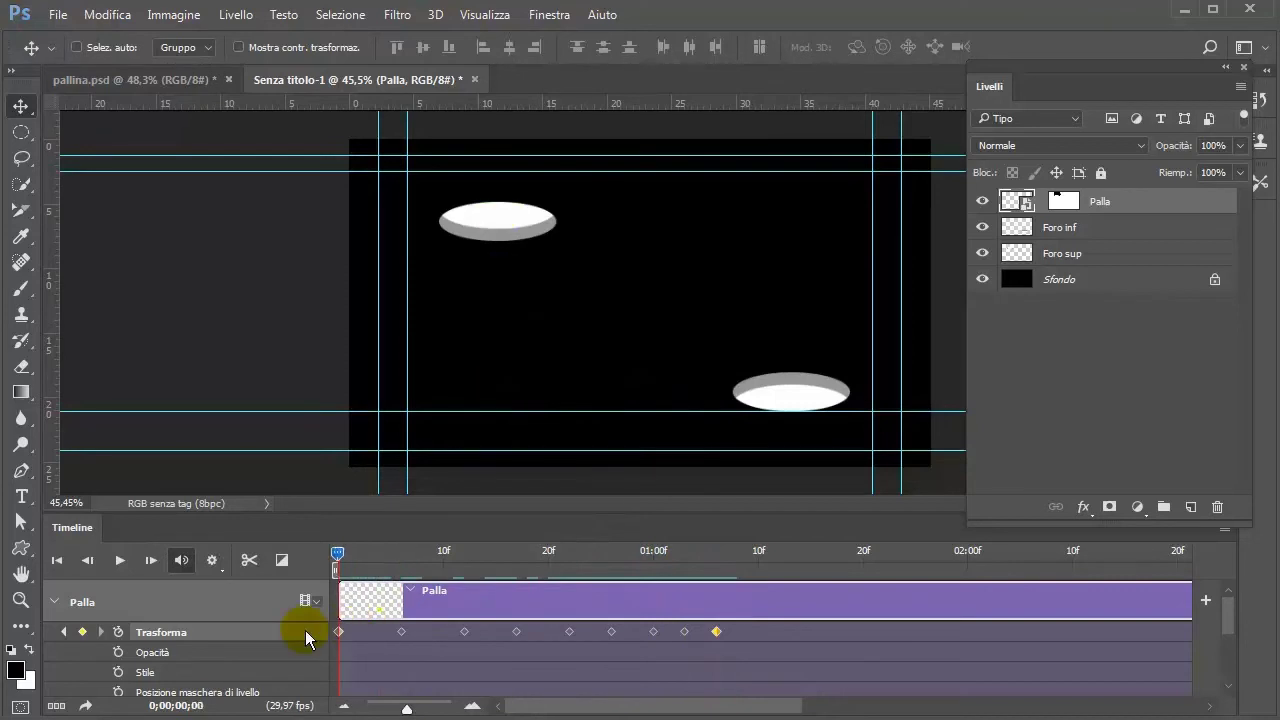
- Preview the animation and shift the last Palla keyframe from 1;06 to about 1;15
{"action": "left_click", "coordinate": [120, 560]}
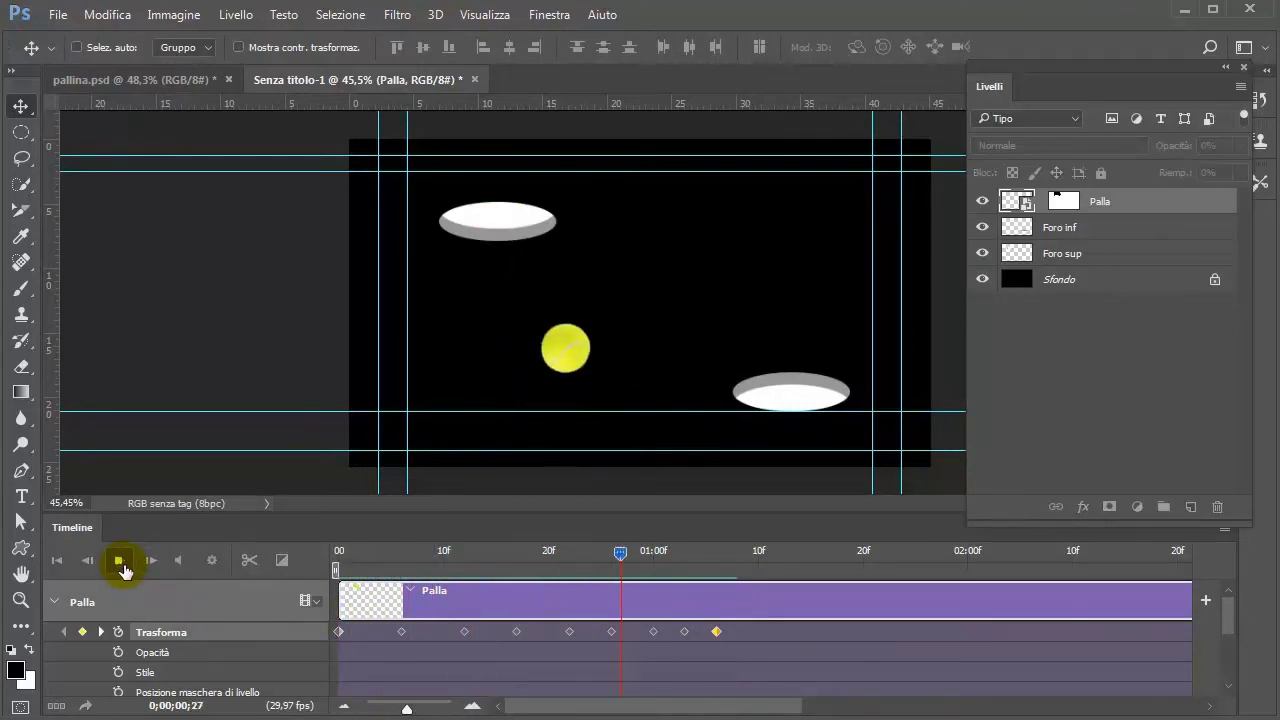
{"action": "left_click", "coordinate": [120, 560]}
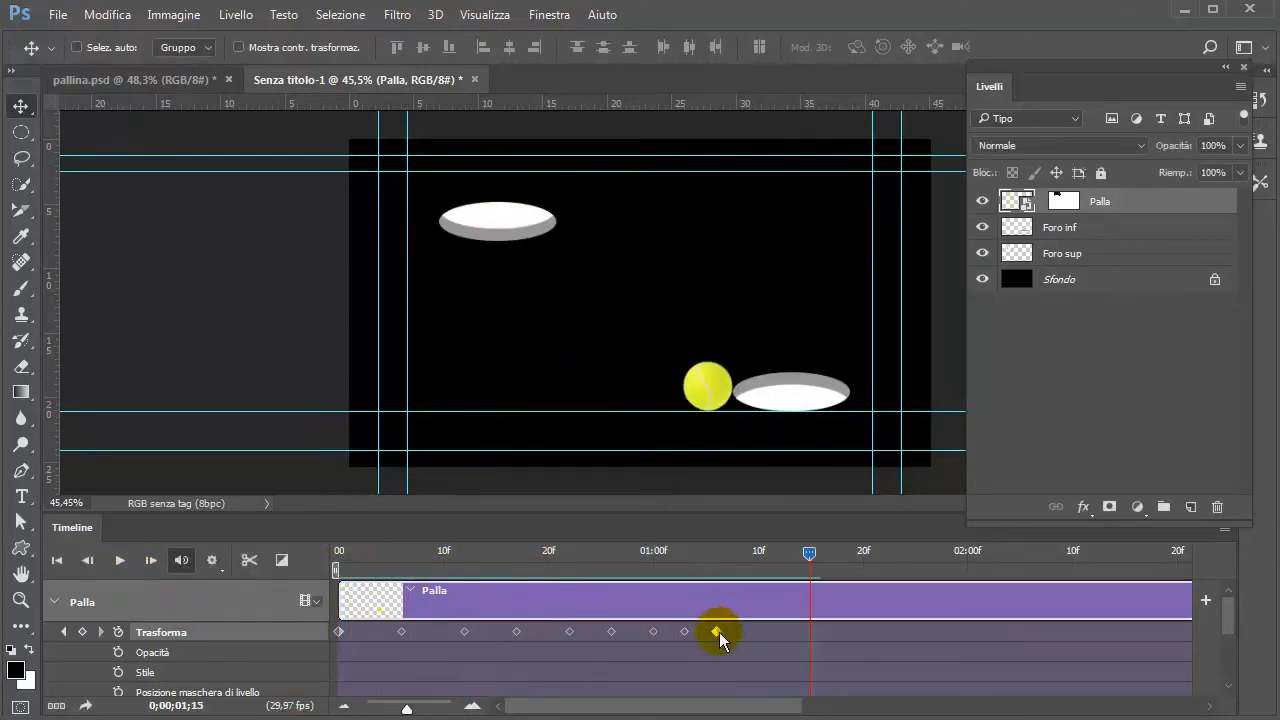
{"action": "left_click_drag", "start_coordinate": [719, 632], "coordinate": [810, 631]}
{"action": "mouse_move", "coordinate": [805, 580]}
{"action": "left_mouse_down"}
{"action": "mouse_move", "coordinate": [621, 561]}
{"action": "mouse_move", "coordinate": [336, 590]}
{"action": "left_mouse_up"}
{"action": "left_click", "coordinate": [120, 565]}
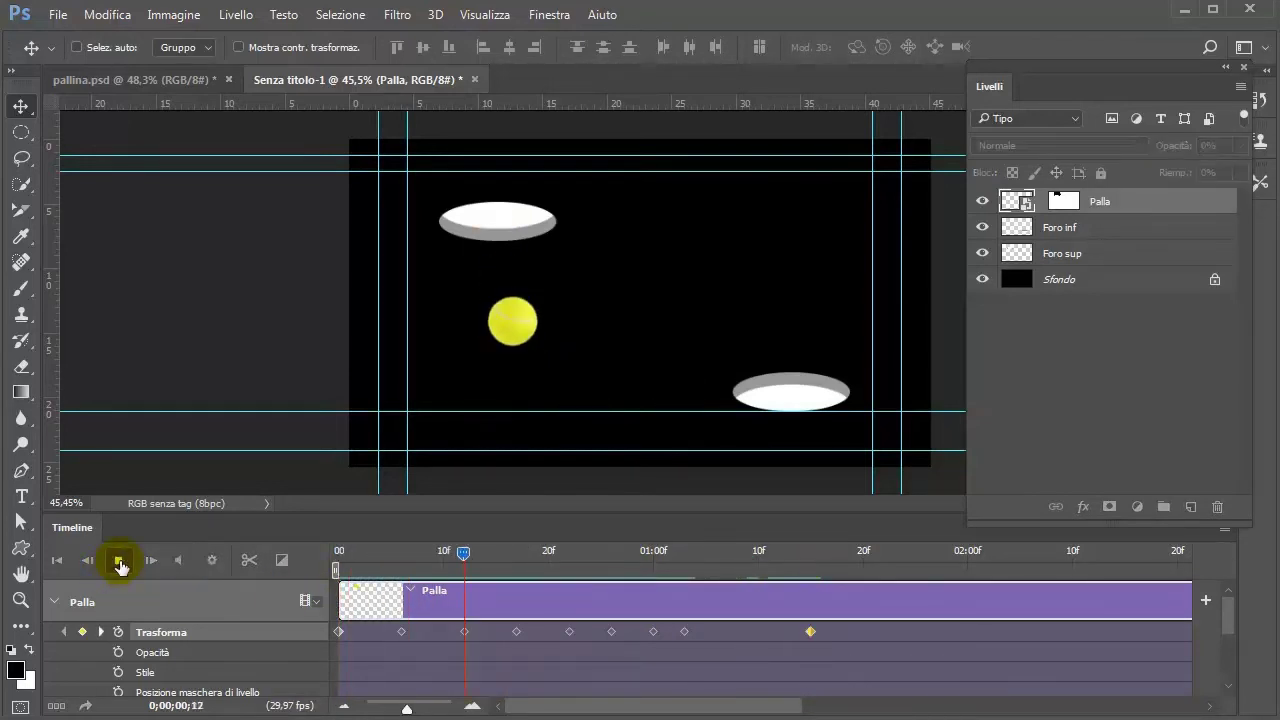
{"action": "left_click", "coordinate": [683, 561]}
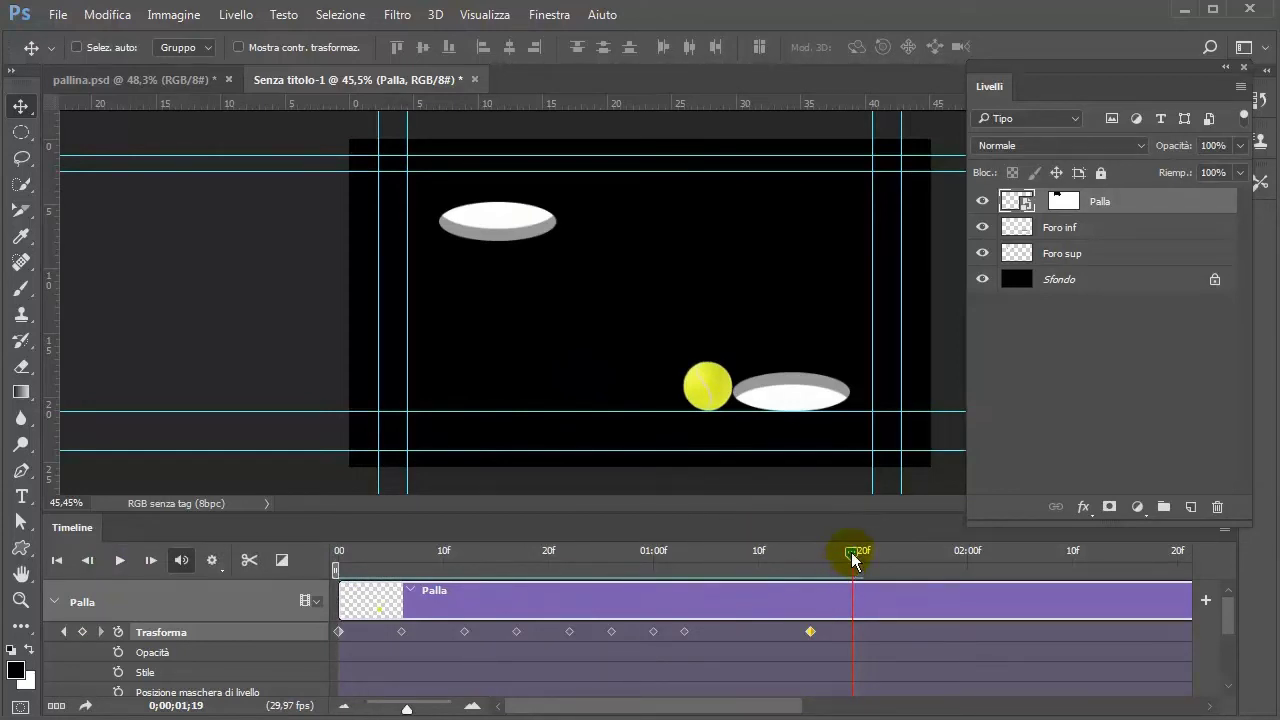
{"action": "left_click", "coordinate": [781, 402]}
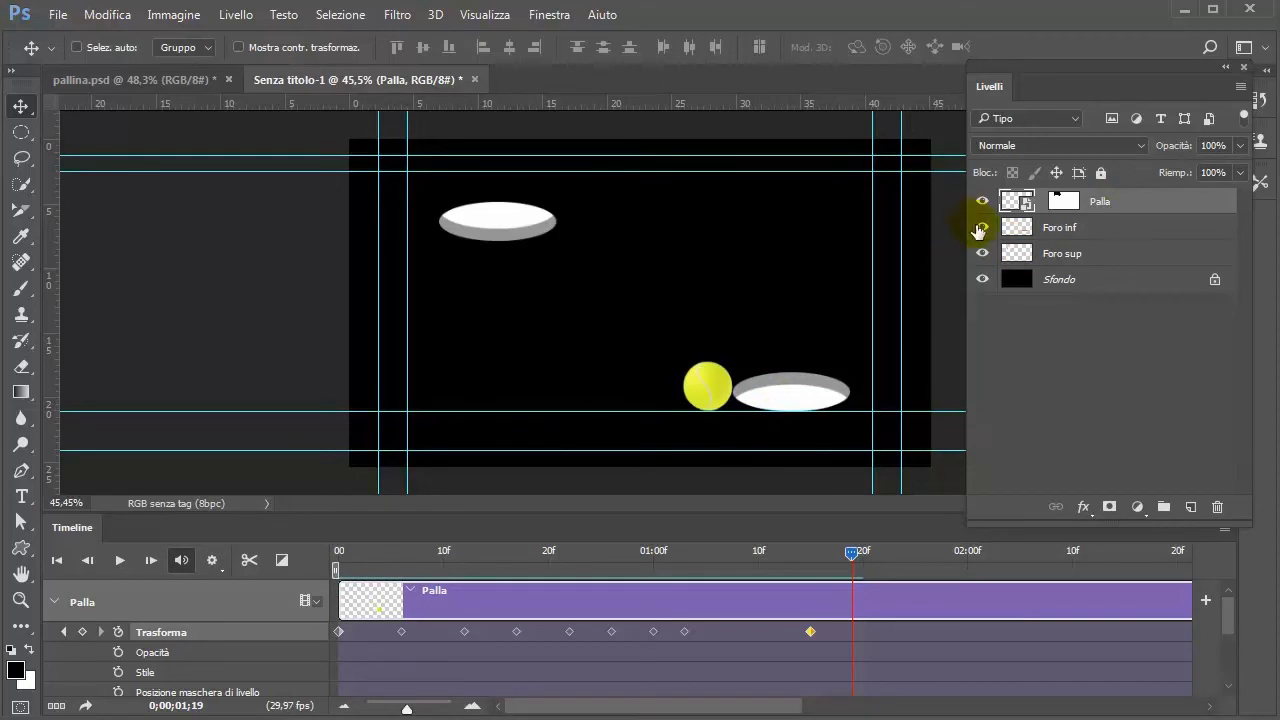
- Nudge the Foro inf lower hole slightly left and add a Palla Trasforma keyframe at 1;19
{"action": "left_click", "coordinate": [982, 227]}
{"action": "left_click", "coordinate": [1103, 229]}
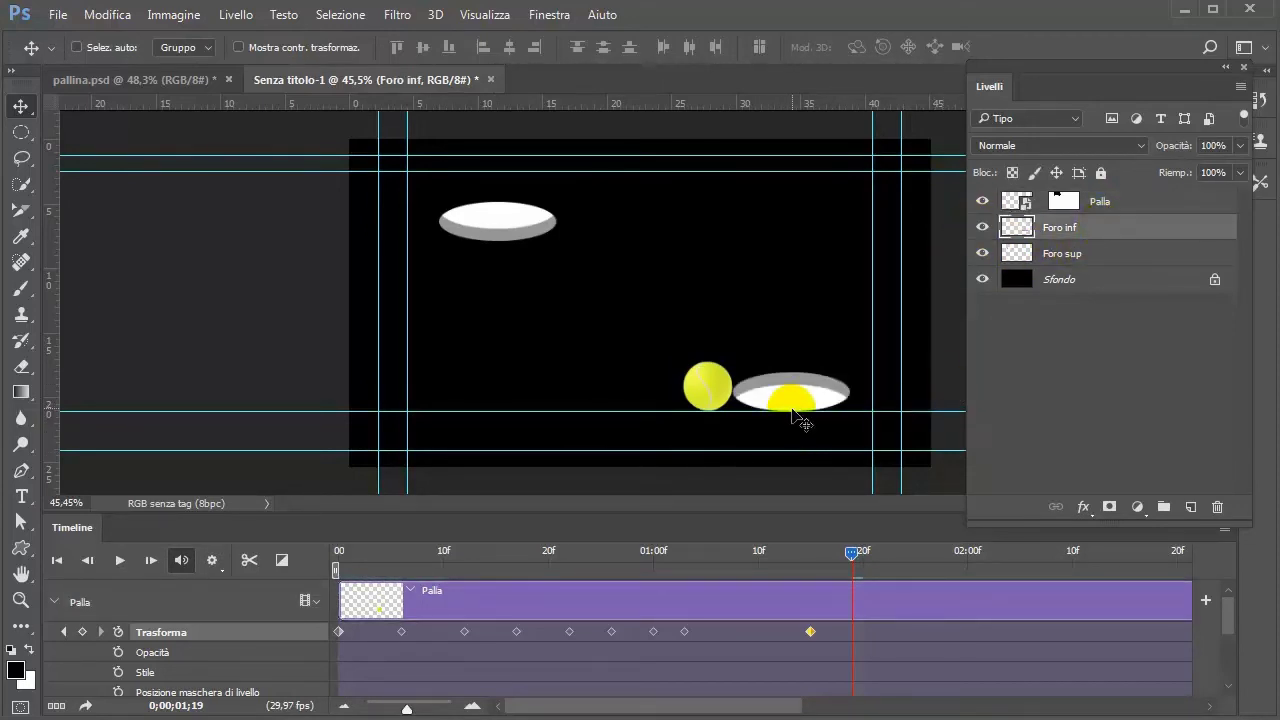
{"action": "left_click_drag", "start_coordinate": [792, 409], "coordinate": [793, 422]}
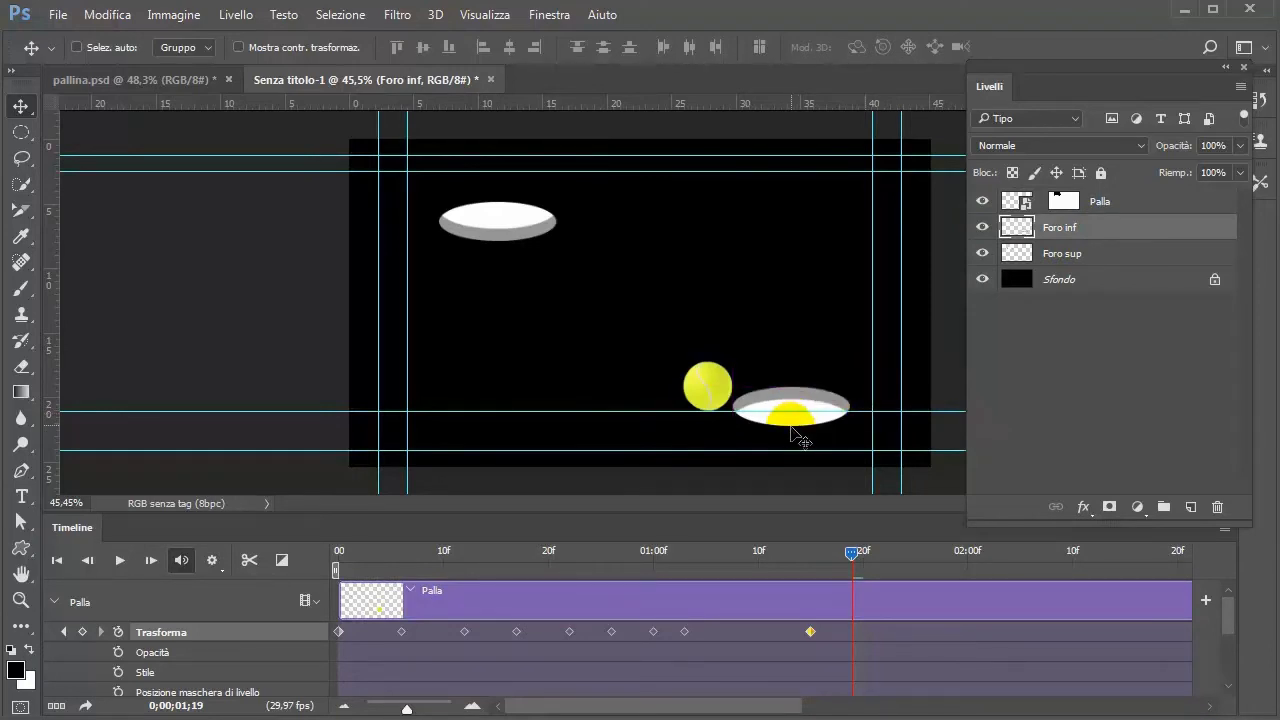
{"action": "left_click", "coordinate": [886, 586]}
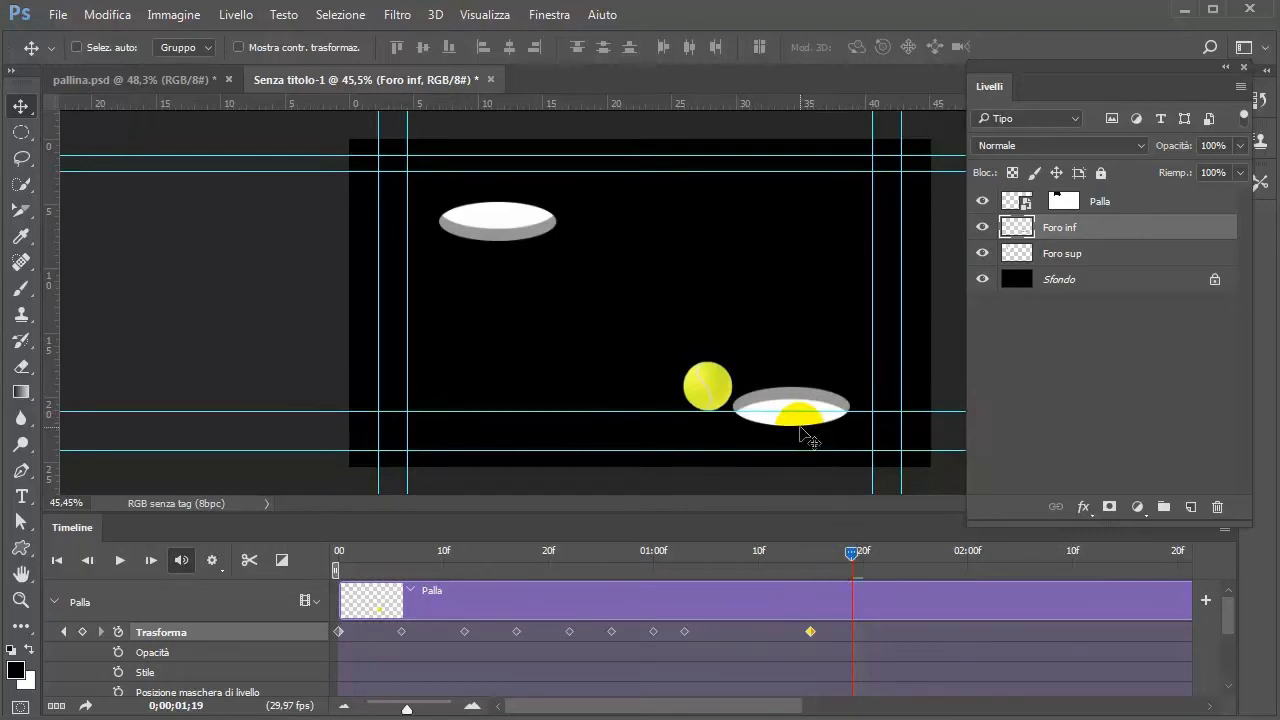
{"action": "left_click_drag", "start_coordinate": [801, 427], "coordinate": [795, 433]}
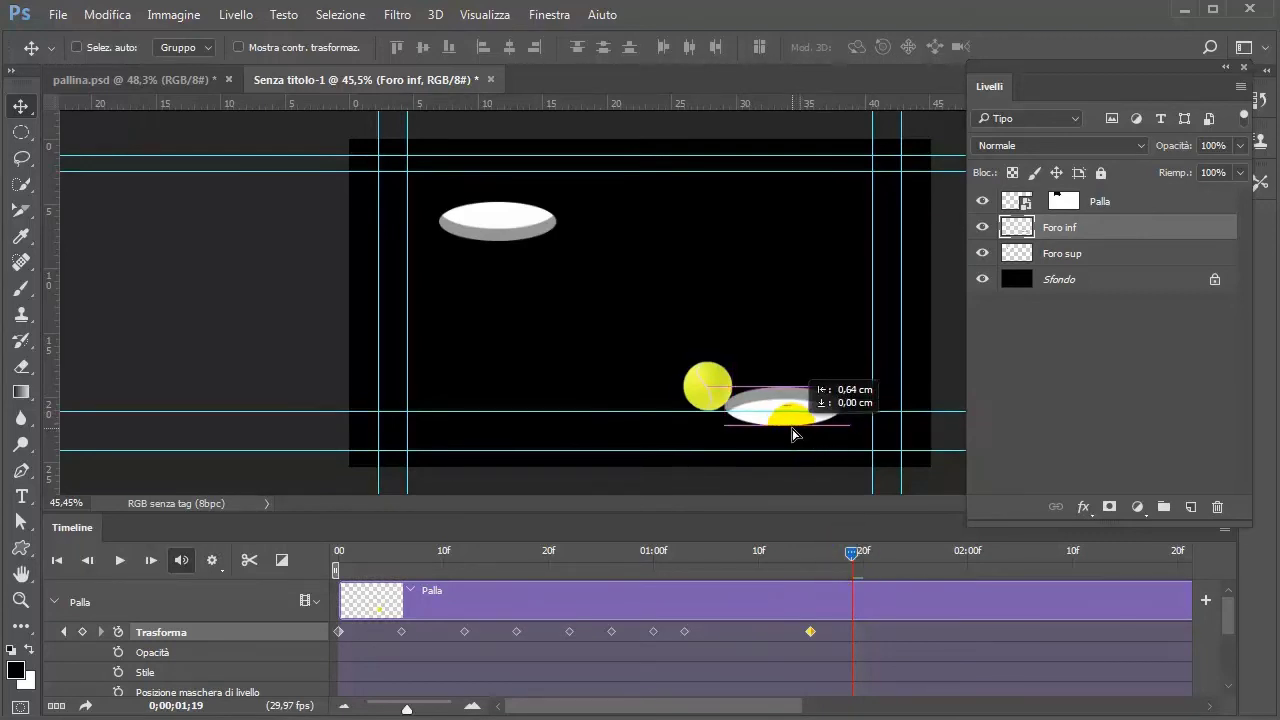
{"action": "left_click_drag", "start_coordinate": [795, 433], "coordinate": [786, 433]}
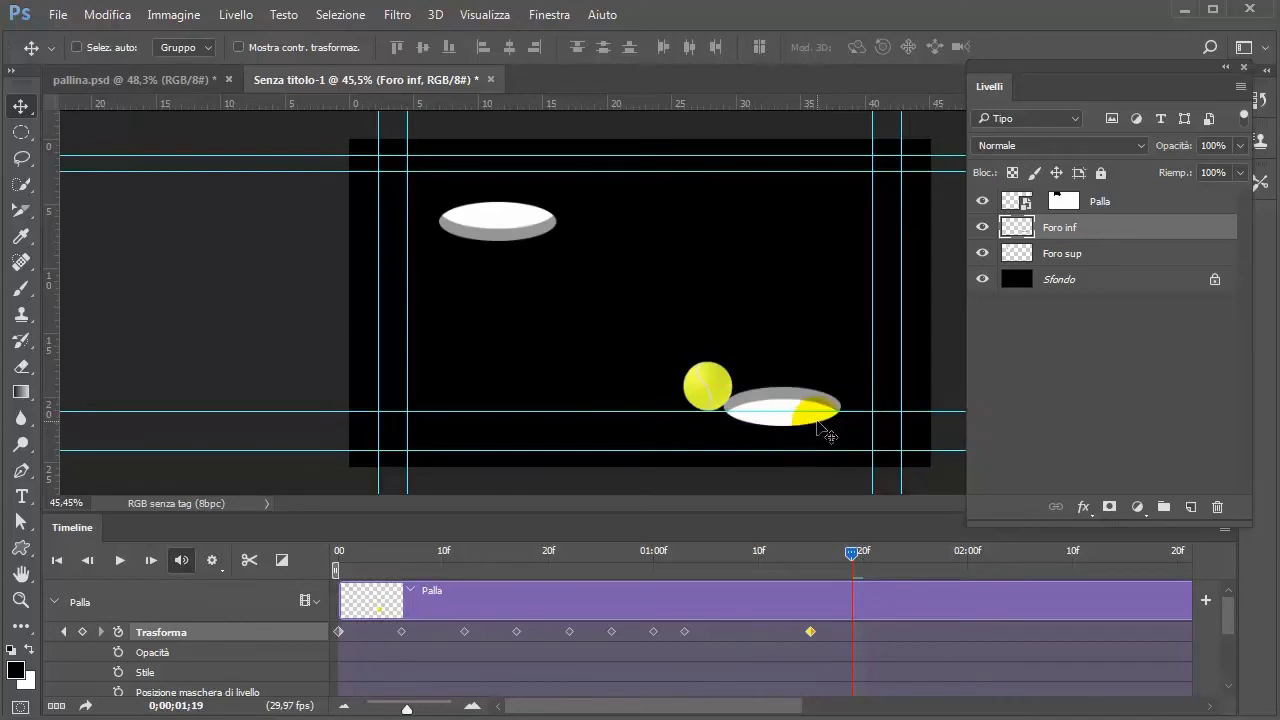
{"action": "left_click", "coordinate": [866, 569]}
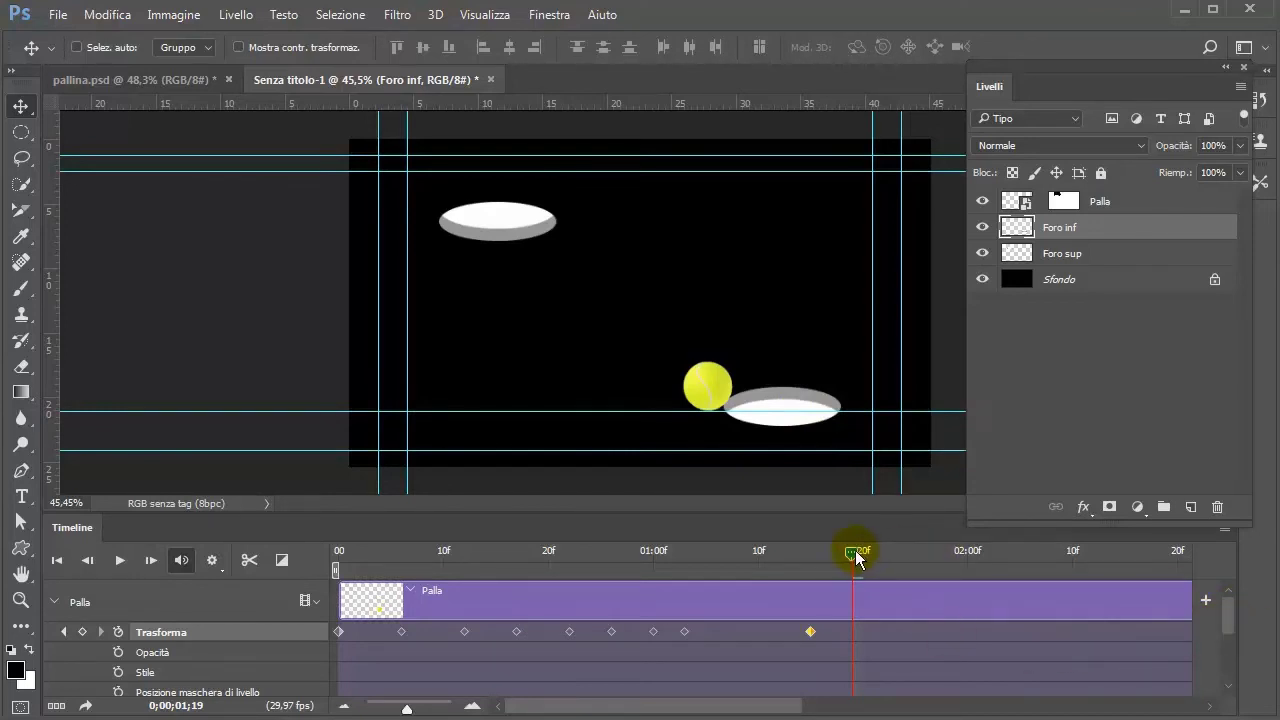
{"action": "left_click", "coordinate": [82, 632]}
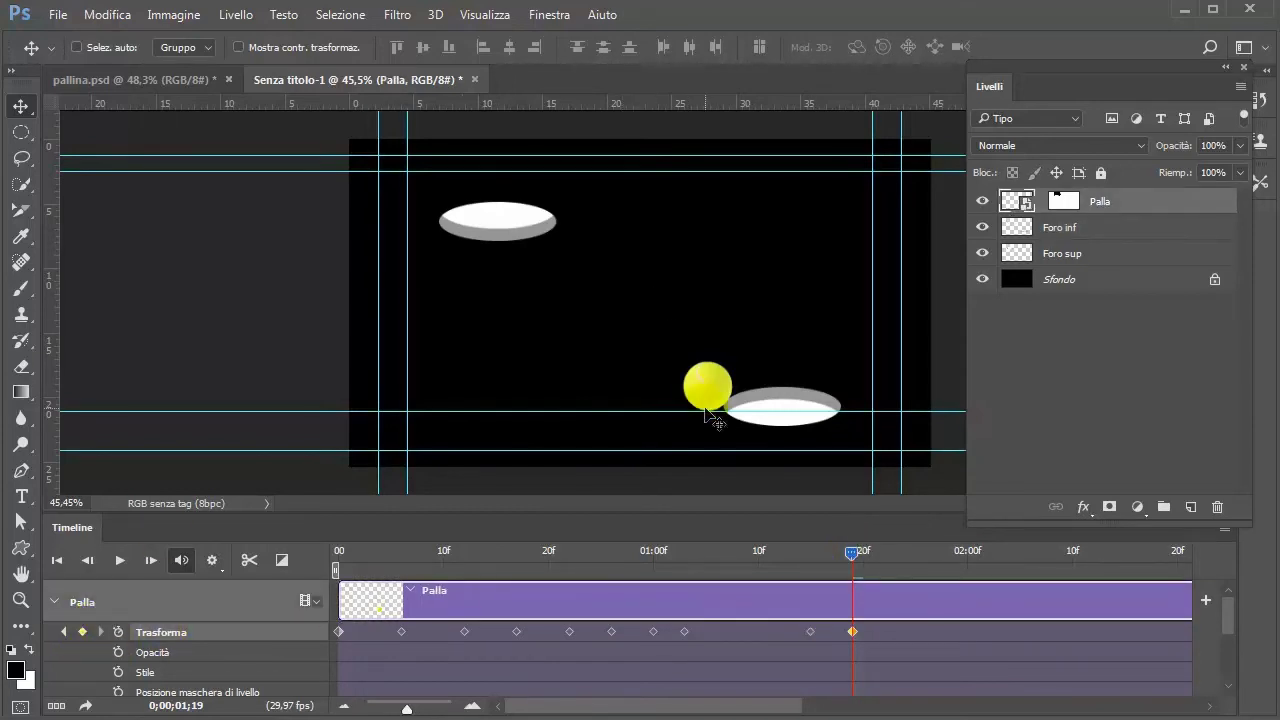
- At 1;19, slide the ball toward the lower hole with a slight rotation
{"action": "left_click_drag", "start_coordinate": [716, 398], "coordinate": [800, 401]}
{"action": "key", "text": "ctrl+t"}
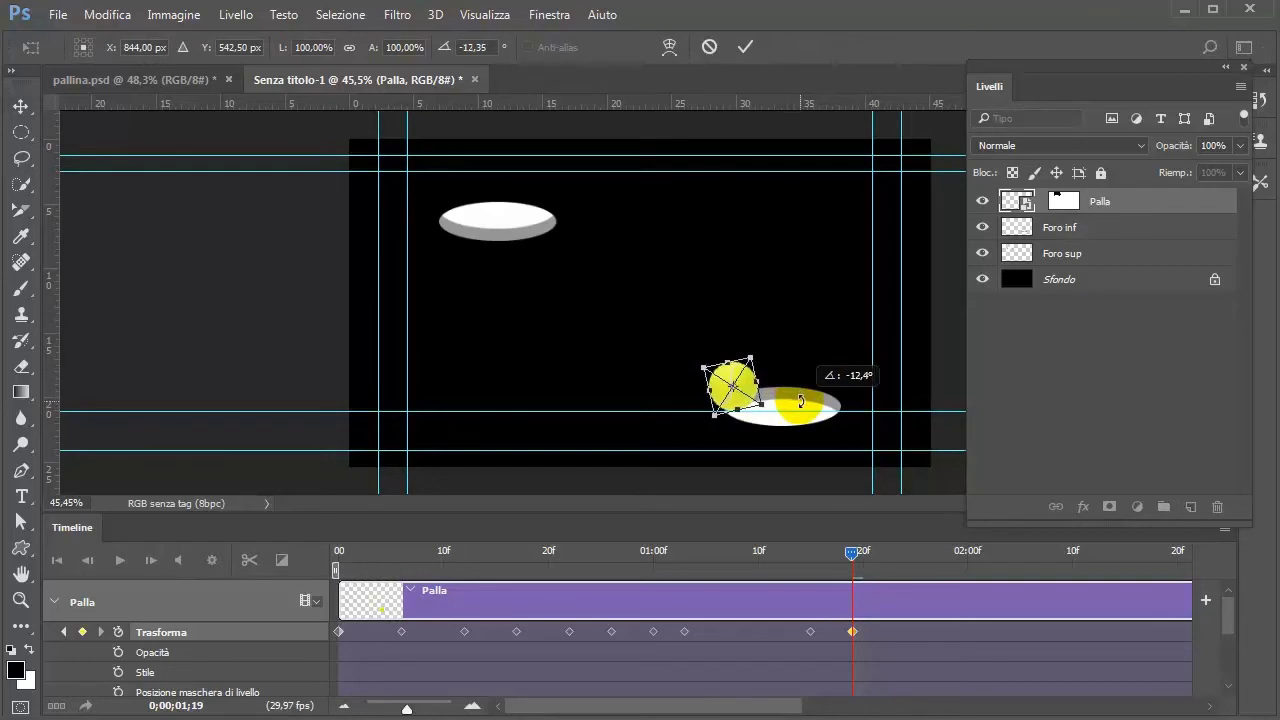
{"action": "key", "text": "Return"}
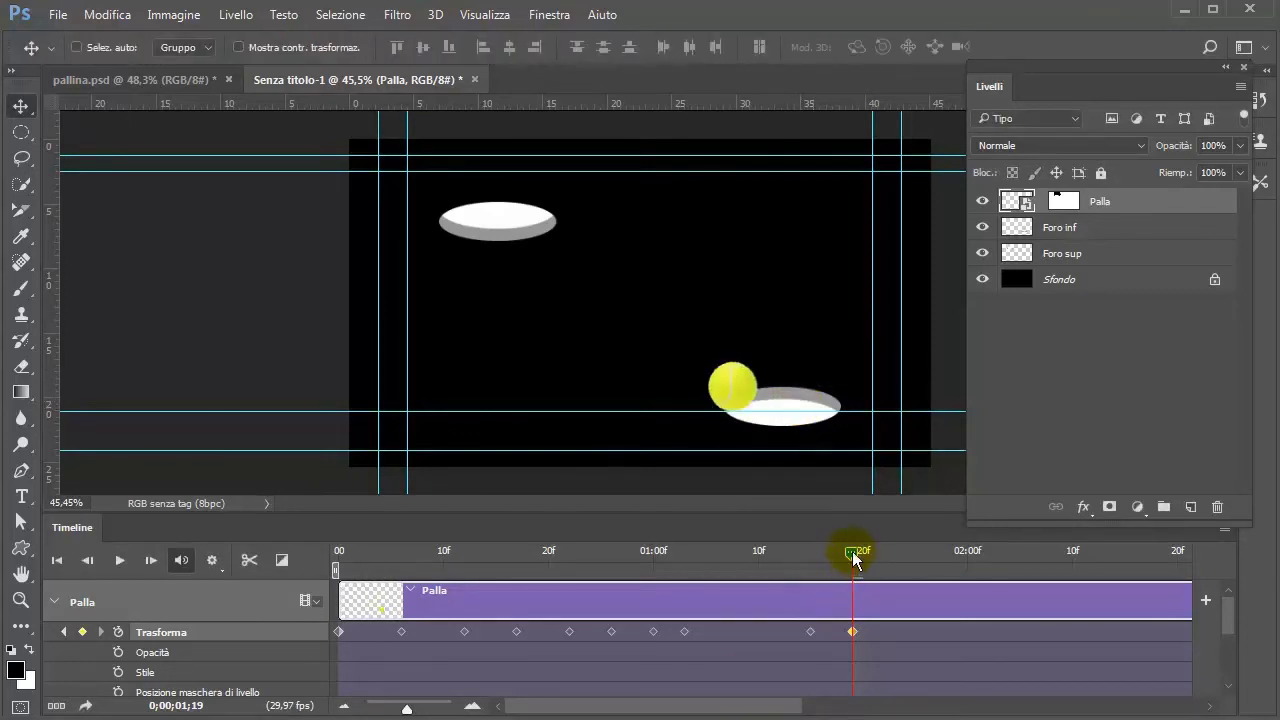
- At 1;22, move the ball right and down toward the hole, spinning it further
{"action": "left_click_drag", "start_coordinate": [886, 556], "coordinate": [890, 558]}
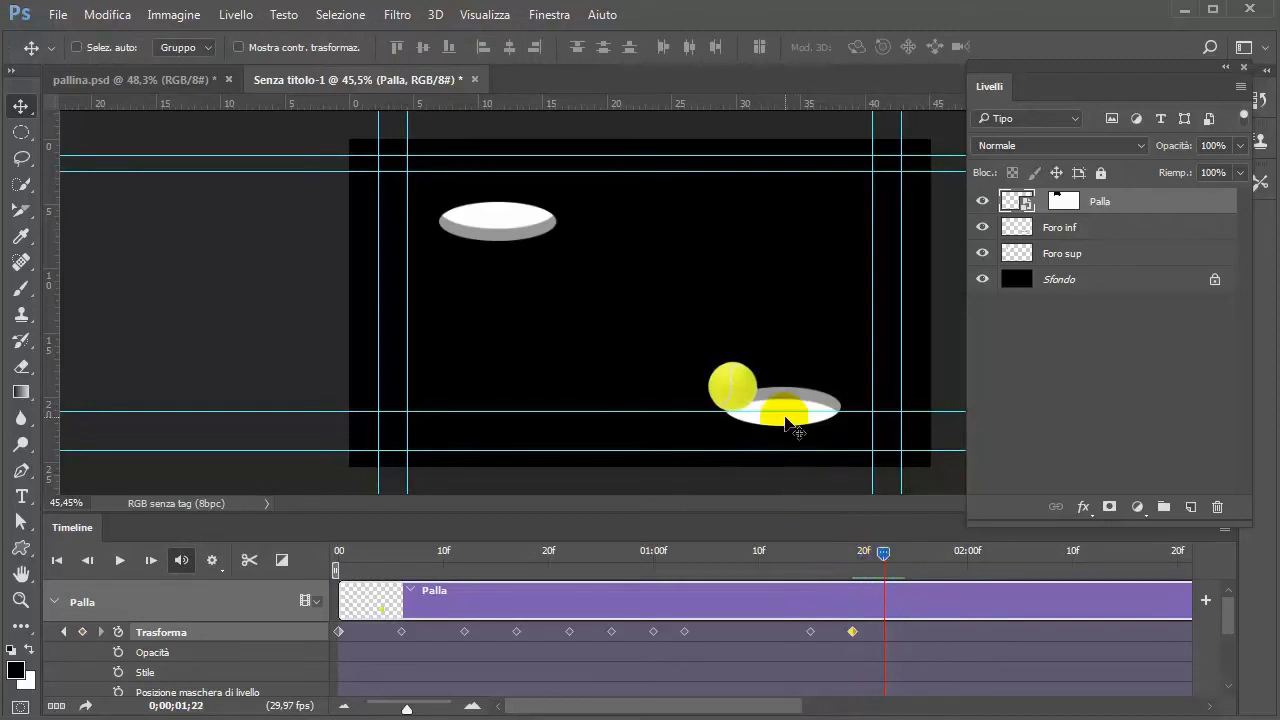
{"action": "key", "text": "ctrl"}
{"action": "key", "text": "ctrl+t"}
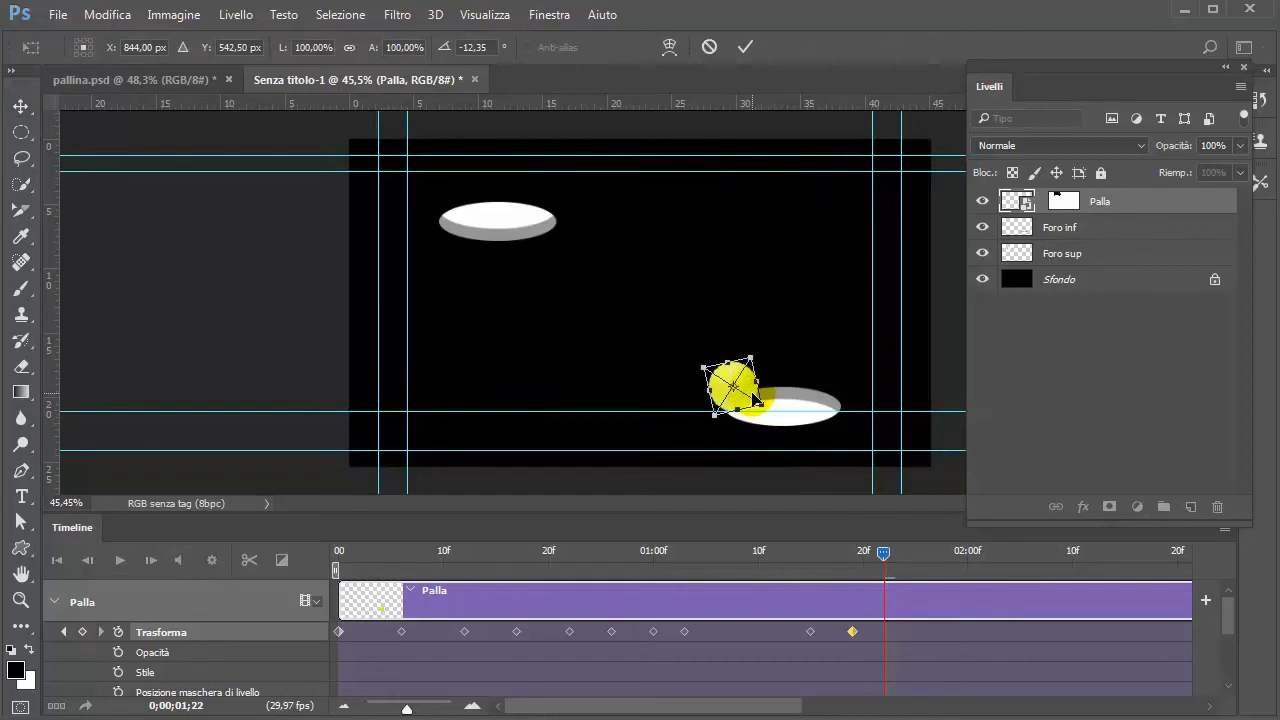
{"action": "left_click_drag", "start_coordinate": [759, 402], "coordinate": [779, 409]}
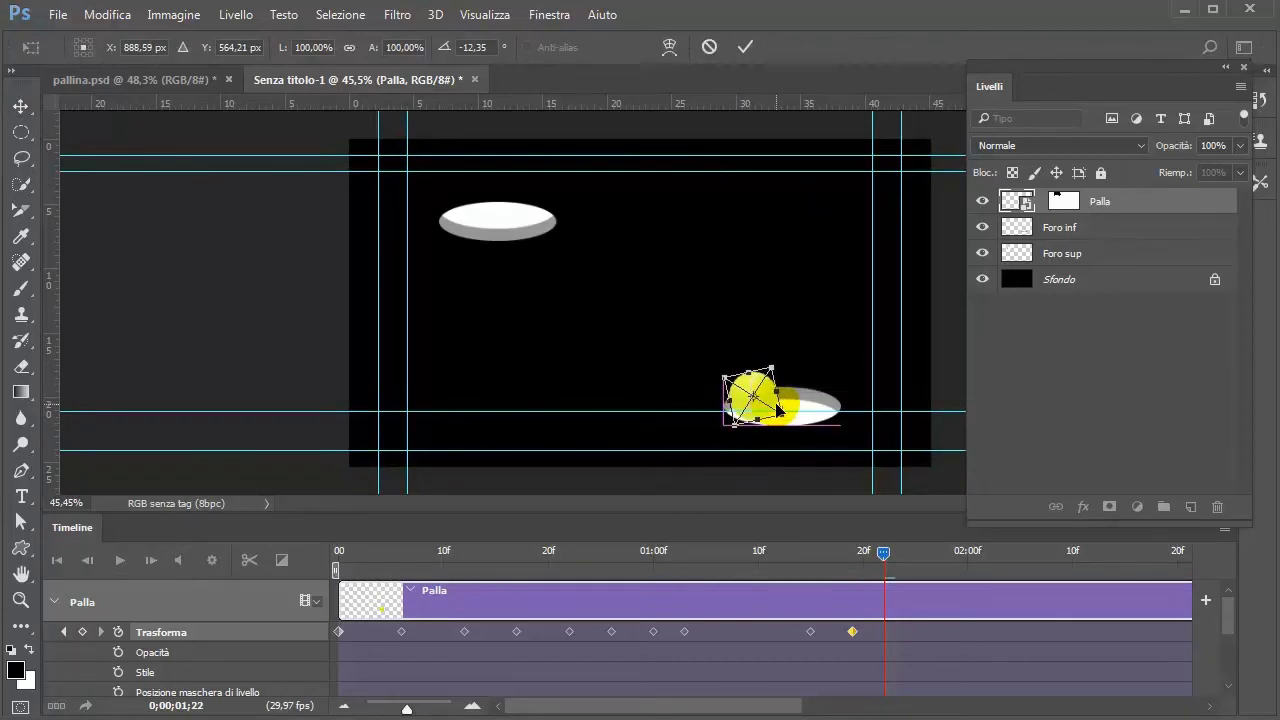
{"action": "left_click_drag", "start_coordinate": [780, 358], "coordinate": [802, 369]}
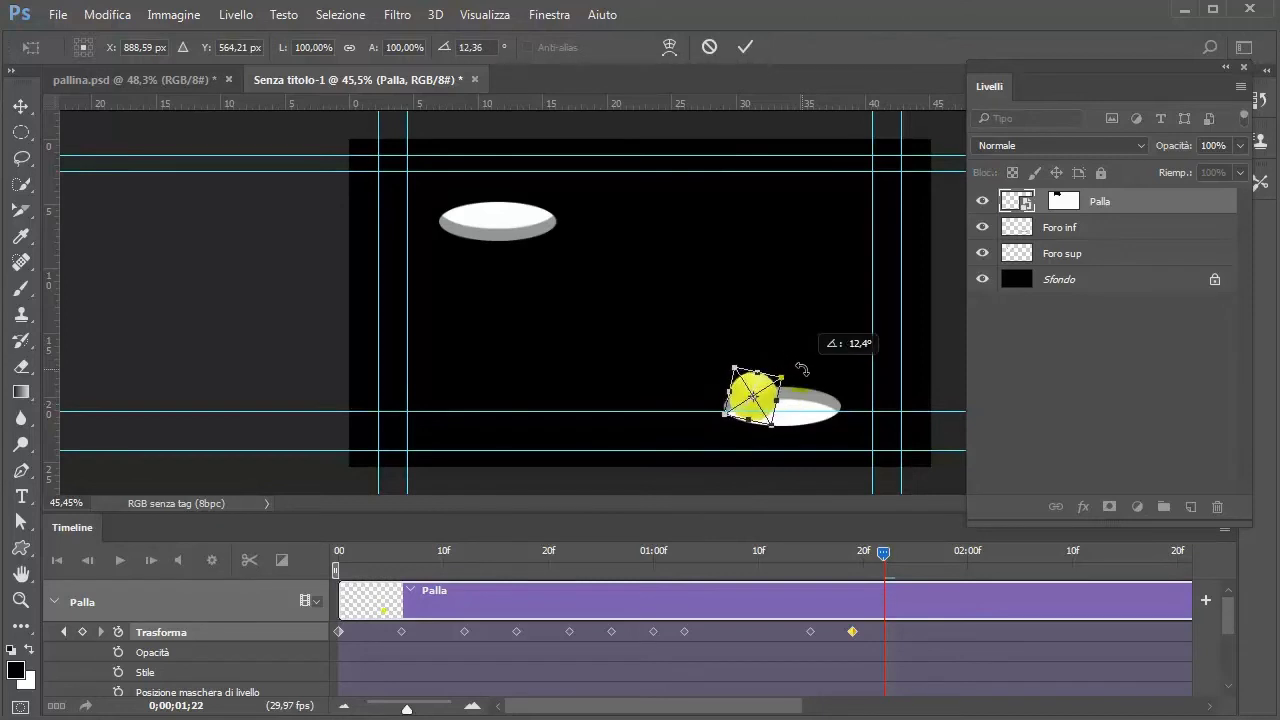
{"action": "key", "text": "Return"}
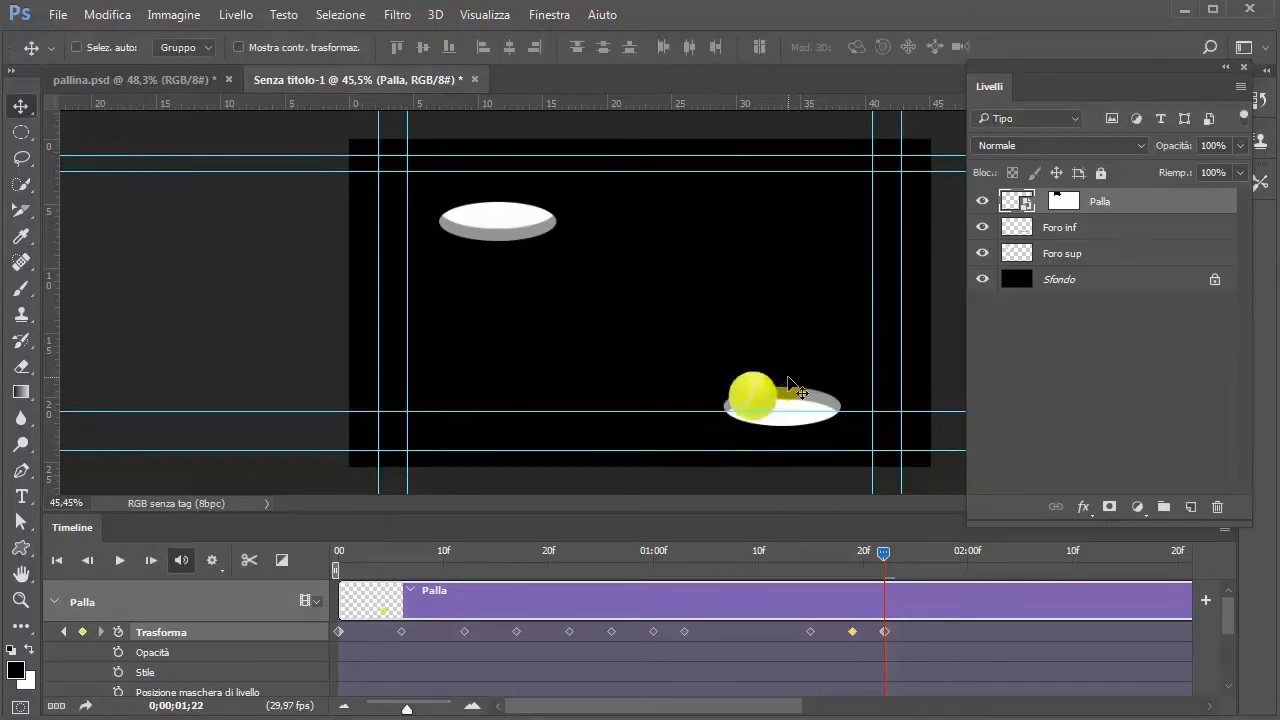
- At 1;25, settle the ball centred on the lower hole
{"action": "left_click_drag", "start_coordinate": [884, 561], "coordinate": [914, 561]}
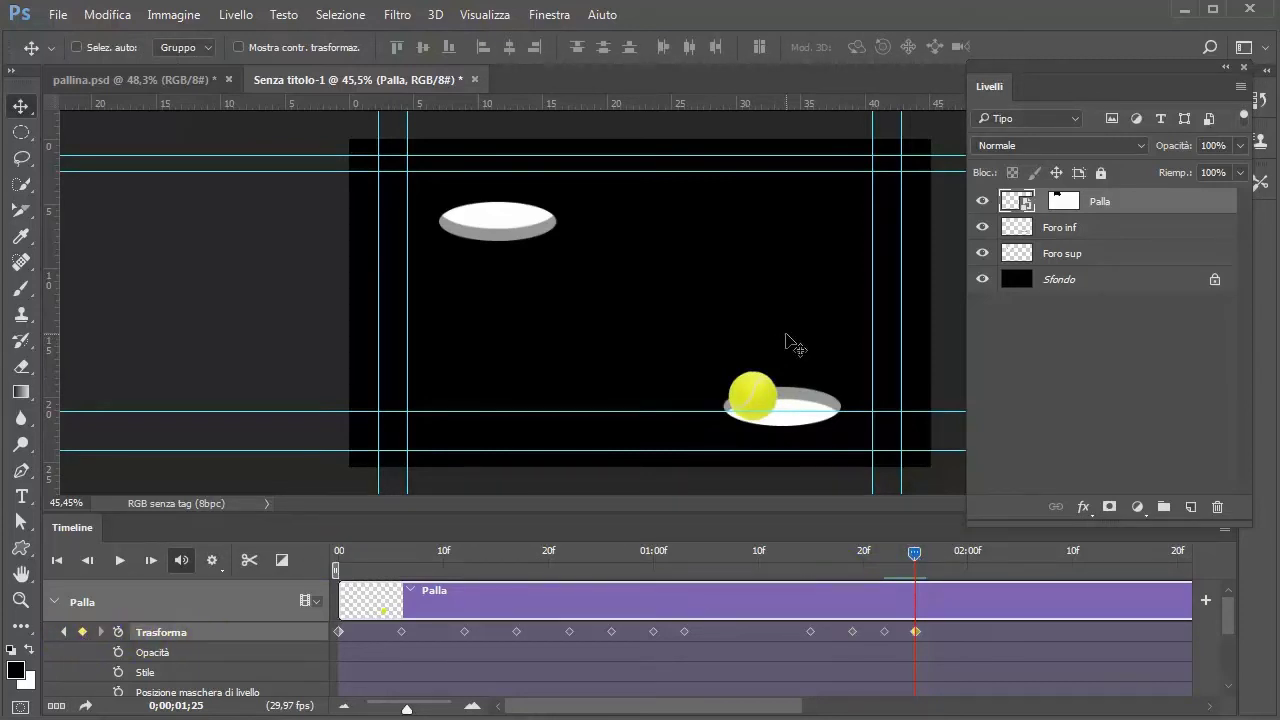
{"action": "left_click_drag", "start_coordinate": [763, 392], "coordinate": [784, 402]}
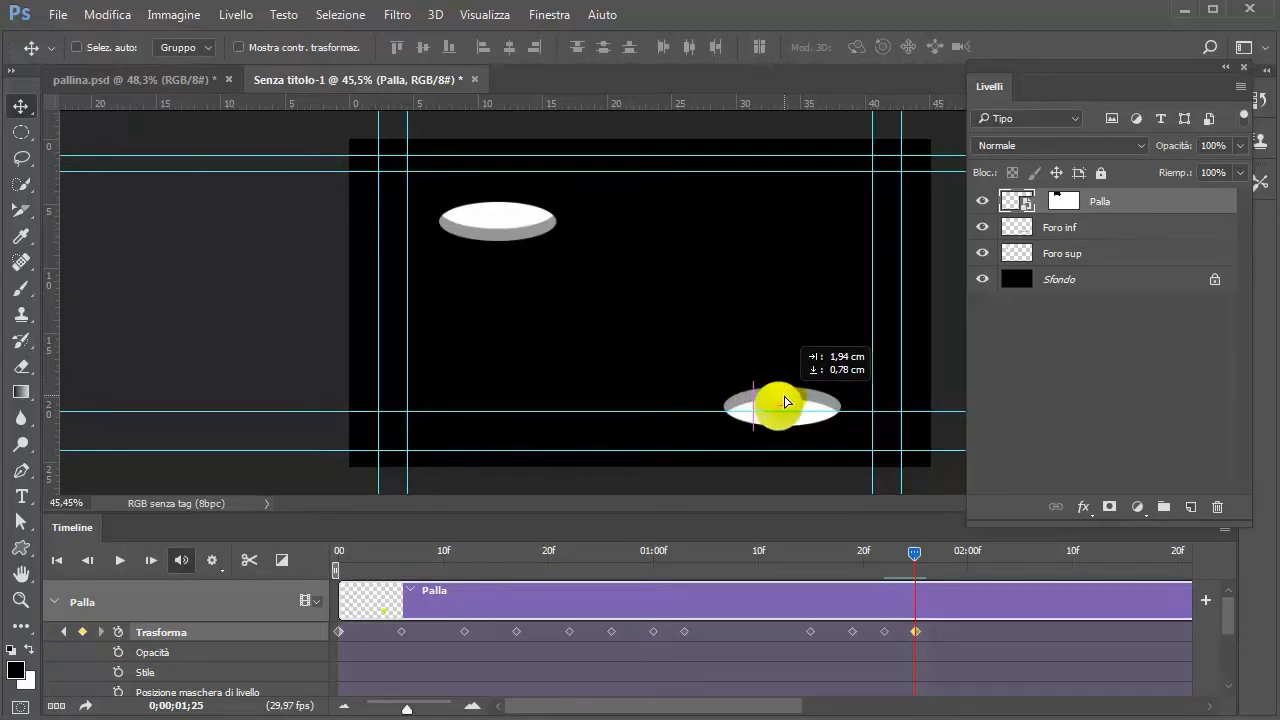
{"action": "left_click_drag", "start_coordinate": [784, 402], "coordinate": [788, 404]}
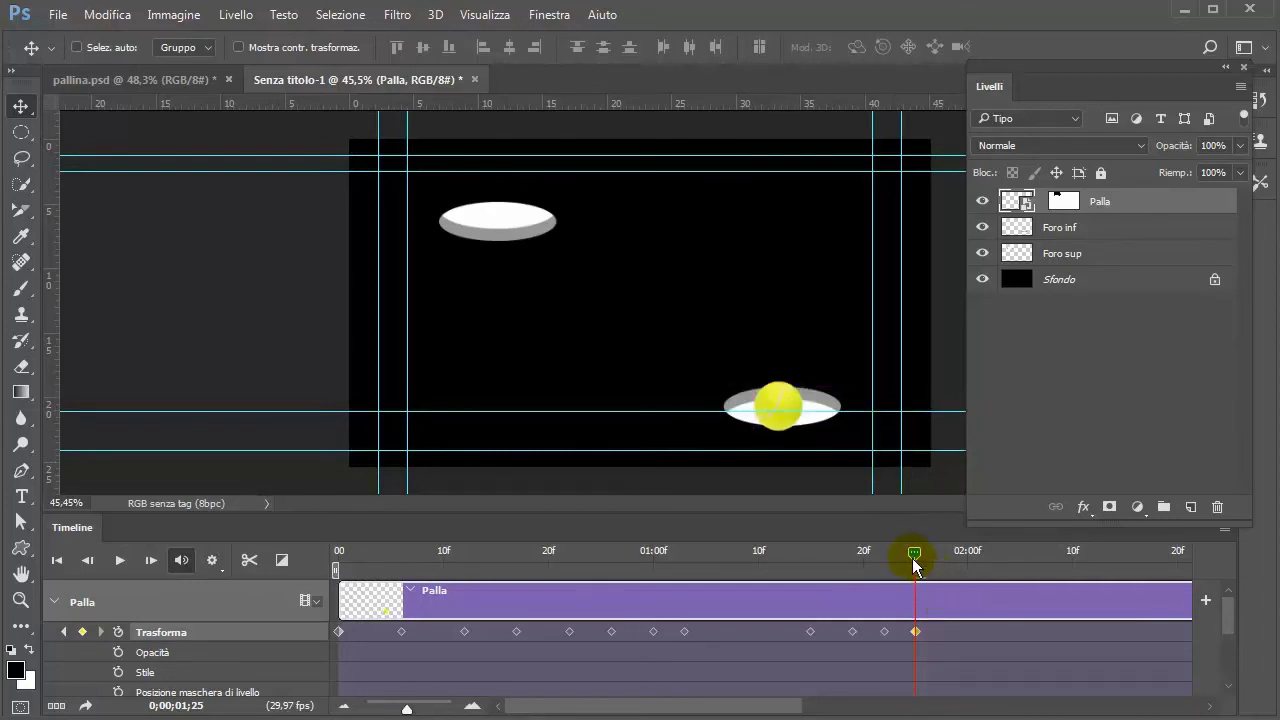
- Target the Palla layer mask, bring the lower hole into view, and pick the Pen tool
{"action": "left_click", "coordinate": [1063, 204]}
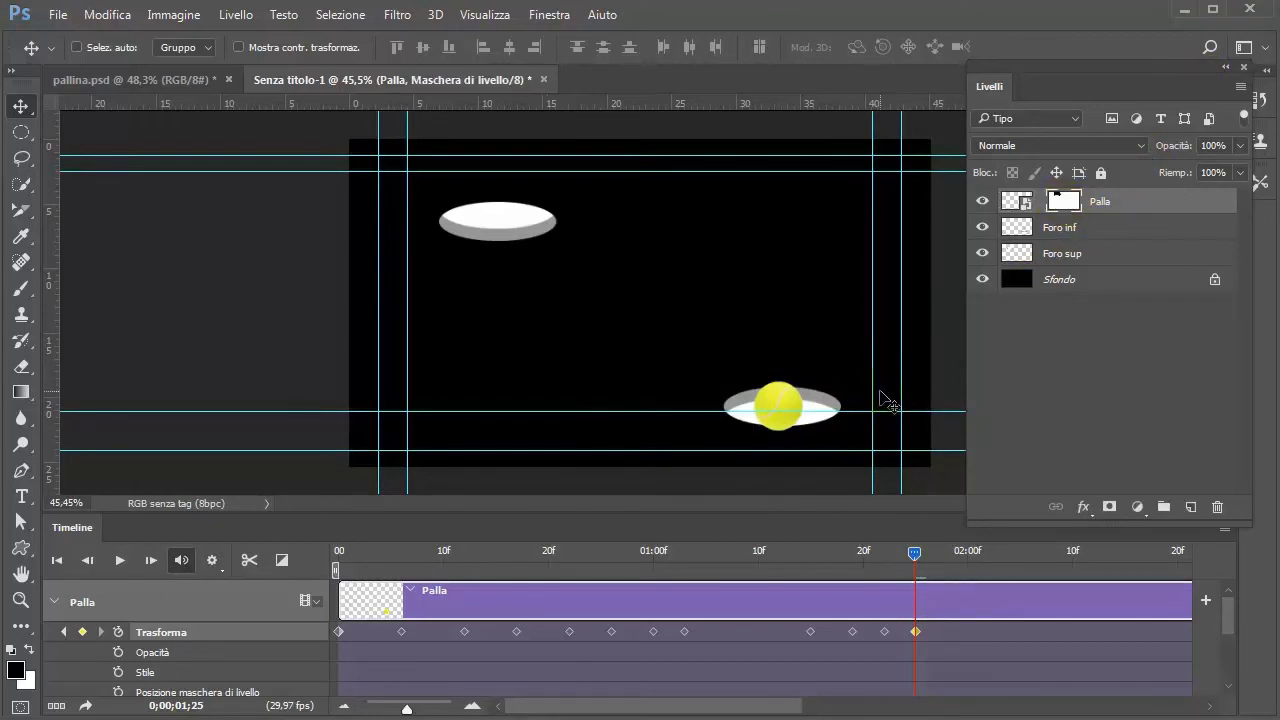
{"action": "scroll", "coordinate": [877, 410], "scroll_direction": "up", "scroll_amount": 1}
{"action": "scroll", "coordinate": [877, 410], "scroll_direction": "up", "scroll_amount": 2}
{"action": "scroll", "coordinate": [877, 410], "scroll_direction": "up", "scroll_amount": 2}
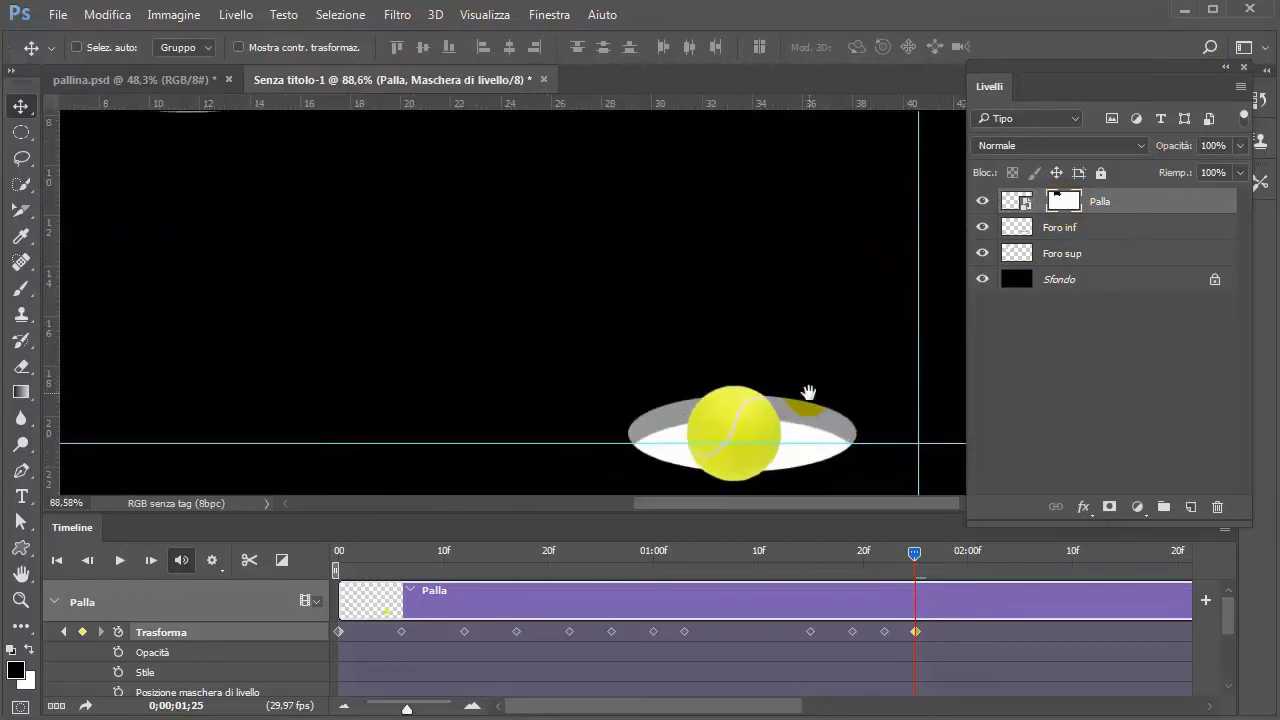
{"action": "left_click_drag", "start_coordinate": [809, 394], "coordinate": [754, 297]}
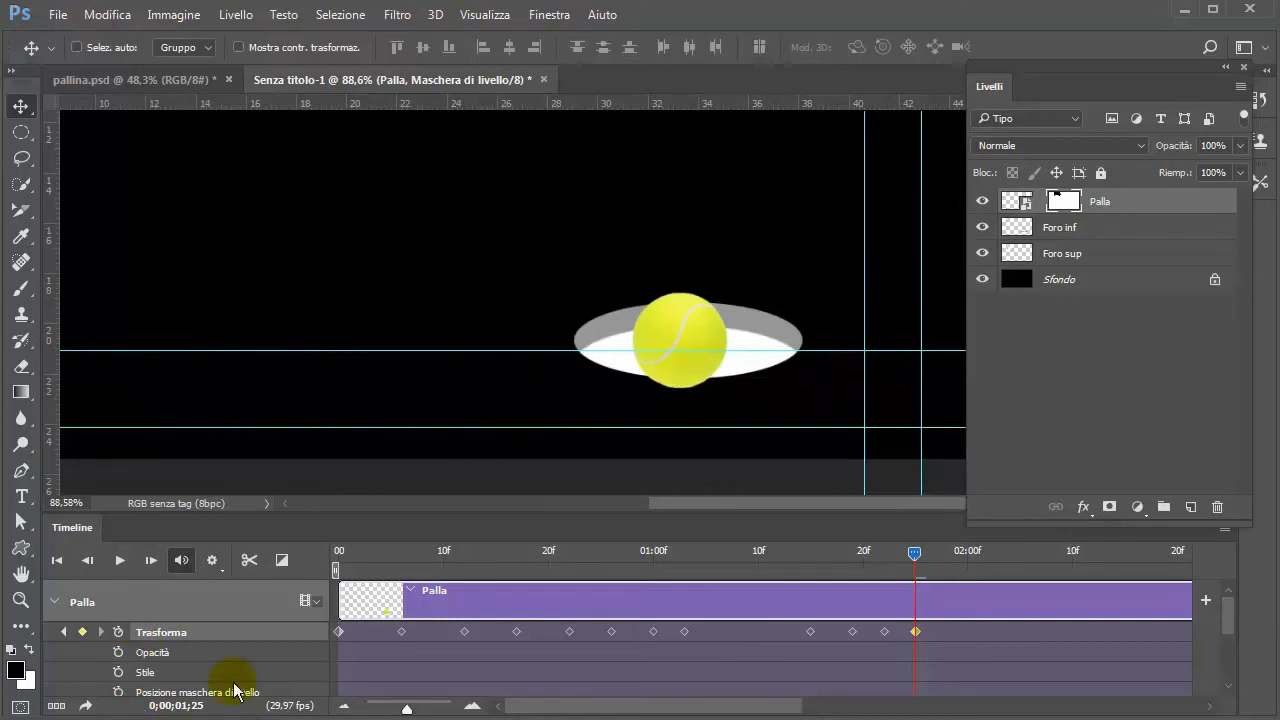
{"action": "left_click", "coordinate": [24, 472]}
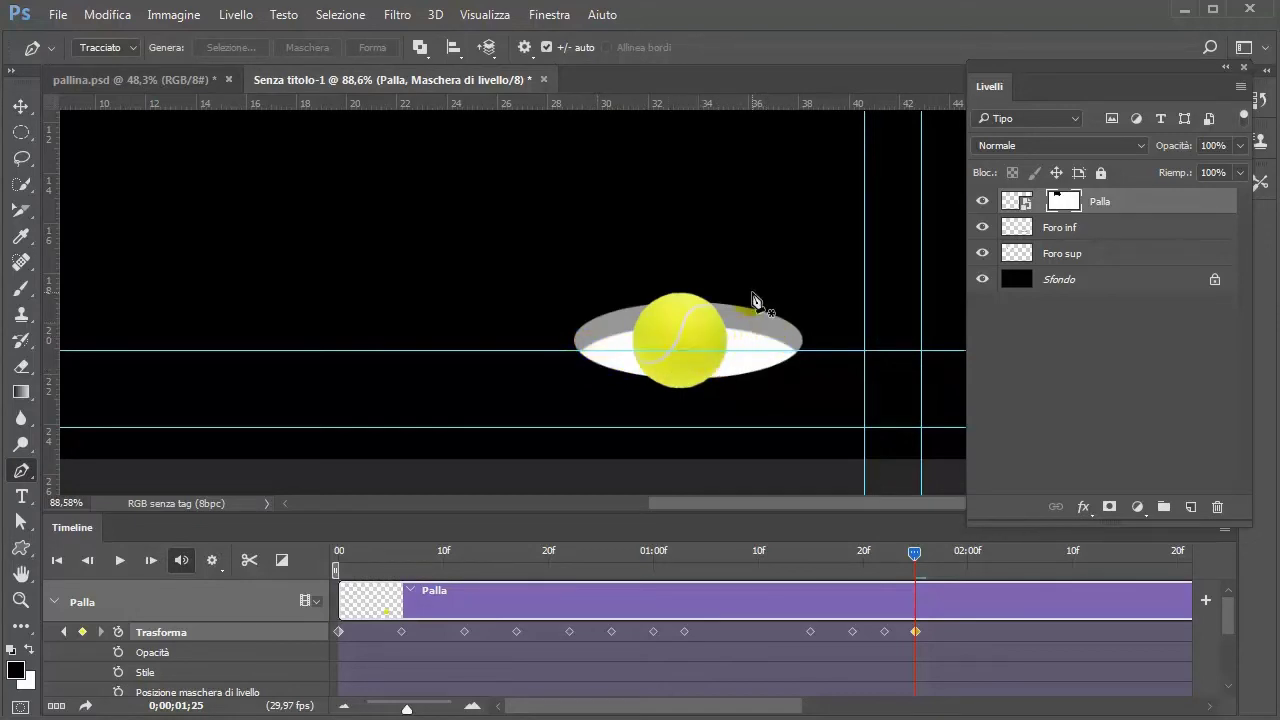
{"action": "left_click", "coordinate": [903, 553]}
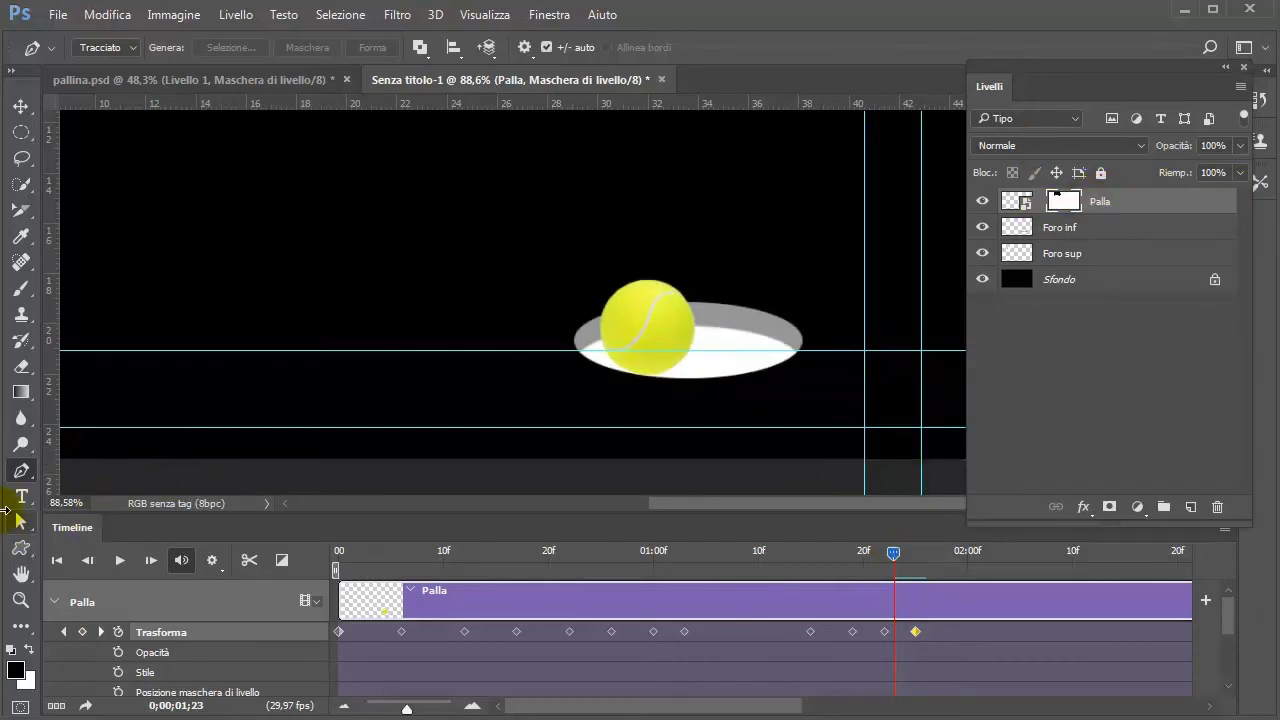
- Draw a closed path along and below the lower hole's front rim and convert it to a selection
{"action": "left_click", "coordinate": [597, 363]}
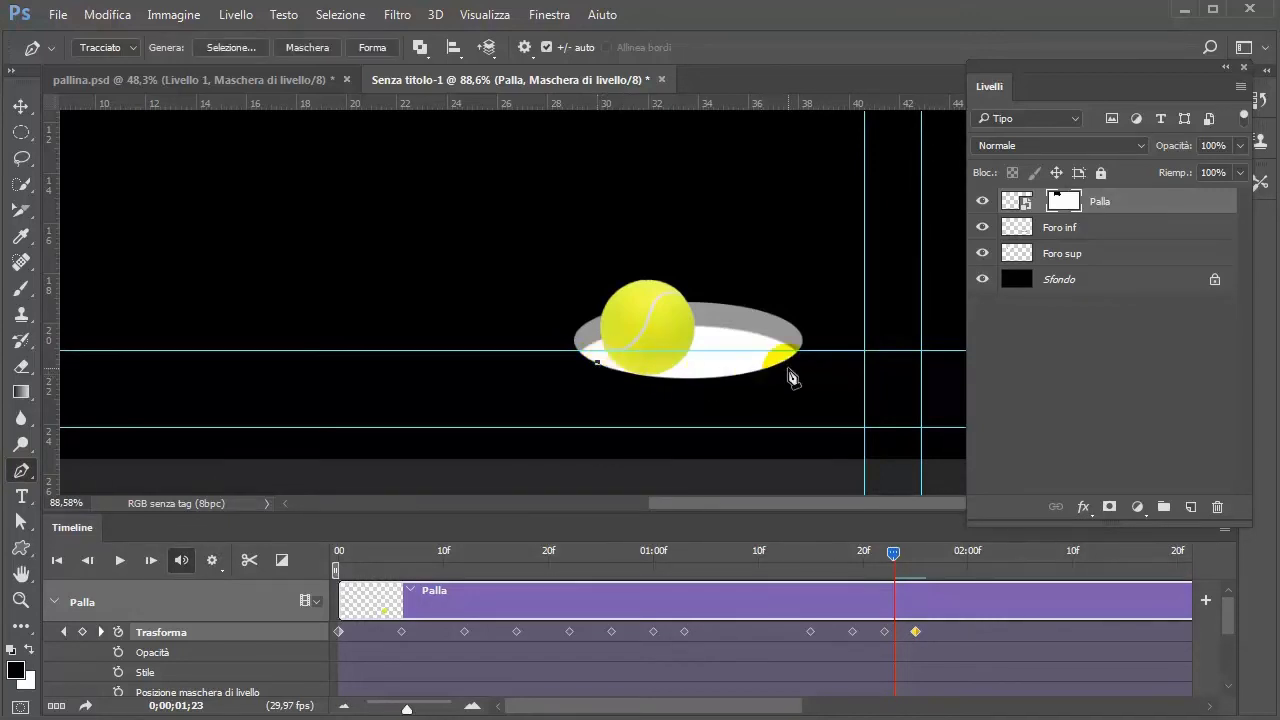
{"action": "mouse_move", "coordinate": [781, 362]}
{"action": "left_mouse_down"}
{"action": "mouse_move", "coordinate": [888, 330]}
{"action": "mouse_move", "coordinate": [876, 331]}
{"action": "left_mouse_up"}
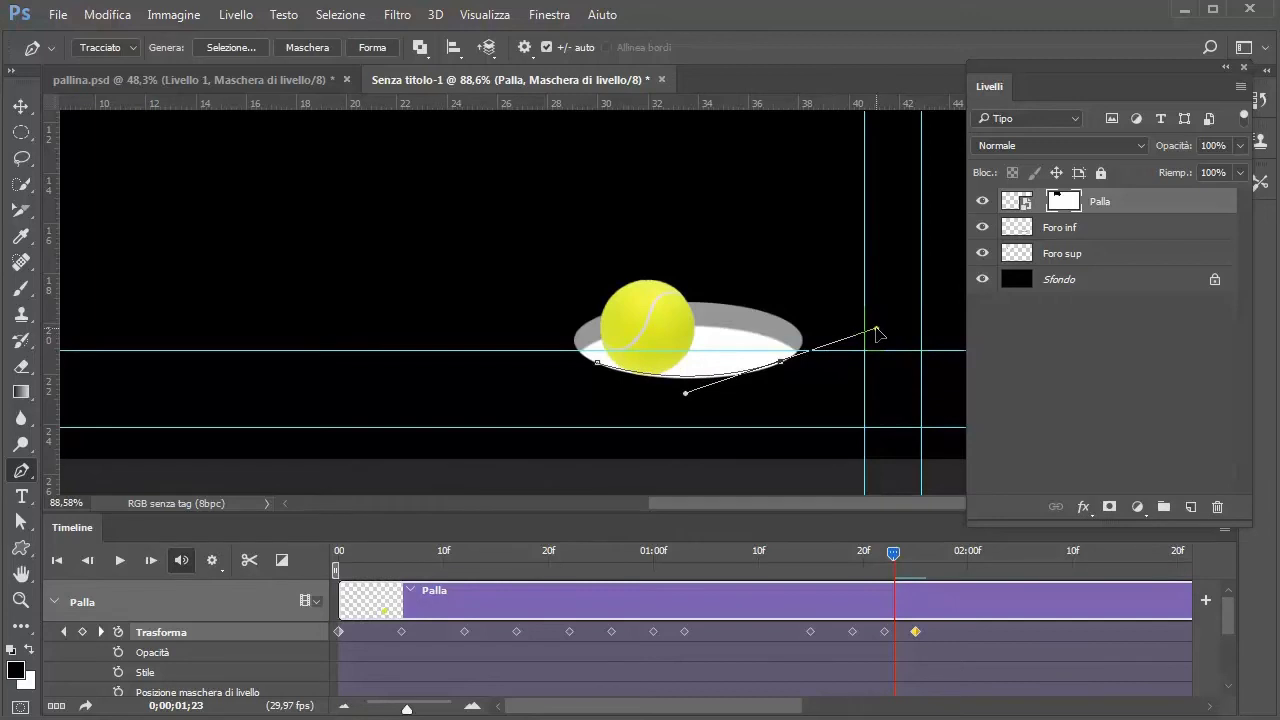
{"action": "left_click", "coordinate": [847, 450]}
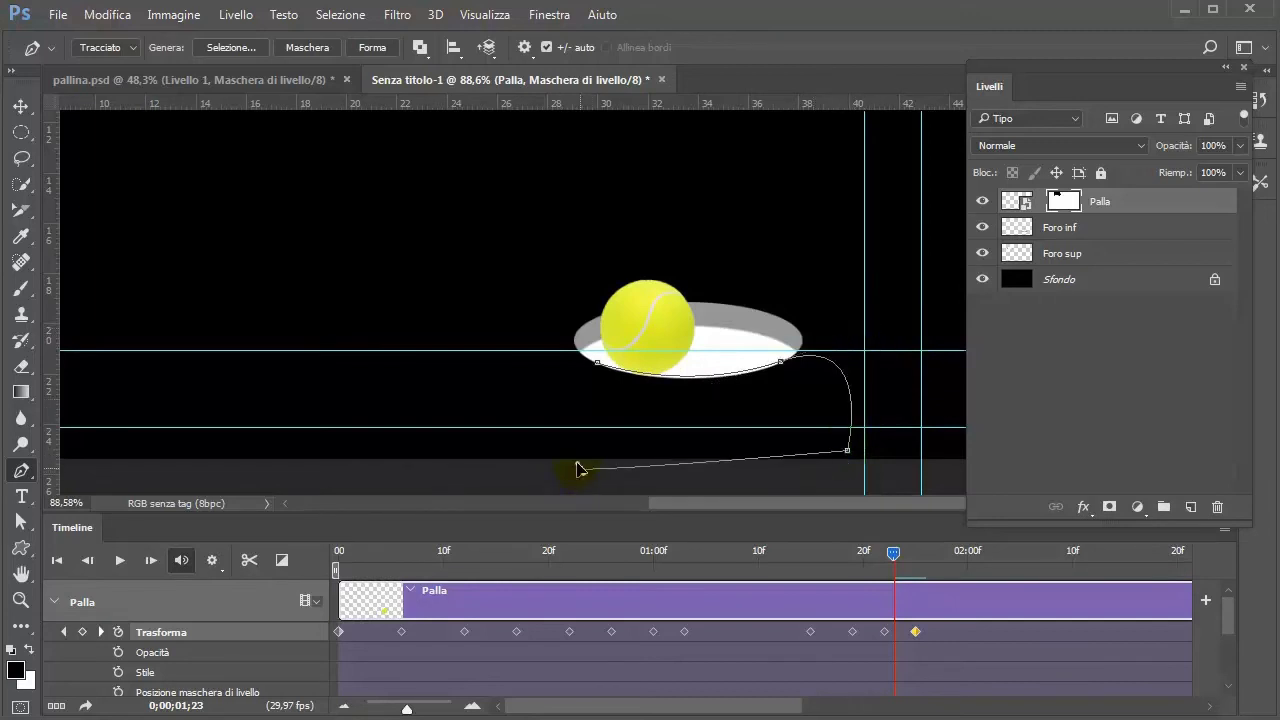
{"action": "left_click", "coordinate": [579, 468]}
{"action": "left_click", "coordinate": [598, 363]}
{"action": "right_click", "coordinate": [664, 413]}
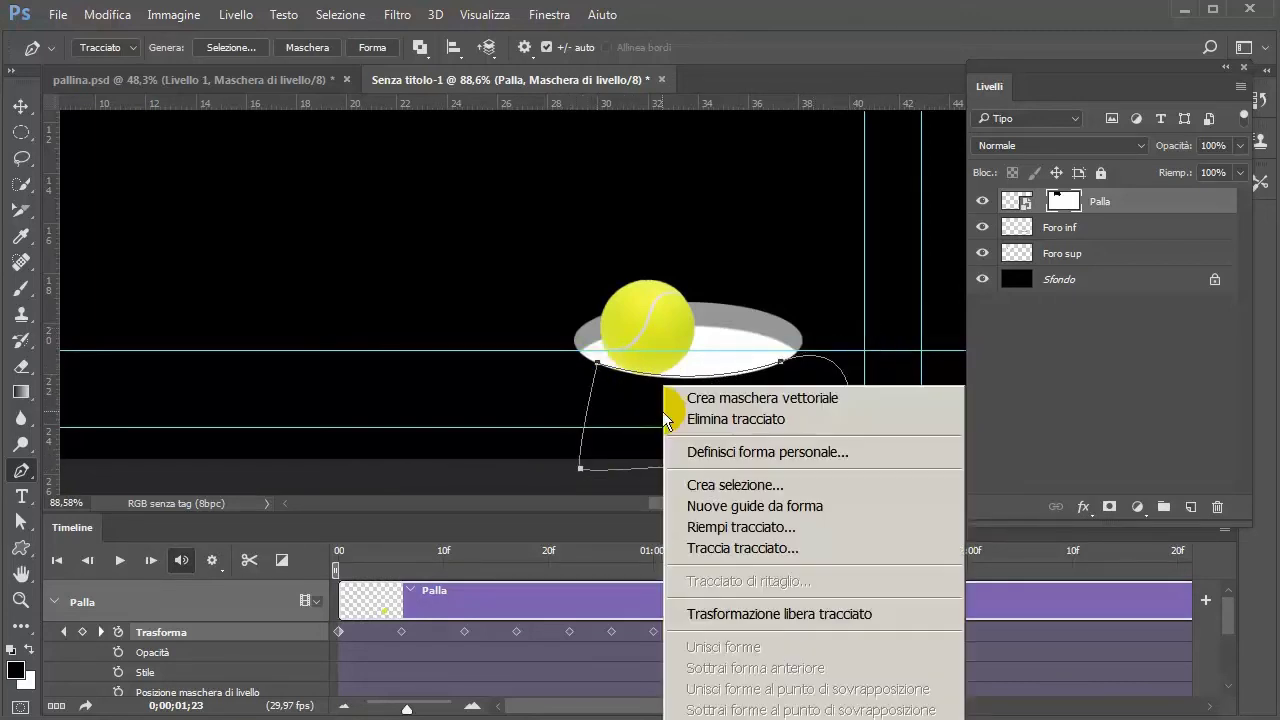
{"action": "left_click", "coordinate": [745, 485]}
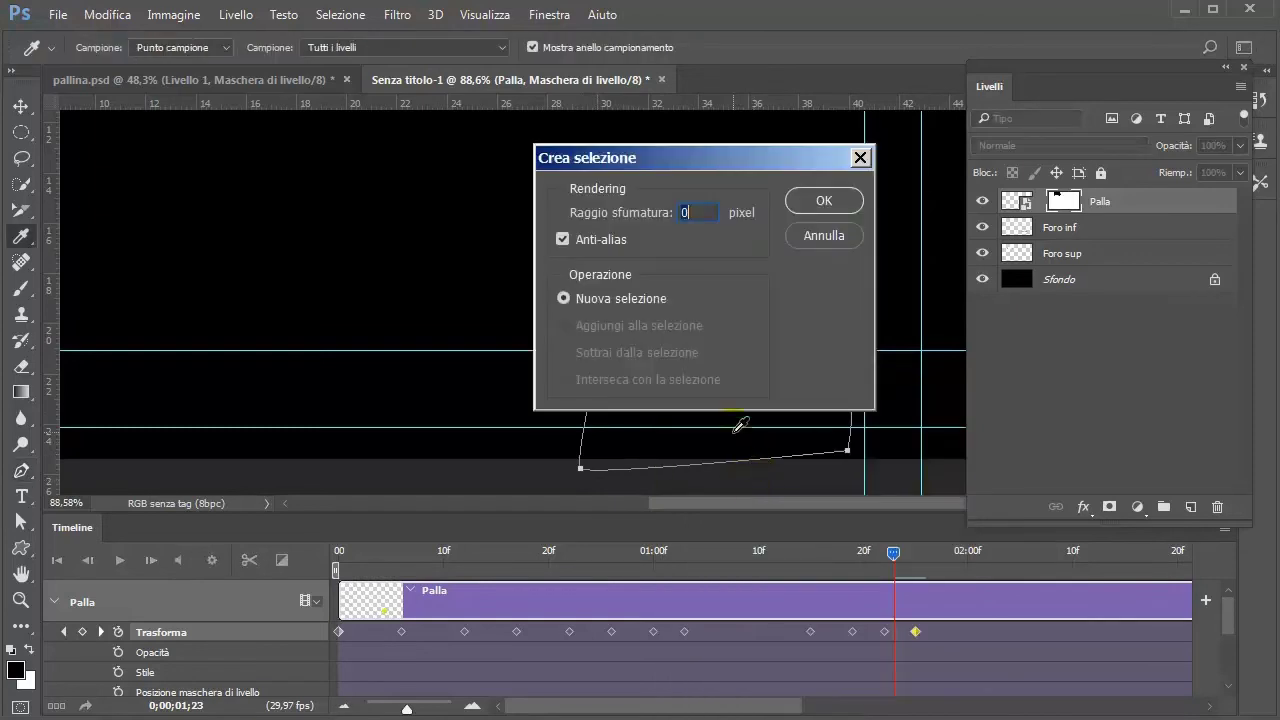
{"action": "left_click", "coordinate": [801, 207]}
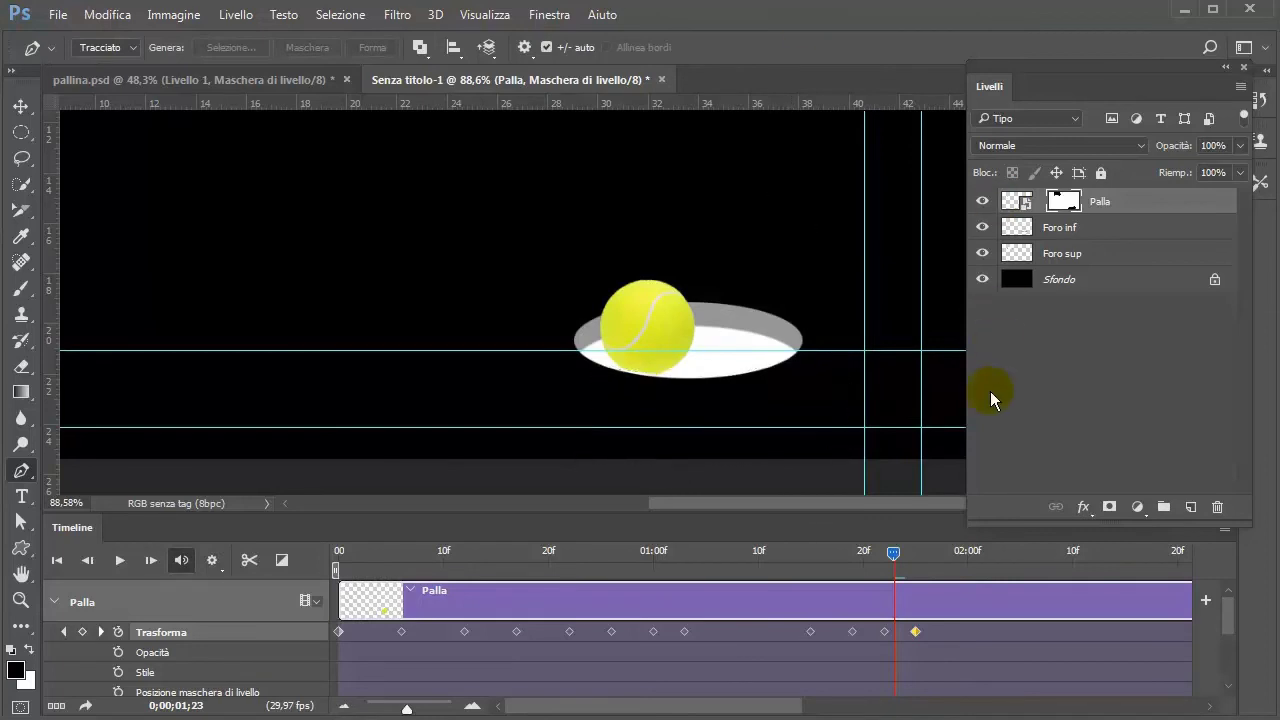
- At frame 01;28, nudge the ball down and adjust Palla's mask to hide its lower part
{"action": "left_click_drag", "start_coordinate": [895, 560], "coordinate": [918, 568]}
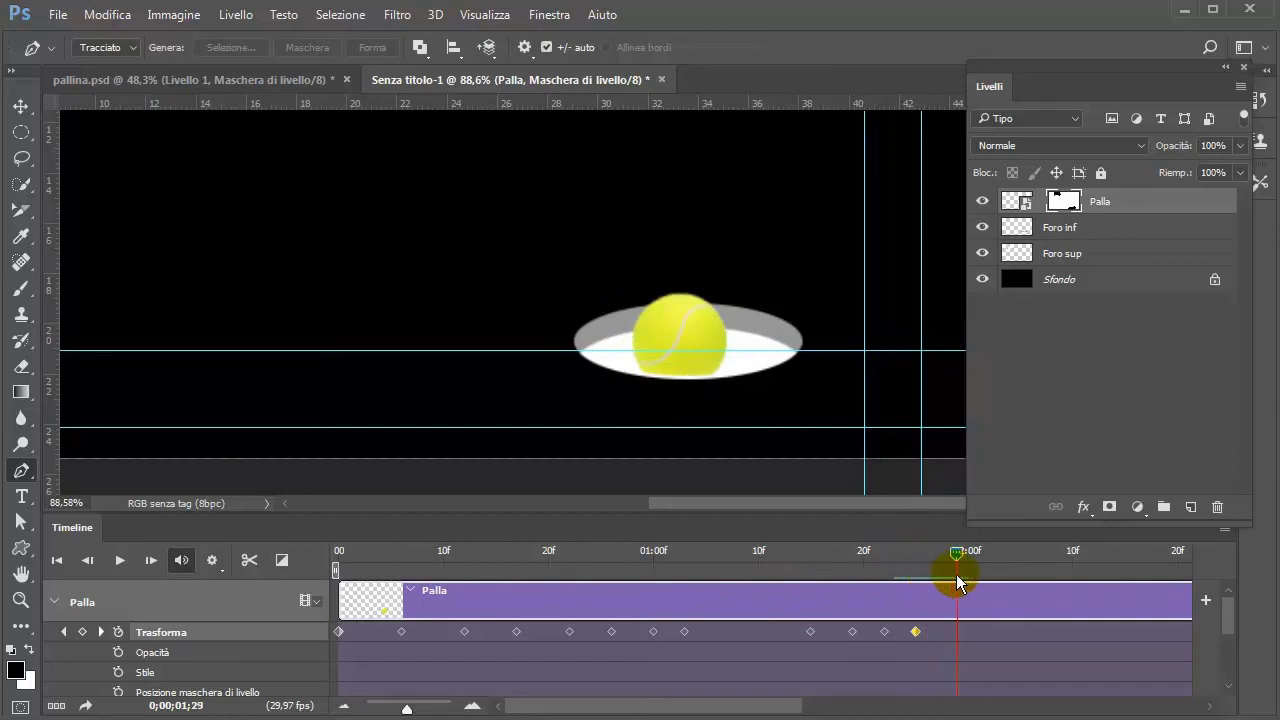
{"action": "left_click_drag", "start_coordinate": [954, 573], "coordinate": [946, 573]}
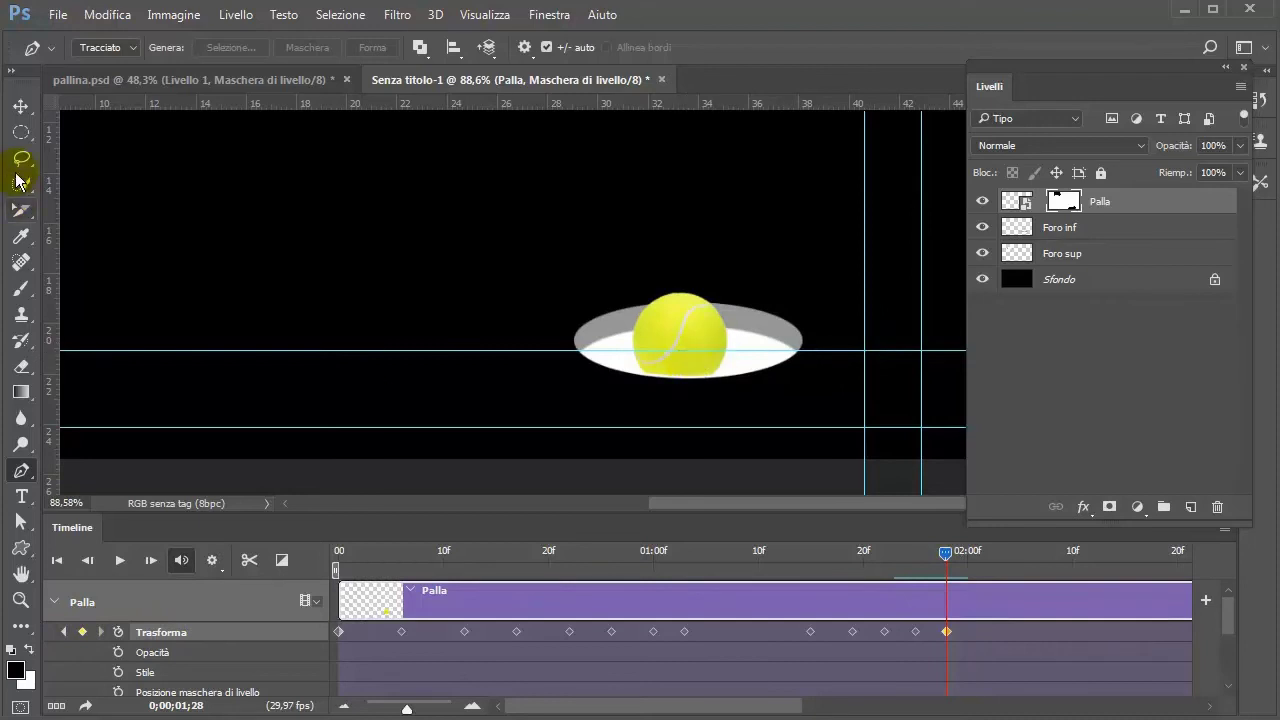
{"action": "left_click", "coordinate": [20, 105]}
{"action": "left_click_drag", "start_coordinate": [670, 337], "coordinate": [680, 347]}
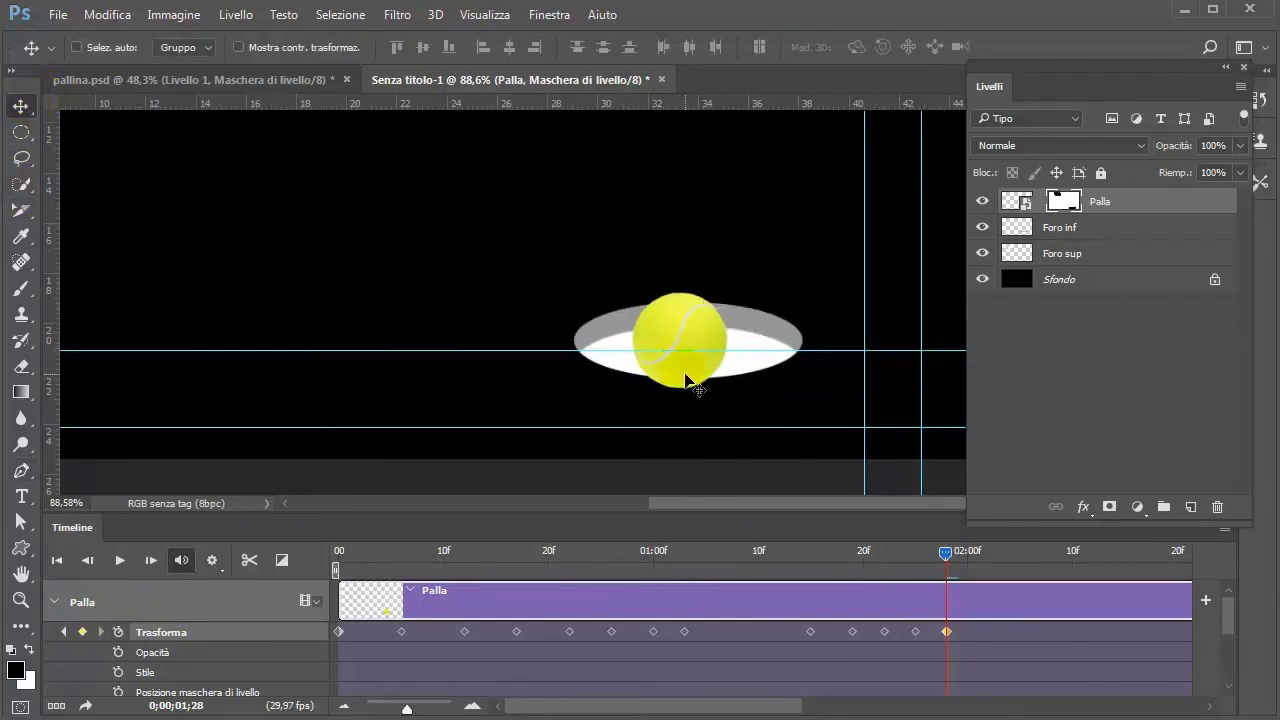
{"action": "left_click_drag", "start_coordinate": [1064, 201], "coordinate": [1066, 222]}
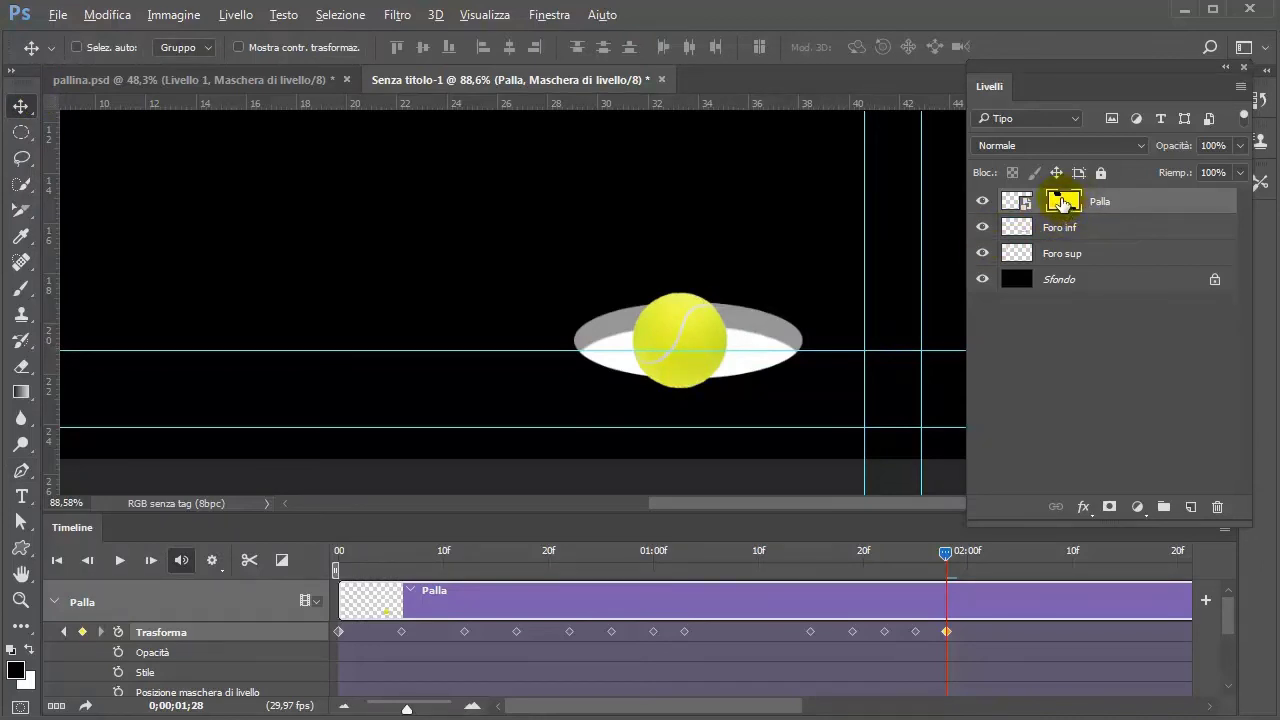
{"action": "left_click_drag", "start_coordinate": [1062, 203], "coordinate": [1072, 205]}
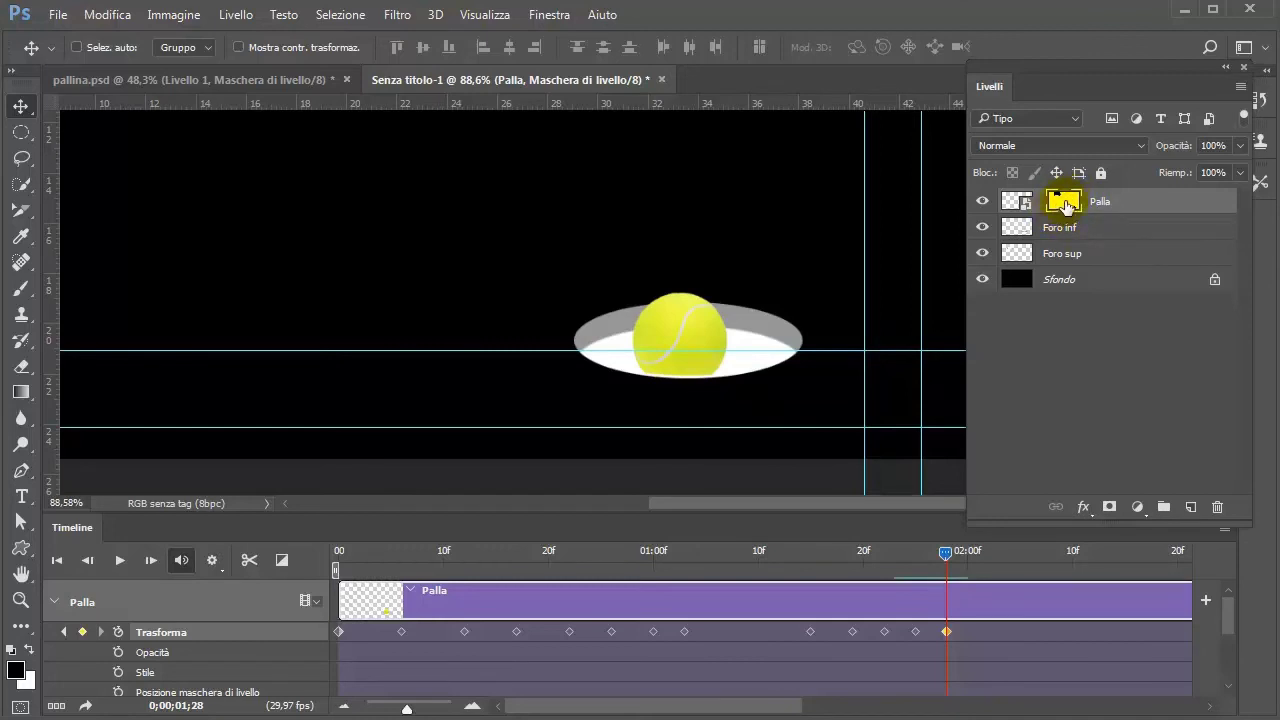
- Move the ball fully down into the lower hole near 2 seconds and scrub to check
{"action": "left_click", "coordinate": [1012, 205]}
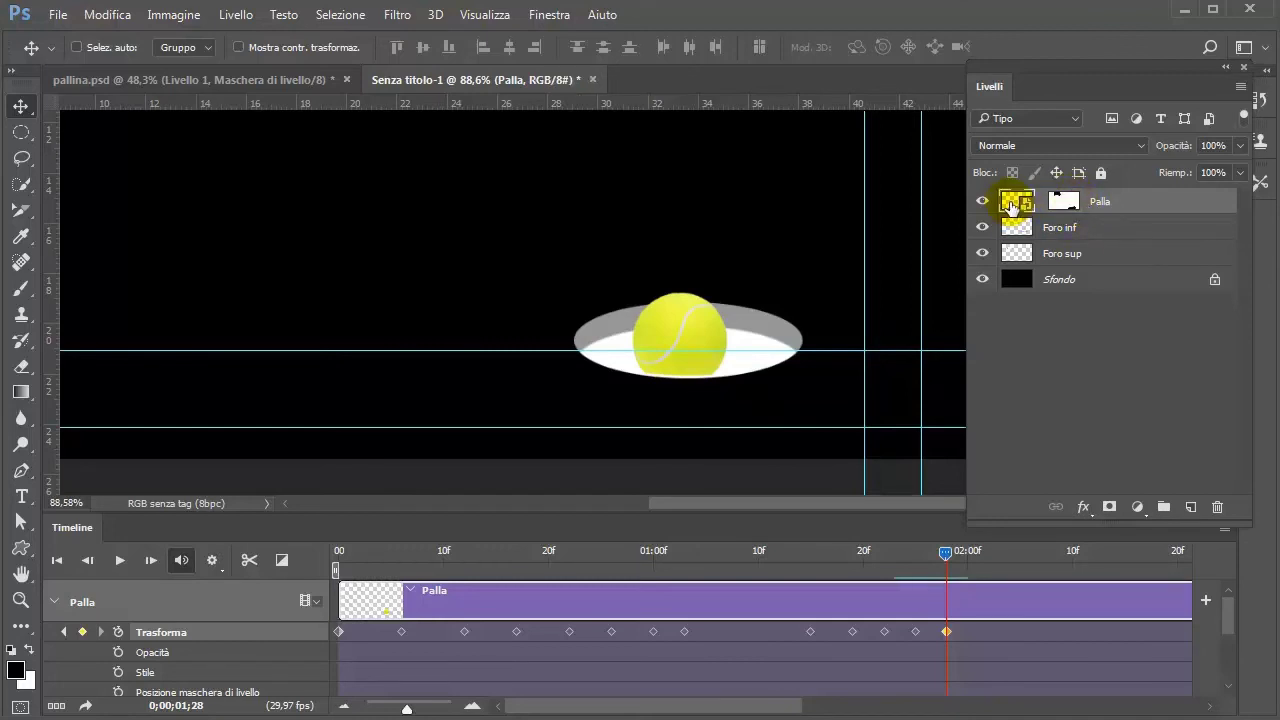
{"action": "left_click_drag", "start_coordinate": [679, 338], "coordinate": [685, 427]}
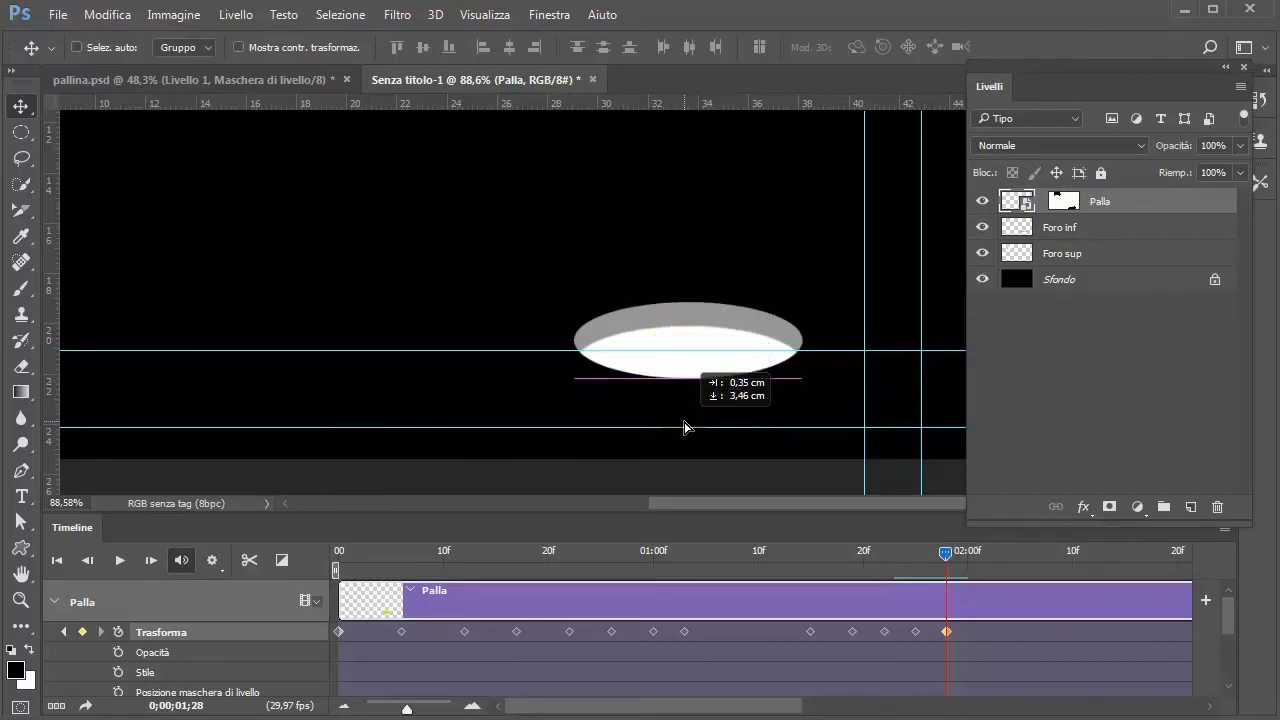
{"action": "left_click_drag", "start_coordinate": [685, 427], "coordinate": [688, 420]}
{"action": "left_click", "coordinate": [800, 580]}
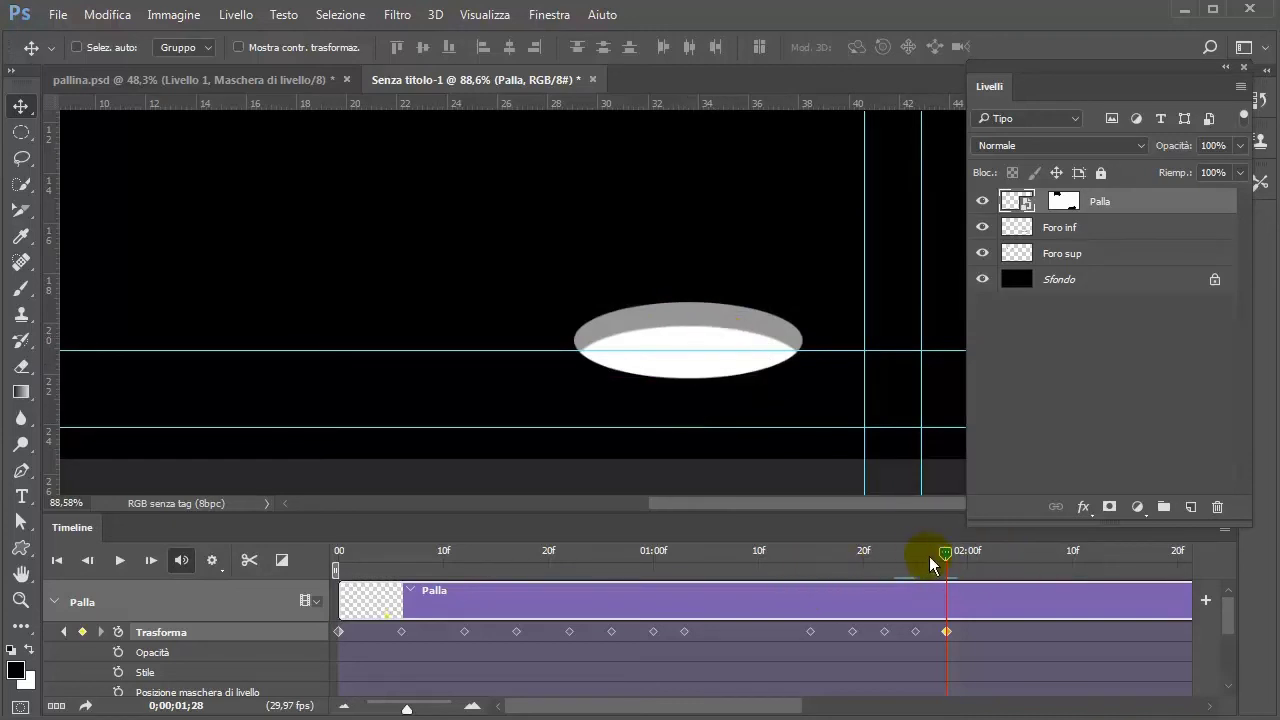
{"action": "mouse_move", "coordinate": [943, 560]}
{"action": "left_mouse_down"}
{"action": "mouse_move", "coordinate": [766, 564]}
{"action": "mouse_move", "coordinate": [971, 589]}
{"action": "mouse_move", "coordinate": [323, 591]}
{"action": "left_mouse_up"}
- Play the animation, then pull the work-area end from 5 seconds back to about 2 seconds
{"action": "scroll", "coordinate": [530, 345], "scroll_direction": "down", "scroll_amount": 2}
{"action": "scroll", "coordinate": [523, 321], "scroll_direction": "up", "scroll_amount": 2}
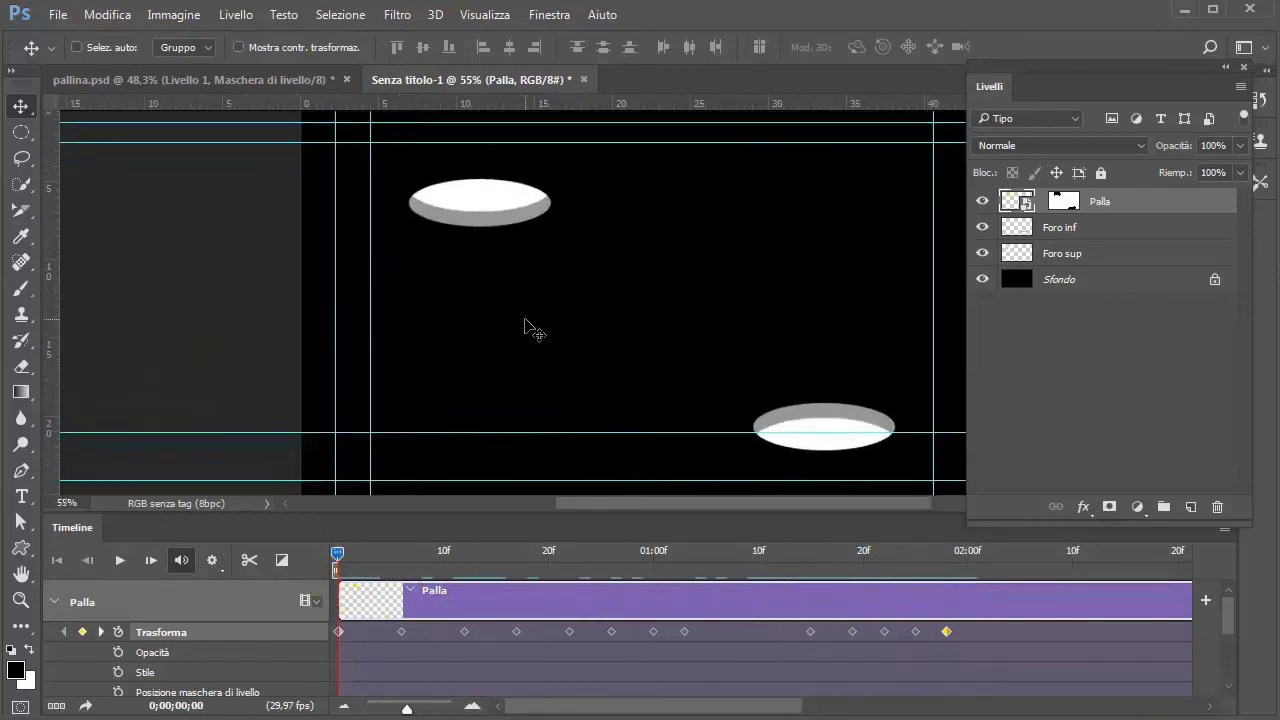
{"action": "left_click", "coordinate": [121, 562]}
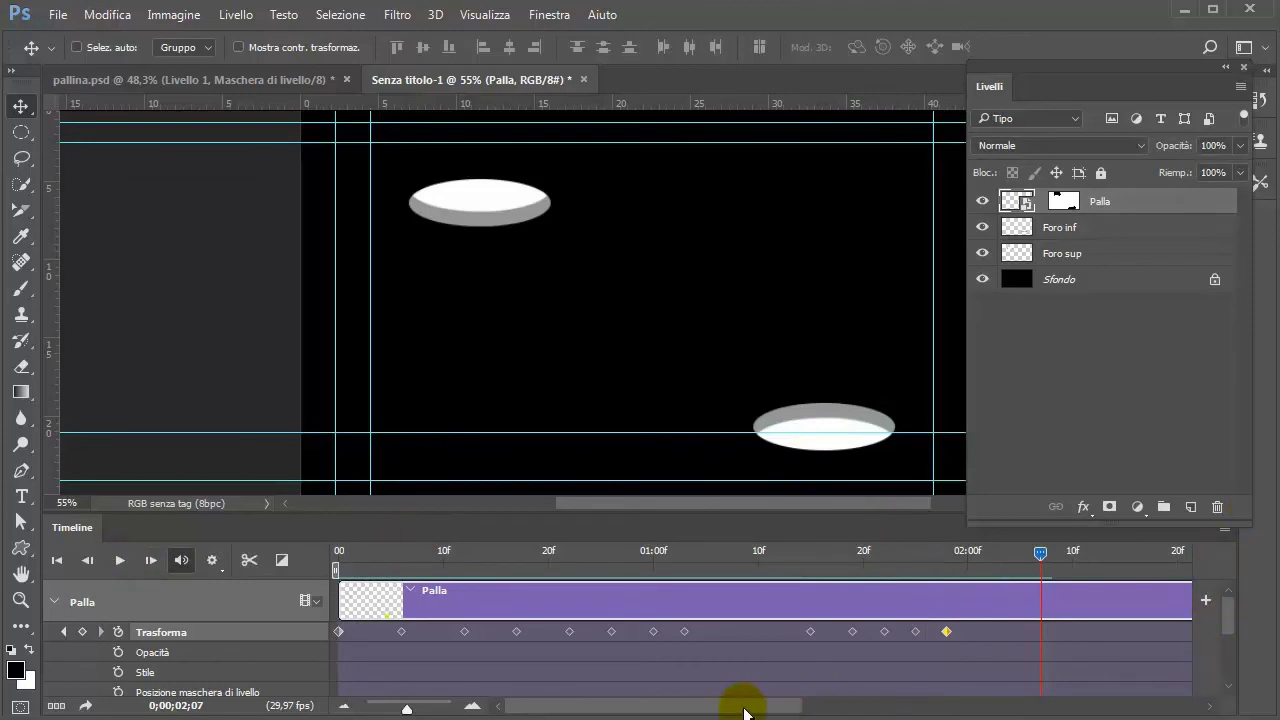
{"action": "left_click_drag", "start_coordinate": [742, 712], "coordinate": [1022, 712]}
{"action": "left_click", "coordinate": [1110, 570]}
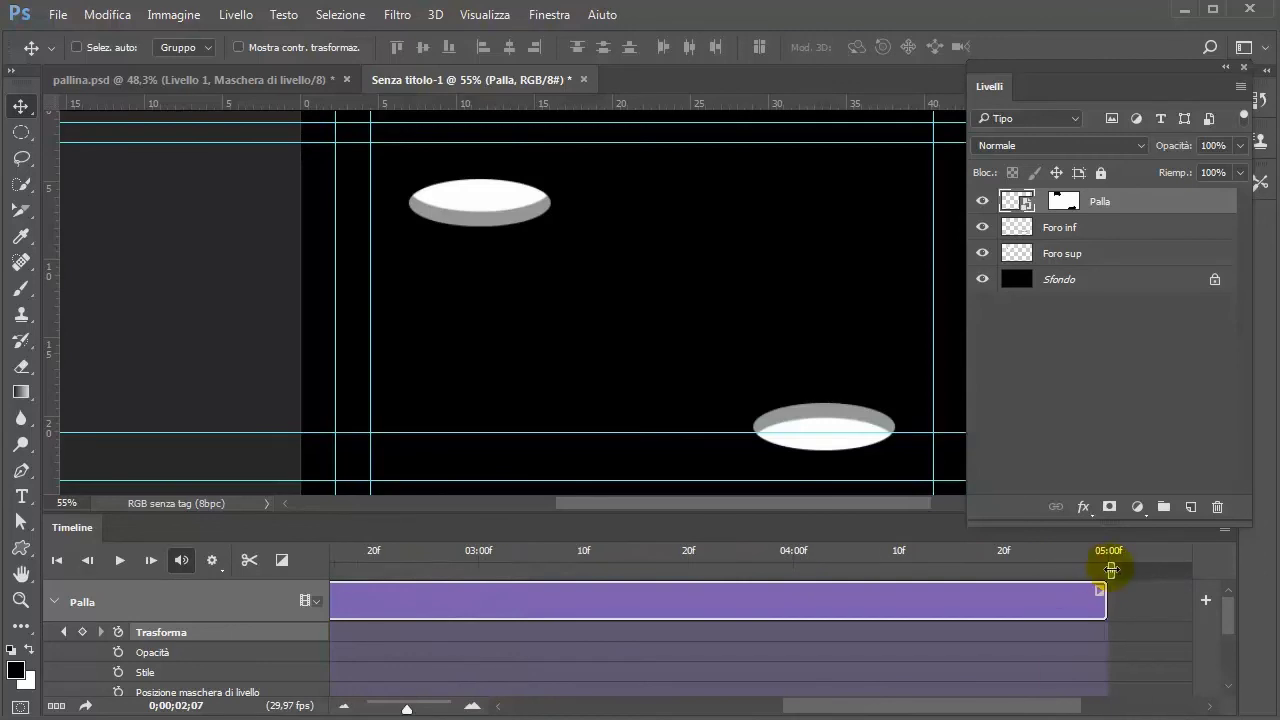
{"action": "left_click_drag", "start_coordinate": [1110, 570], "coordinate": [500, 570]}
{"action": "left_click_drag", "start_coordinate": [900, 707], "coordinate": [694, 707]}
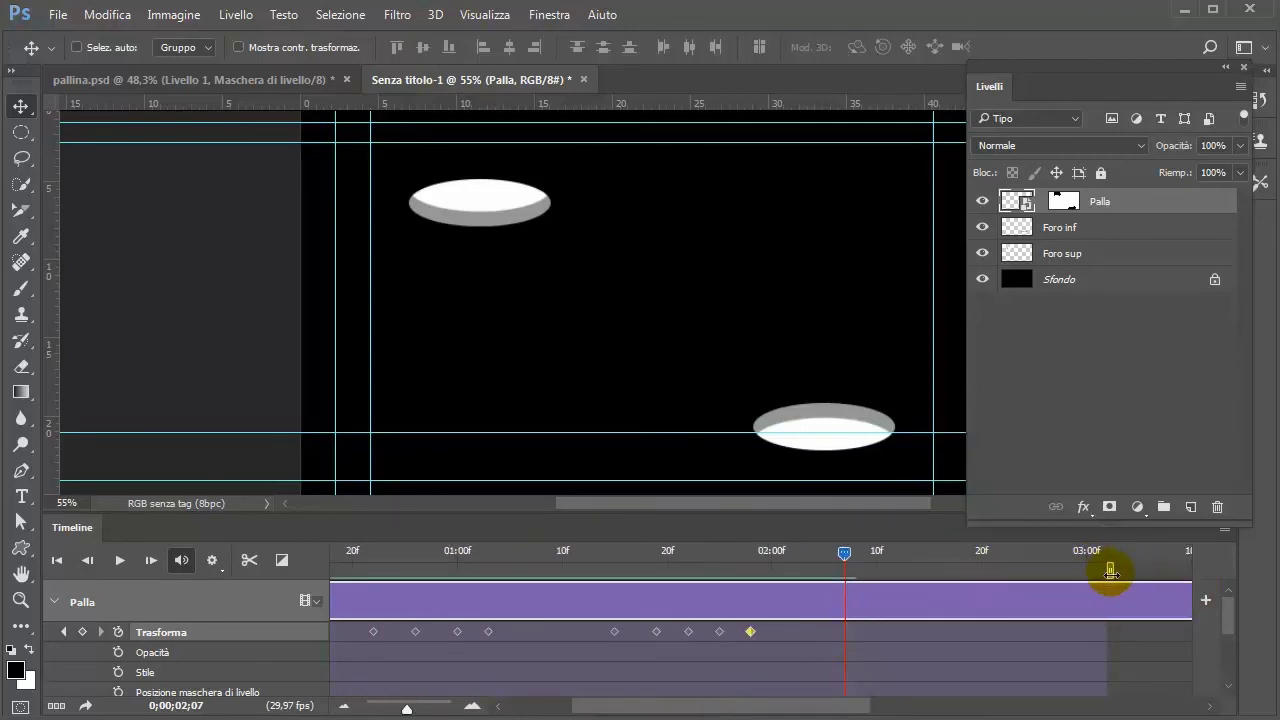
{"action": "left_click_drag", "start_coordinate": [1110, 570], "coordinate": [760, 568]}
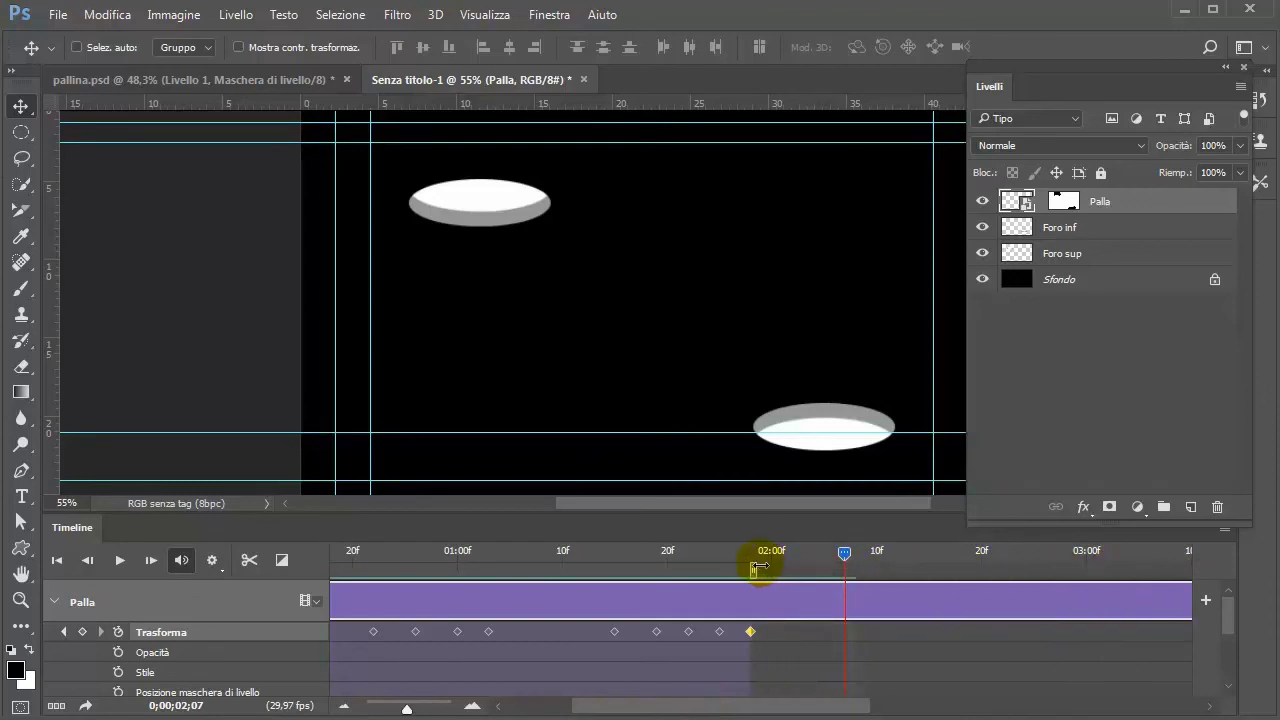
- Preview the bounce from the first frame and check the playback options
{"action": "key", "text": "Home"}
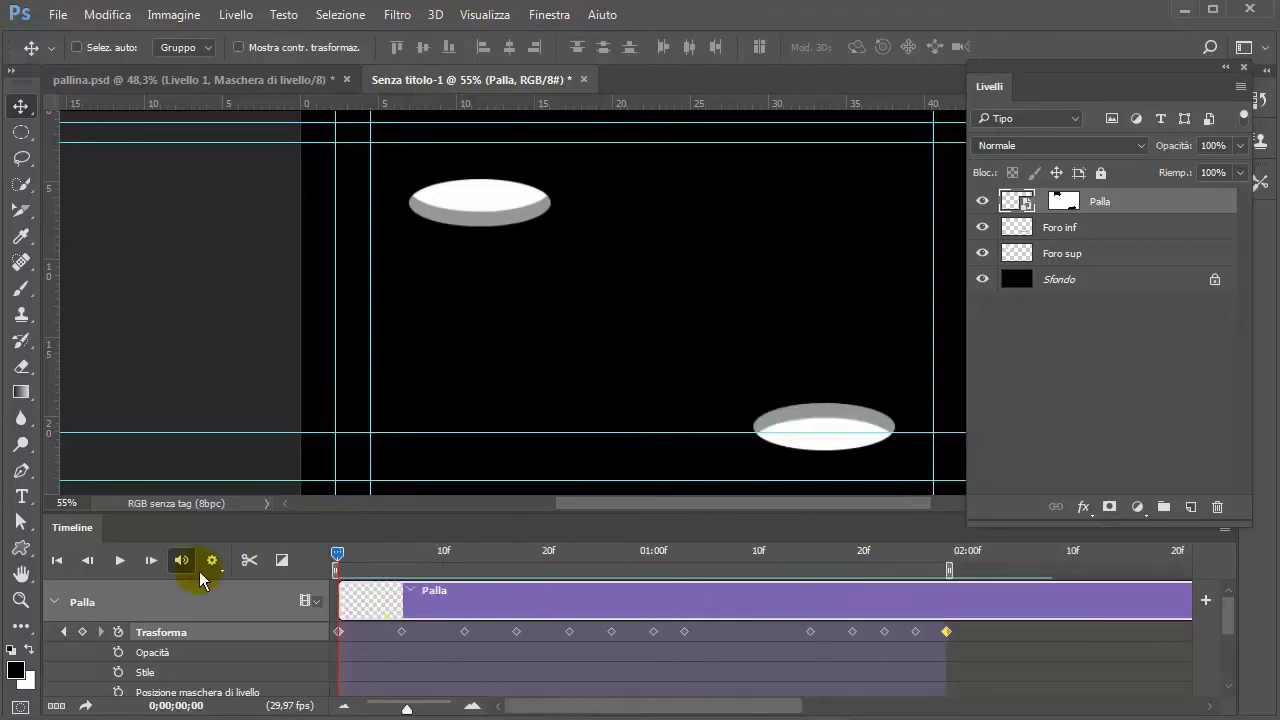
{"action": "left_click", "coordinate": [113, 562]}
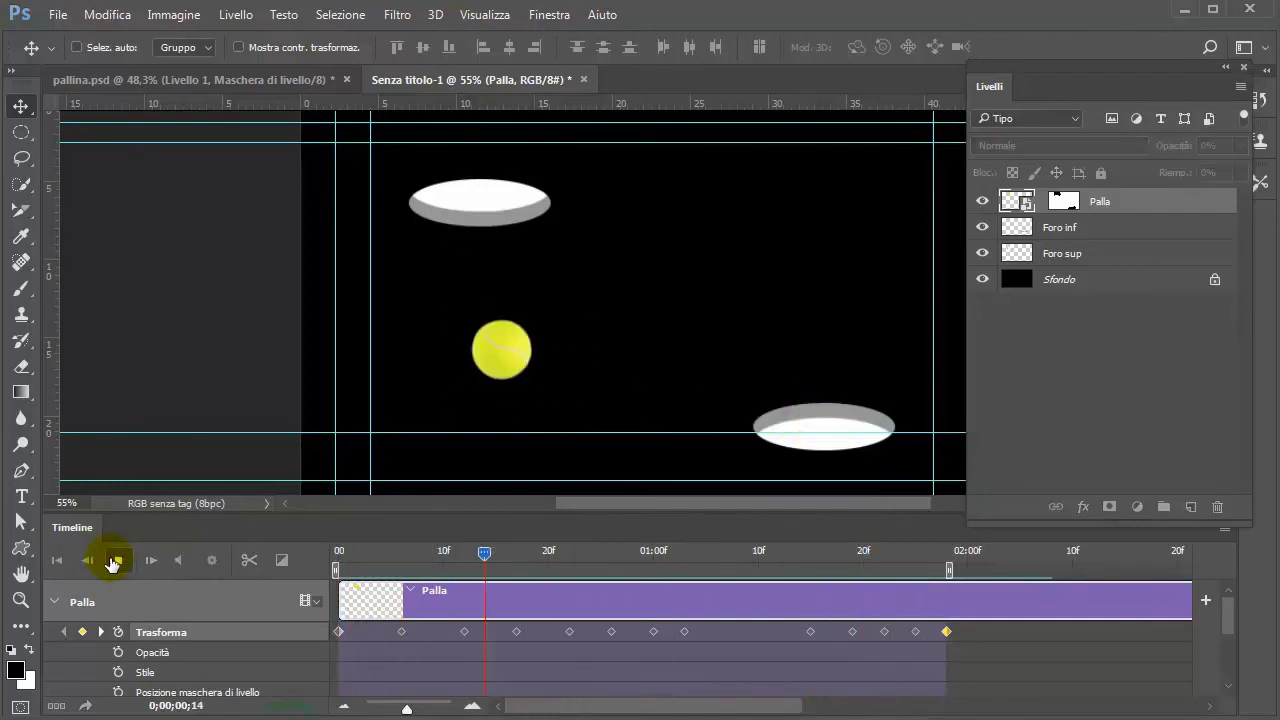
{"action": "left_click", "coordinate": [113, 562]}
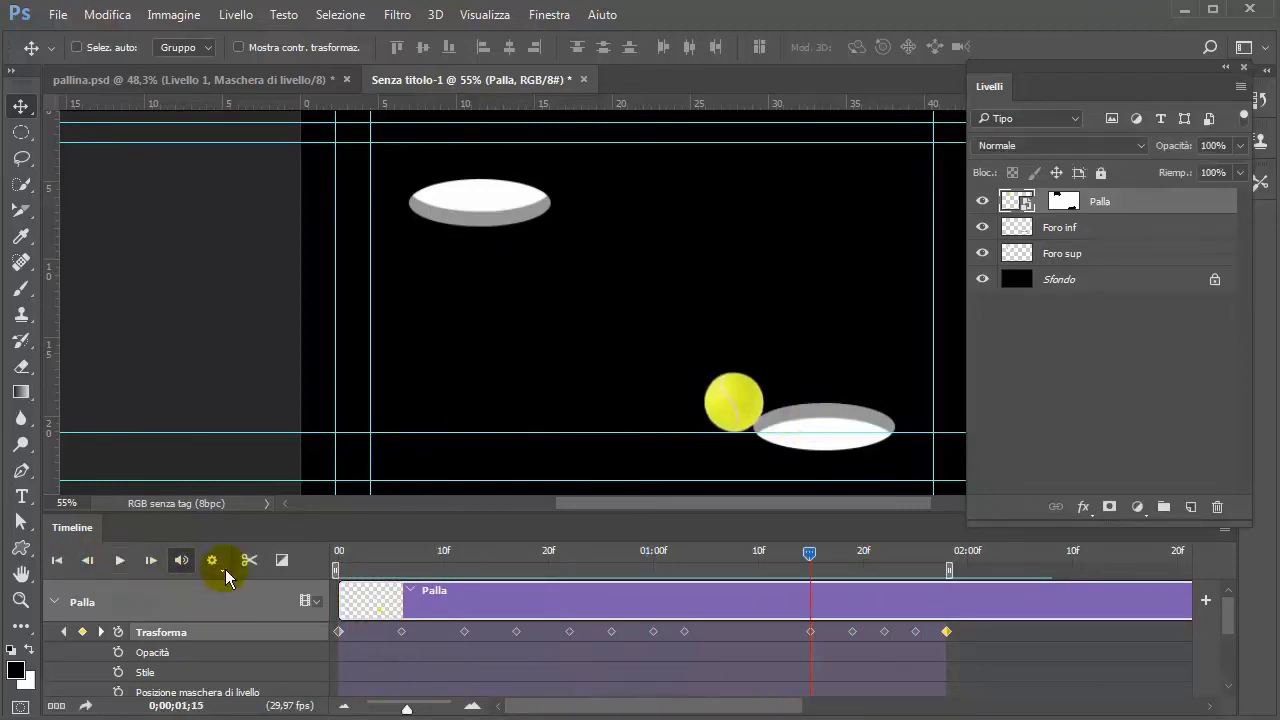
{"action": "left_click", "coordinate": [212, 562]}
{"action": "left_click", "coordinate": [116, 563]}
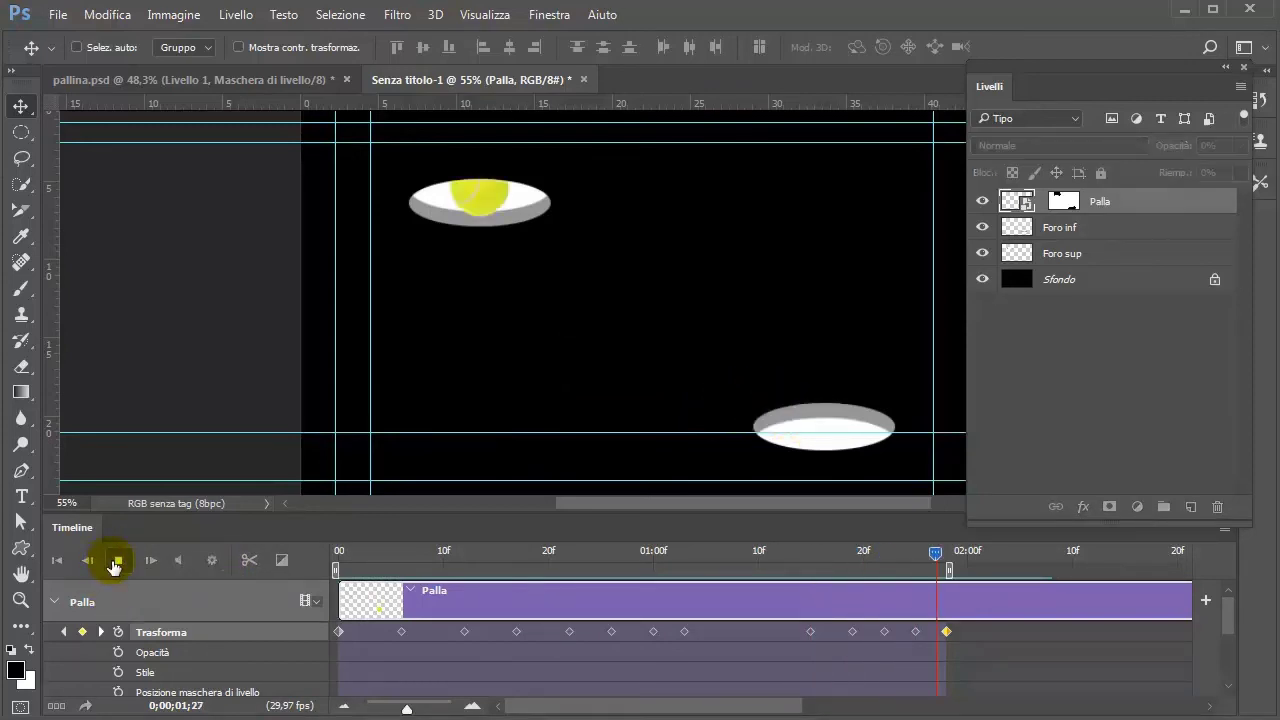
{"action": "left_click", "coordinate": [116, 563]}
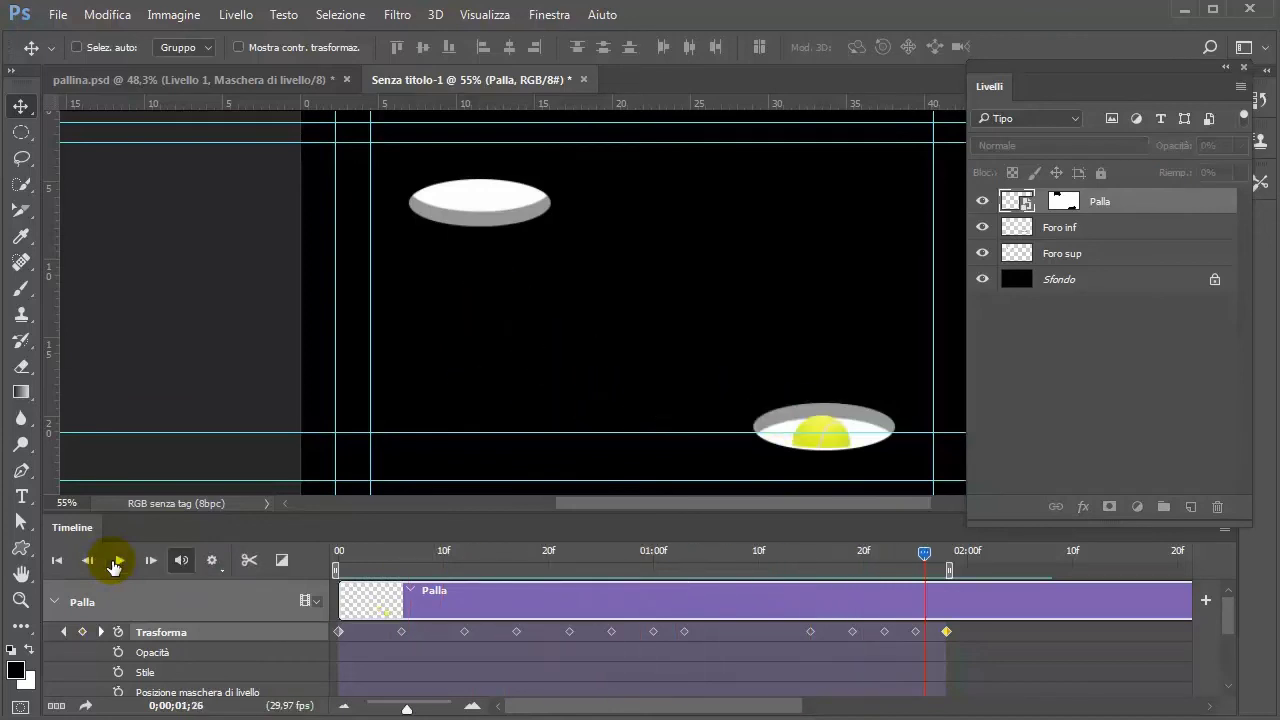
- Select the Foro inf layer, scrub to 1;15 and scroll to its track
{"action": "left_click", "coordinate": [867, 455], "text": "ctrl"}
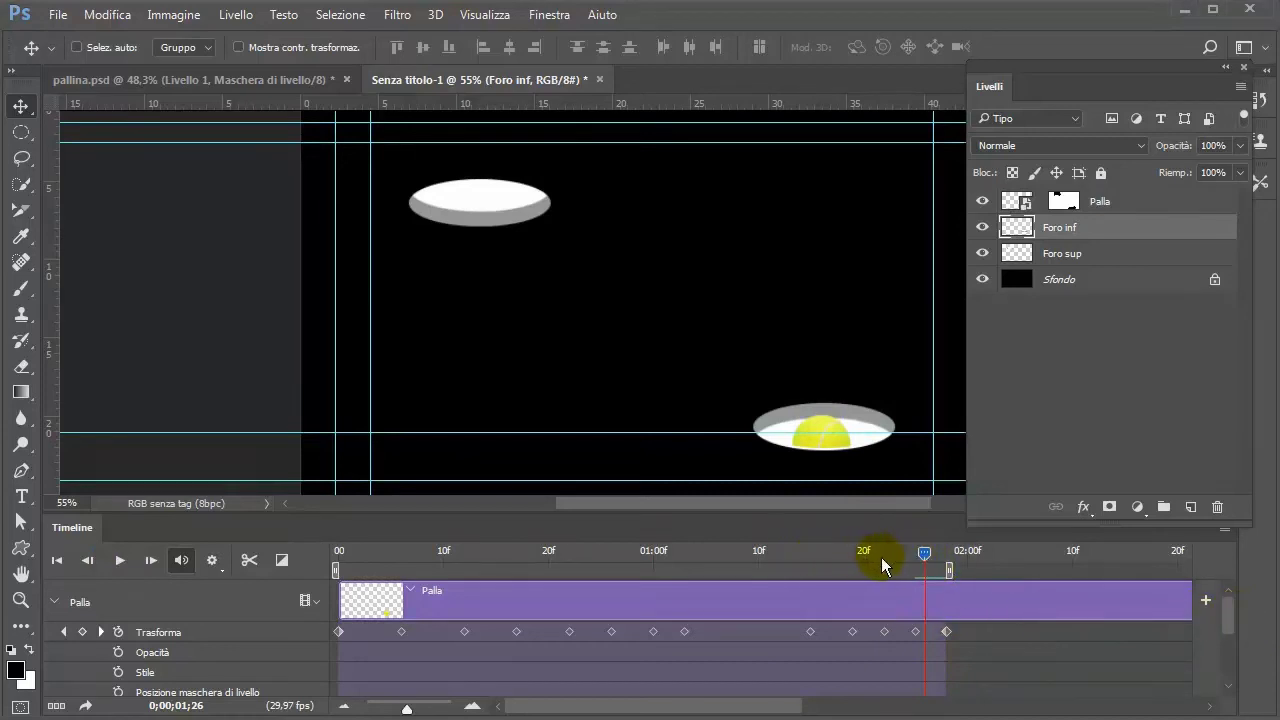
{"action": "left_click_drag", "start_coordinate": [930, 553], "coordinate": [805, 541]}
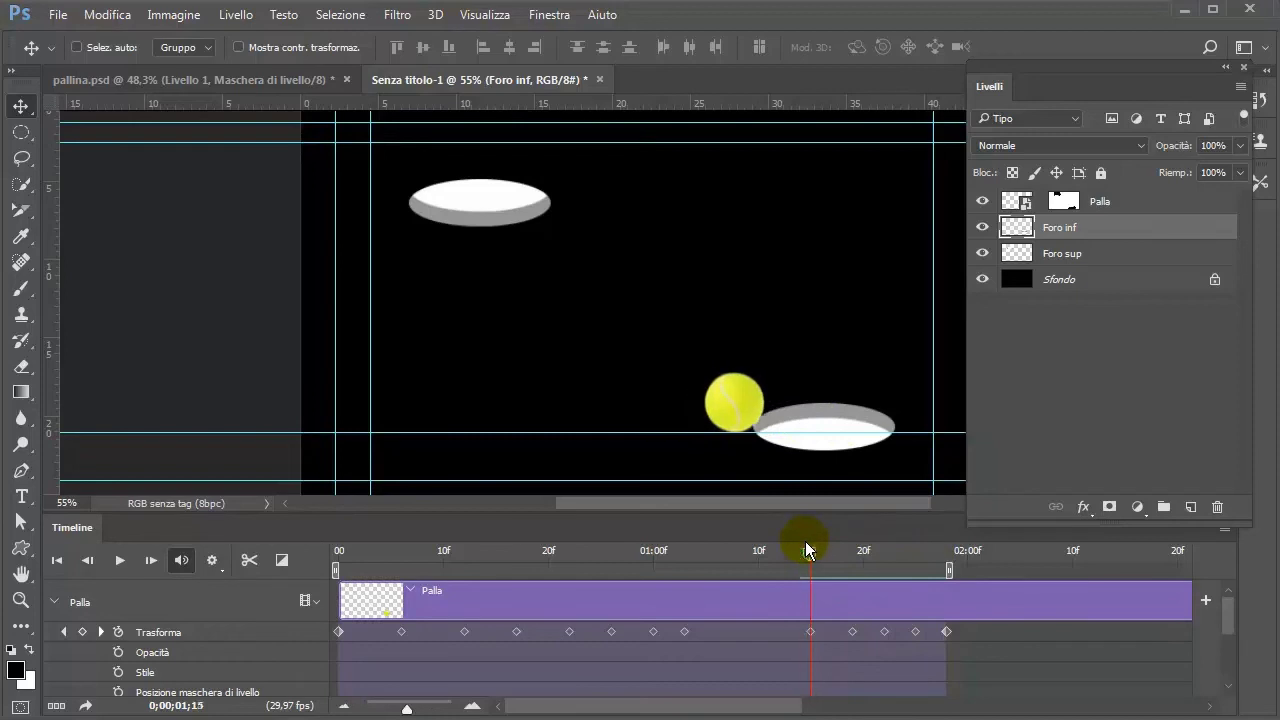
{"action": "scroll", "coordinate": [1237, 660], "scroll_direction": "down", "scroll_amount": 5}
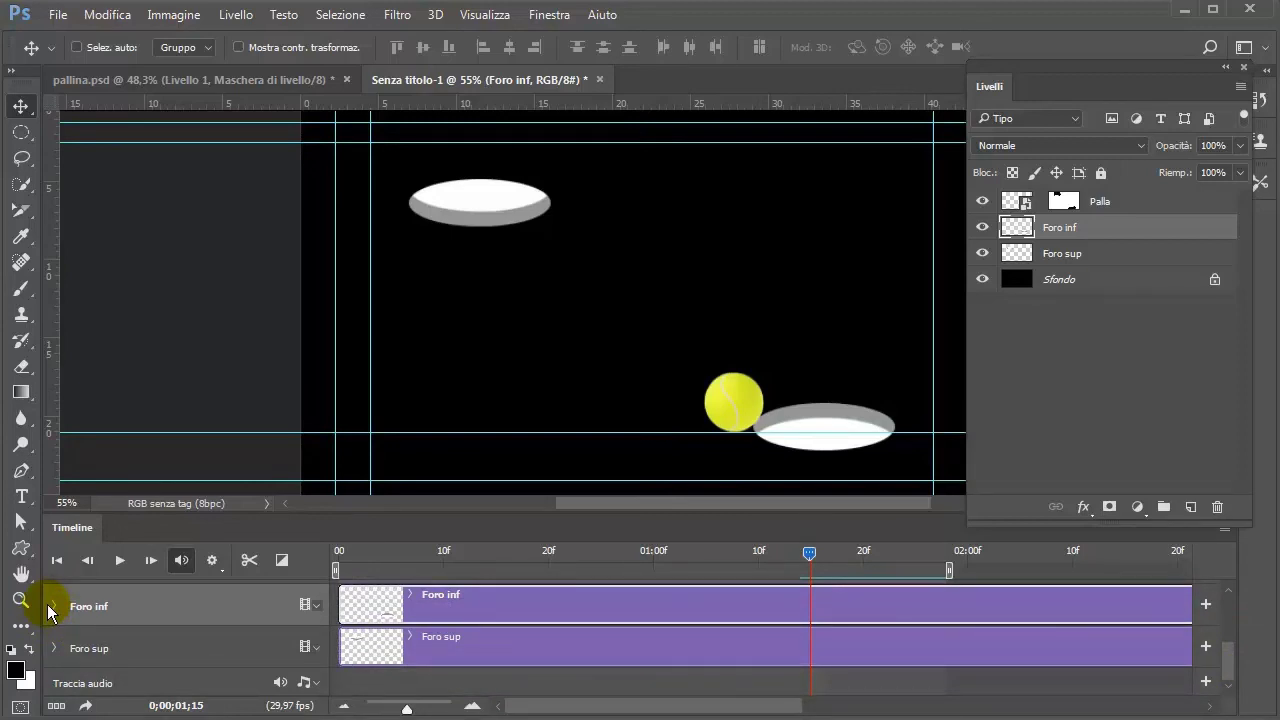
- Shift the Foro inf clip to start at 1;15 and replay the animation to check
{"action": "left_click_drag", "start_coordinate": [1230, 677], "coordinate": [1232, 655]}
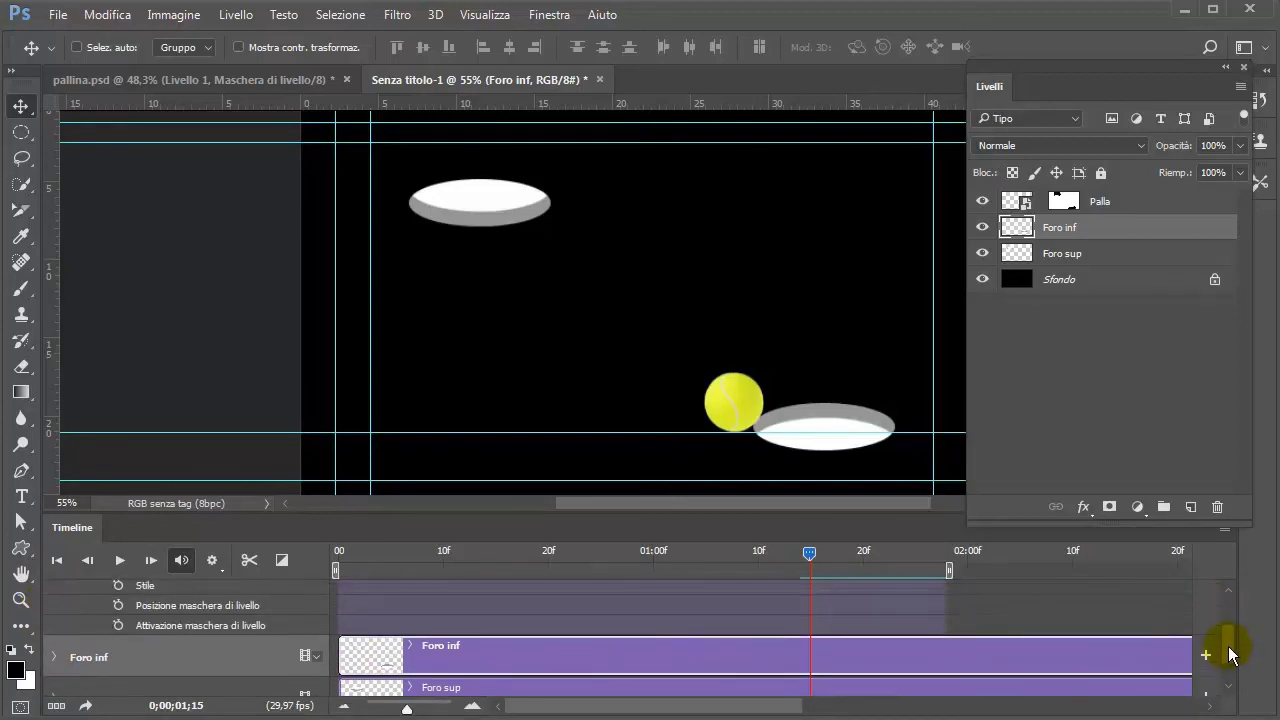
{"action": "left_click_drag", "start_coordinate": [484, 650], "coordinate": [948, 652]}
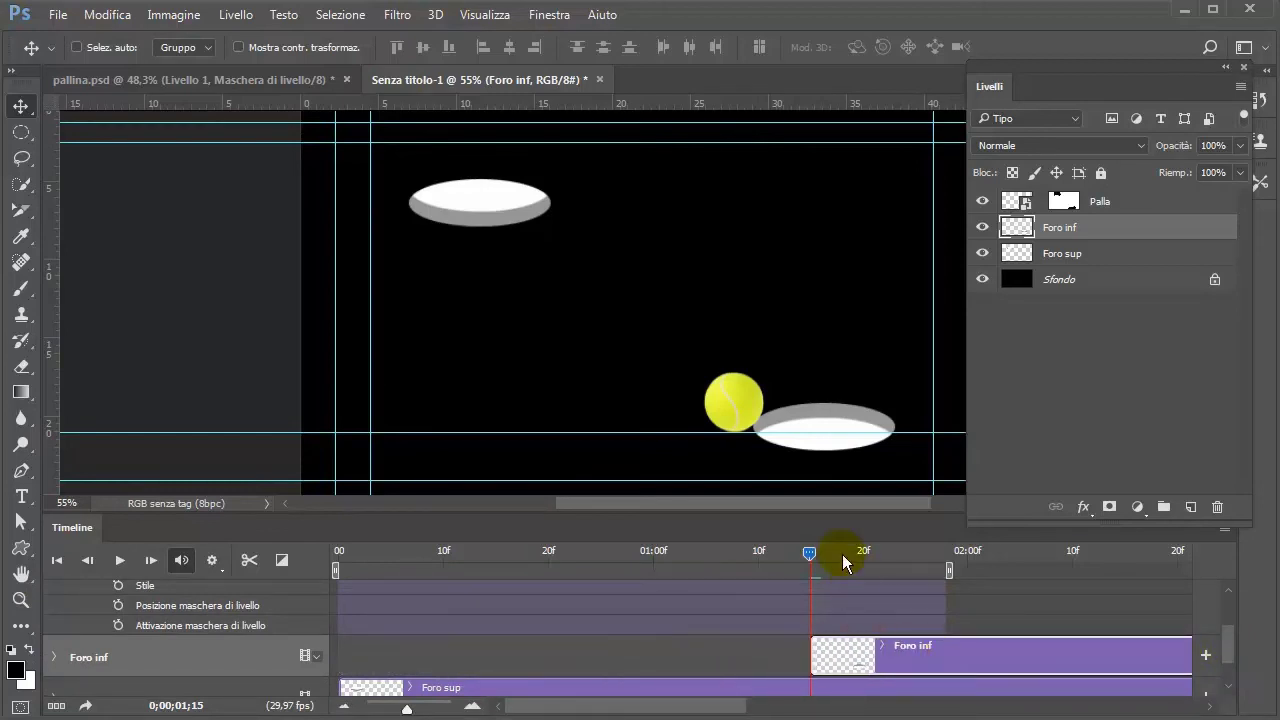
{"action": "left_click_drag", "start_coordinate": [811, 549], "coordinate": [410, 583]}
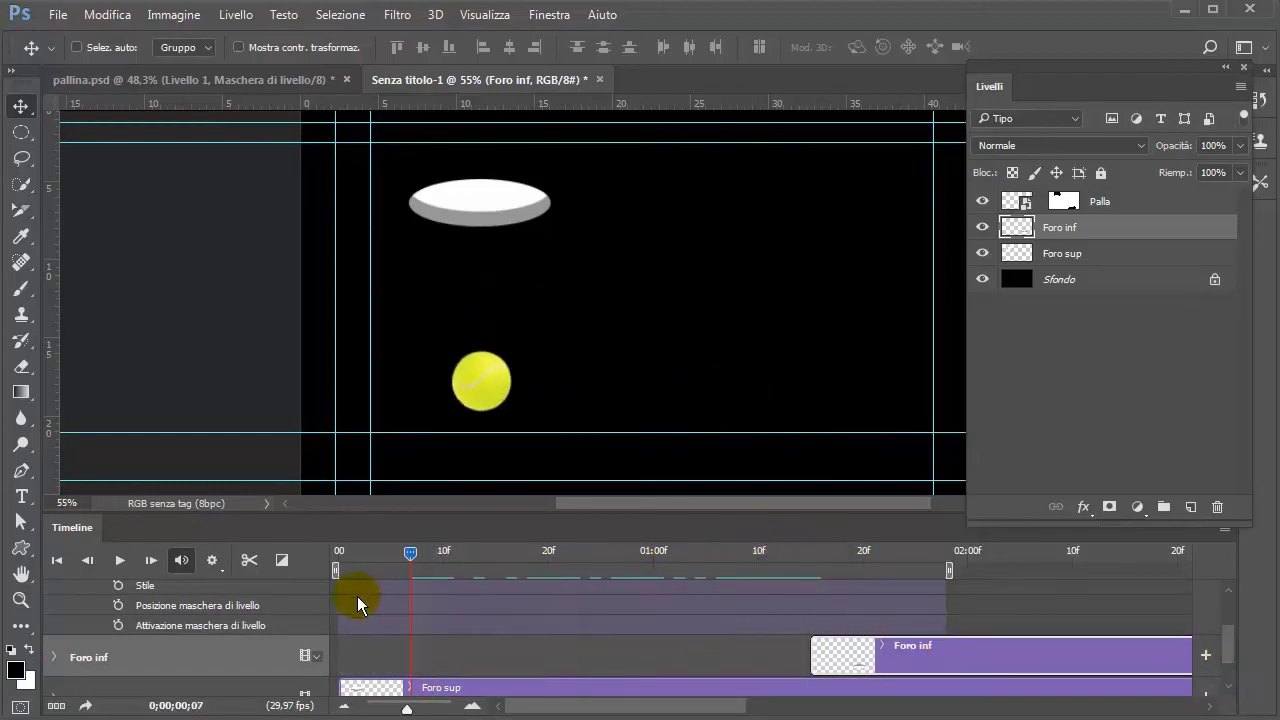
{"action": "left_click", "coordinate": [117, 560]}
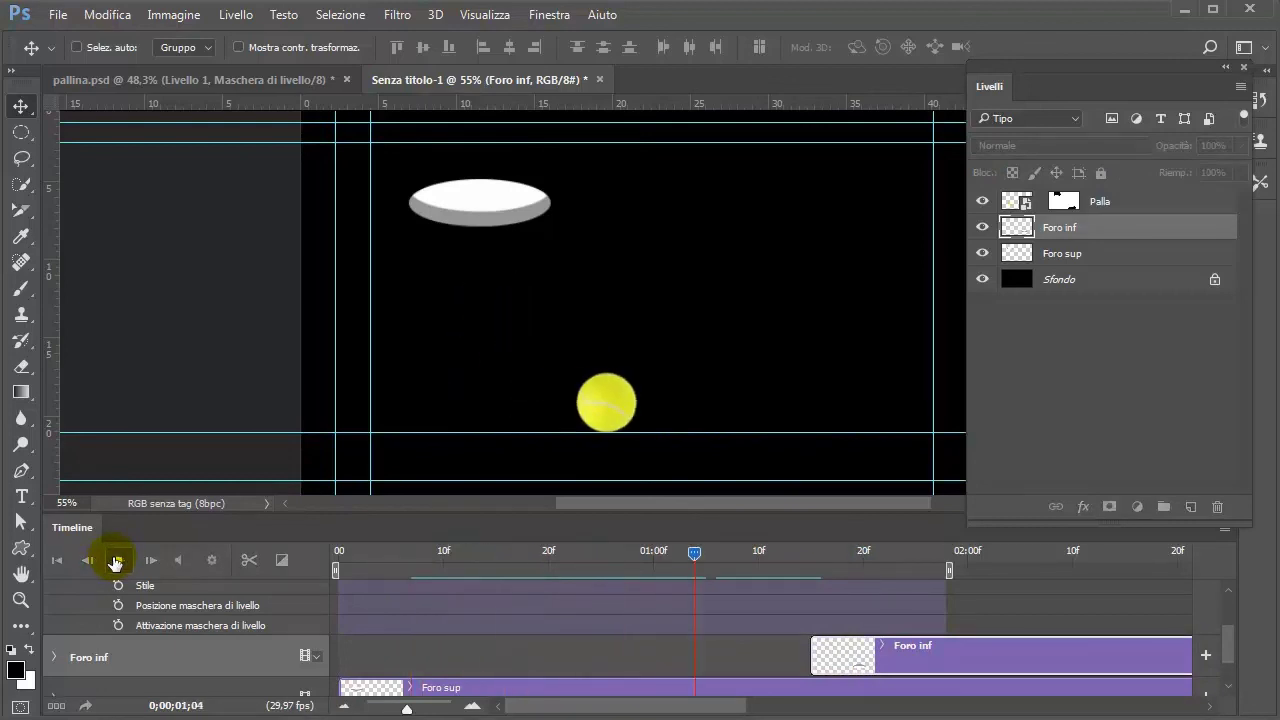
{"action": "left_click", "coordinate": [117, 560]}
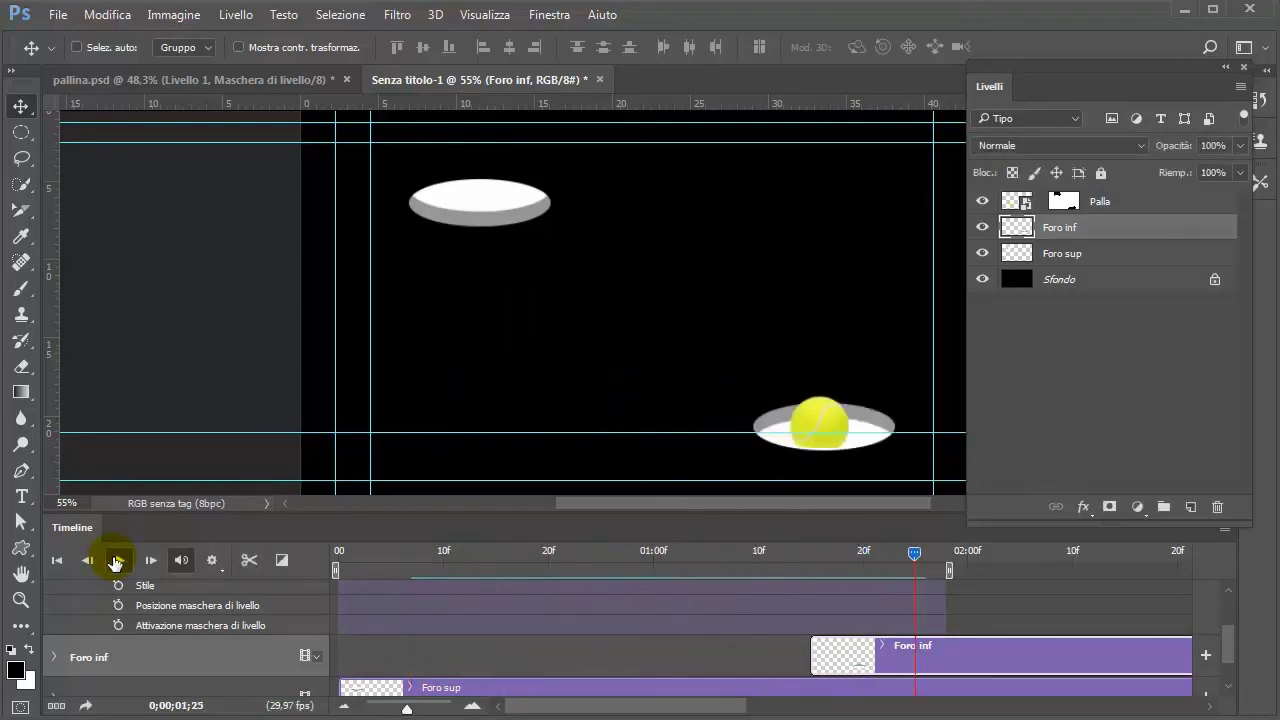
{"action": "left_click", "coordinate": [117, 560]}
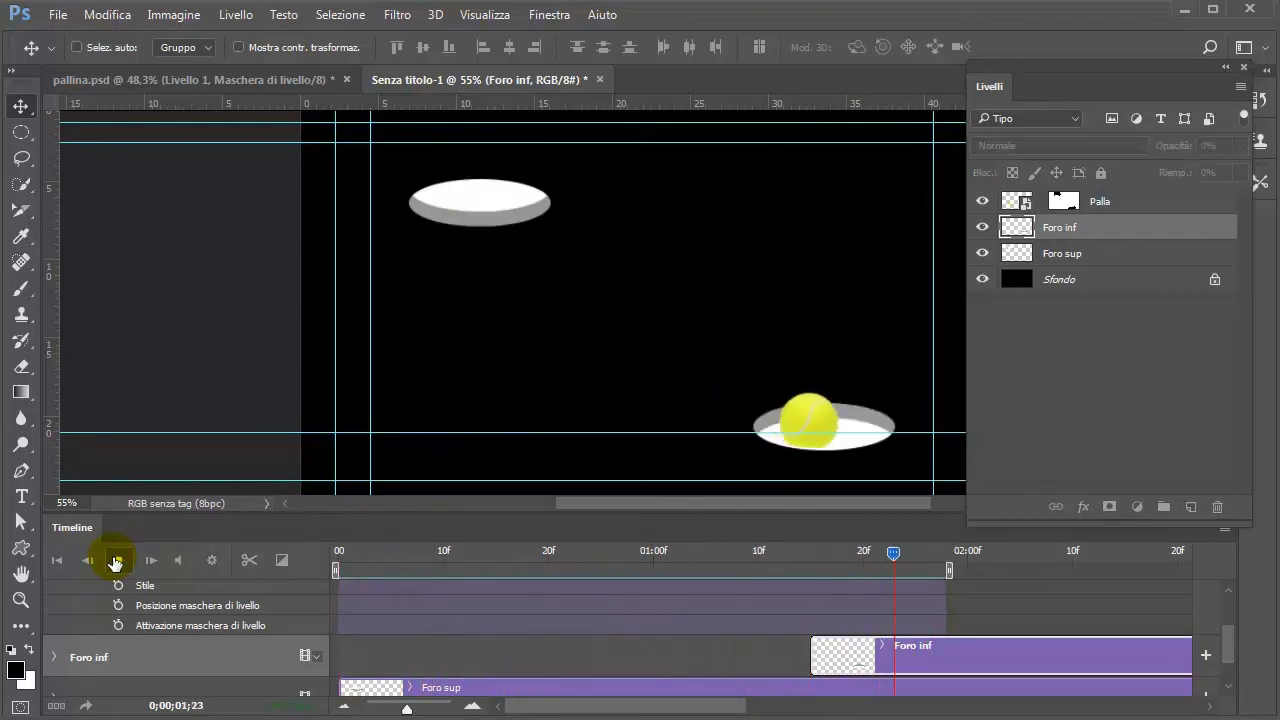
{"action": "left_click", "coordinate": [117, 560]}
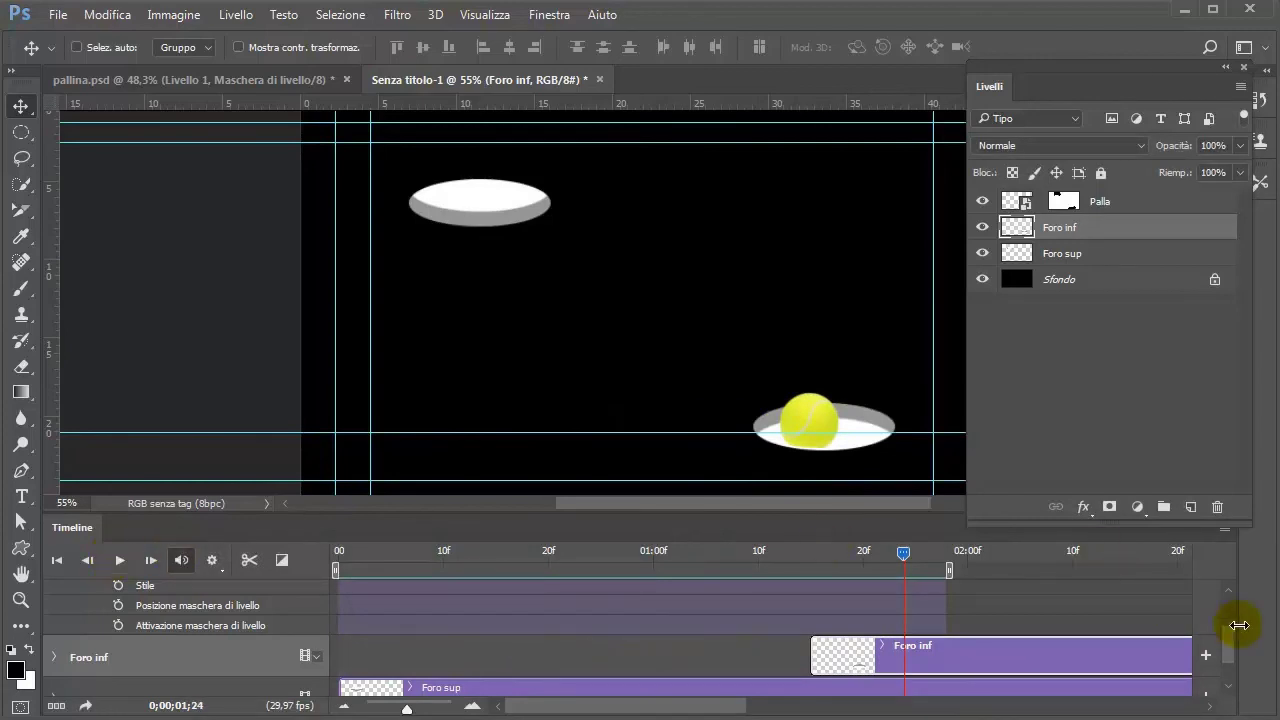
{"action": "left_click_drag", "start_coordinate": [1232, 646], "coordinate": [1229, 590]}
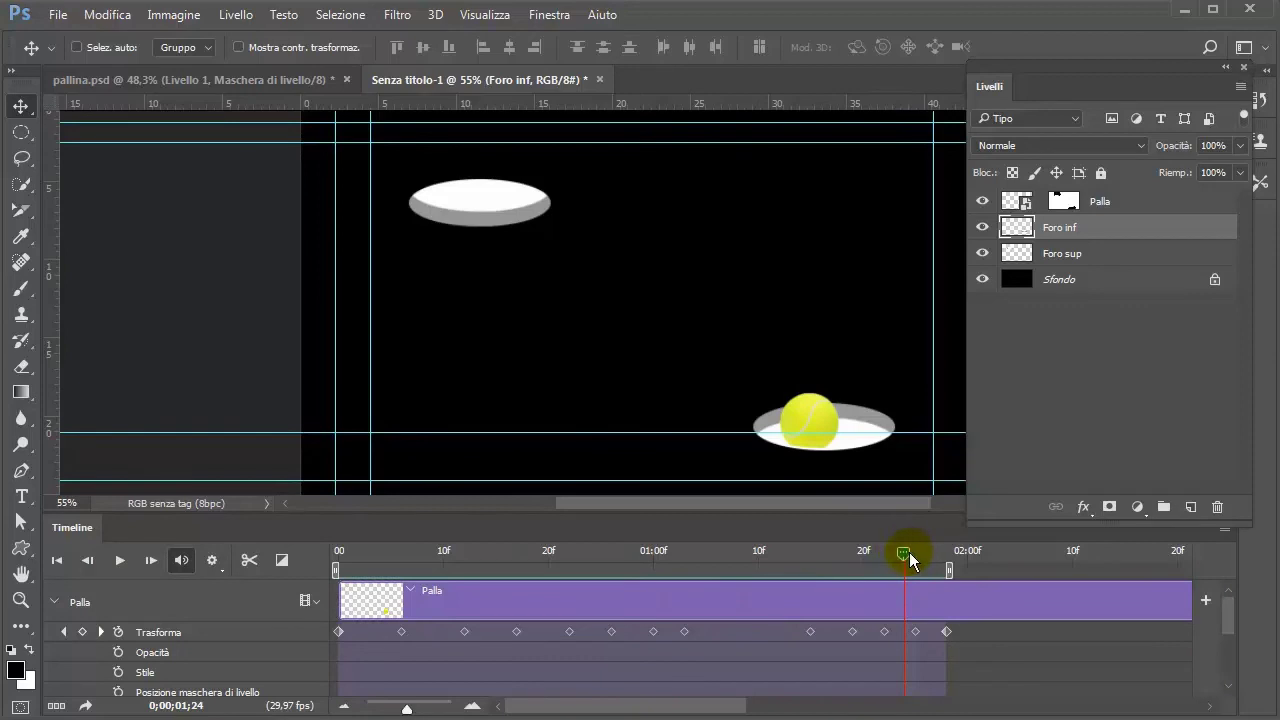
- Scrub through the ball's fall to frame 1;12 and make Palla the active layer
{"action": "left_click_drag", "start_coordinate": [905, 552], "coordinate": [407, 618]}
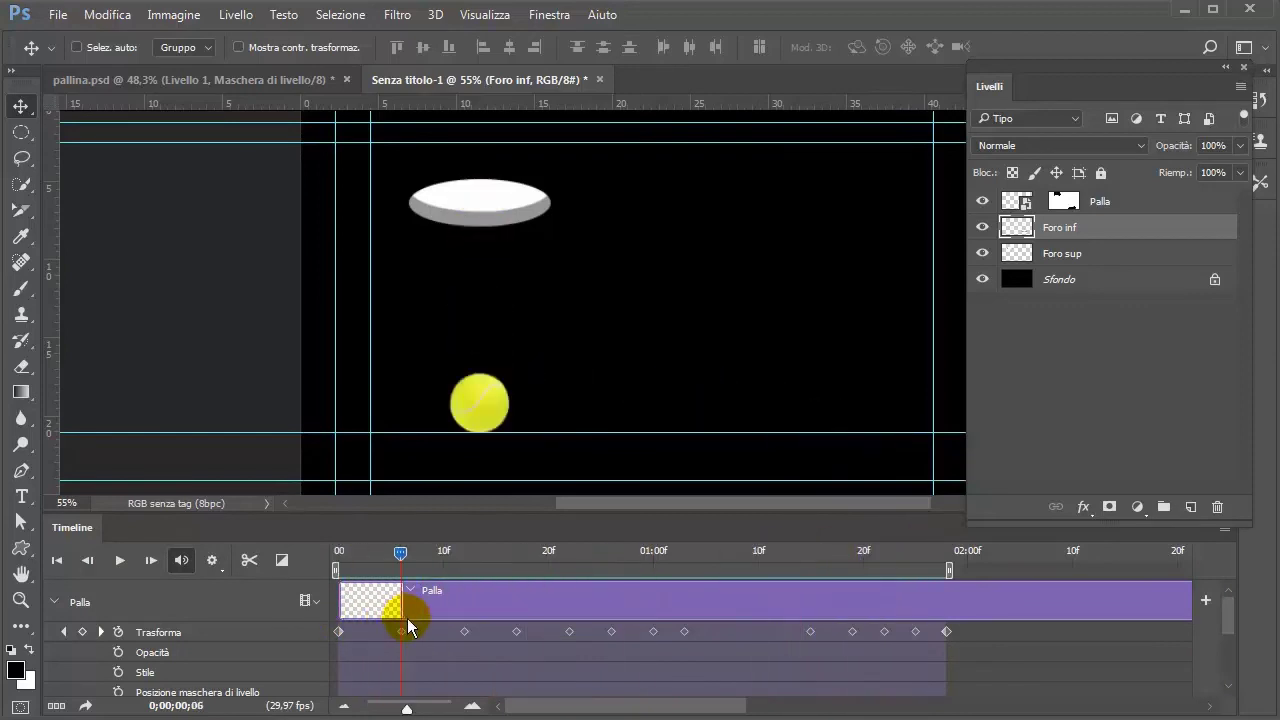
{"action": "mouse_move", "coordinate": [407, 618]}
{"action": "left_mouse_down"}
{"action": "mouse_move", "coordinate": [590, 641]}
{"action": "mouse_move", "coordinate": [609, 629]}
{"action": "mouse_move", "coordinate": [313, 644]}
{"action": "mouse_move", "coordinate": [507, 672]}
{"action": "mouse_move", "coordinate": [680, 666]}
{"action": "mouse_move", "coordinate": [418, 684]}
{"action": "left_mouse_up"}
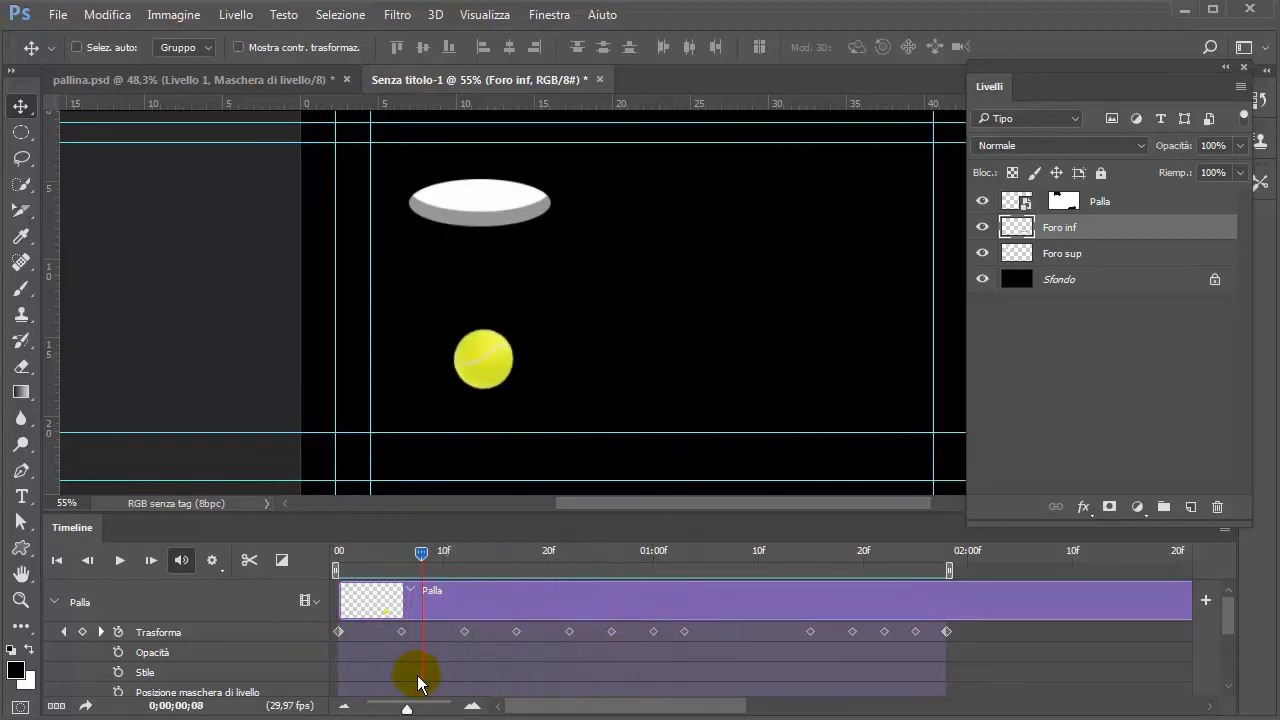
{"action": "left_click", "coordinate": [455, 634]}
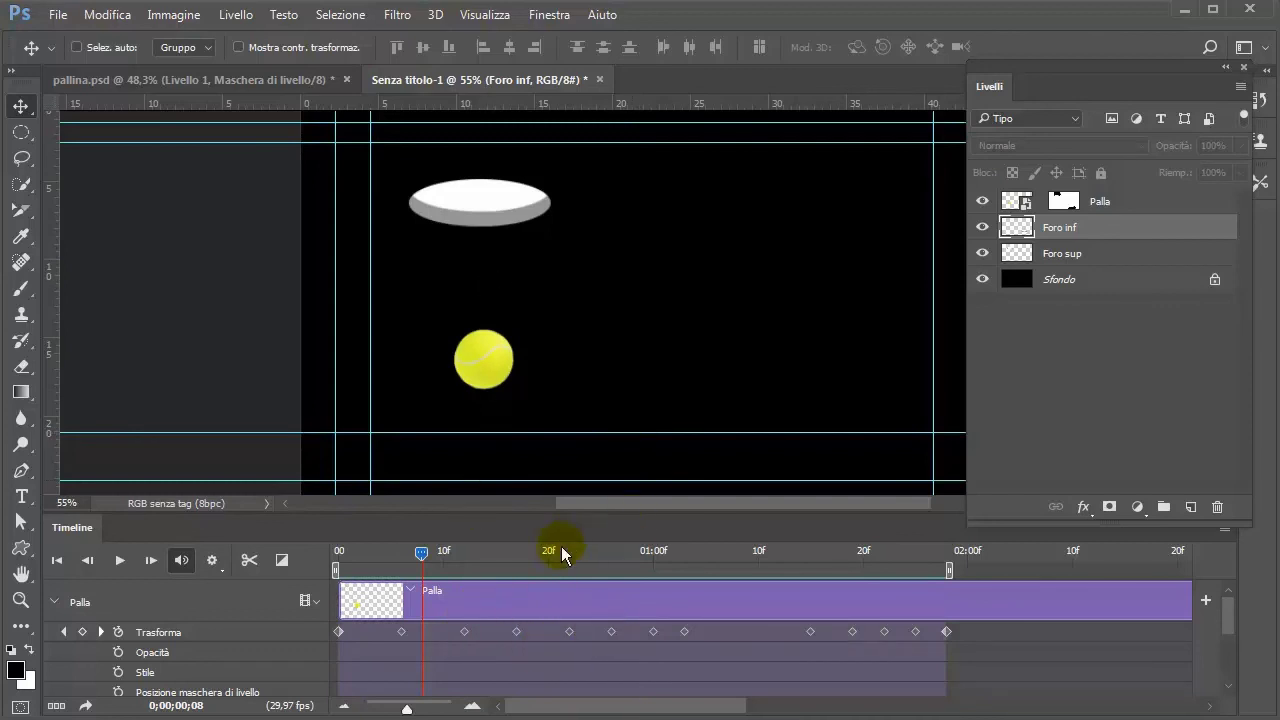
{"action": "mouse_move", "coordinate": [420, 557]}
{"action": "left_mouse_down"}
{"action": "mouse_move", "coordinate": [909, 577]}
{"action": "mouse_move", "coordinate": [595, 595]}
{"action": "mouse_move", "coordinate": [684, 606]}
{"action": "left_mouse_up"}
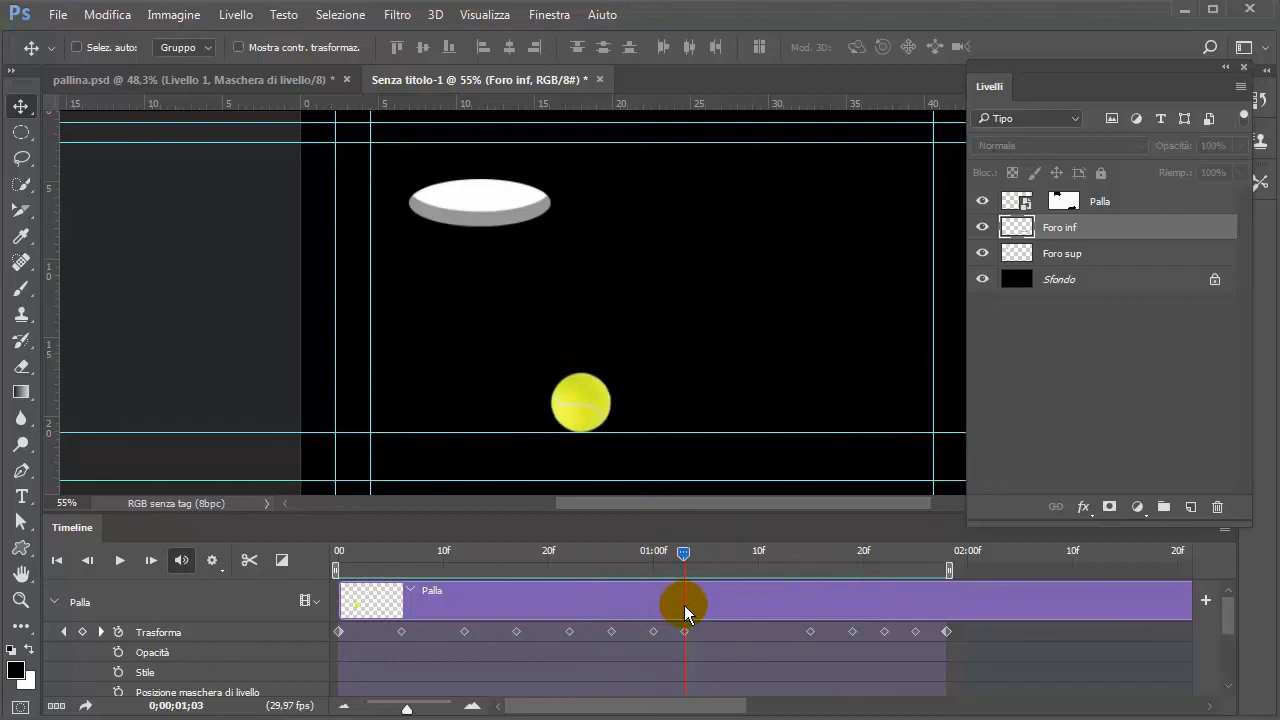
{"action": "left_click", "coordinate": [1189, 205]}
- Add a new layer above Palla and fill a rectangular selection over the ball with white
{"action": "left_click", "coordinate": [1190, 507]}
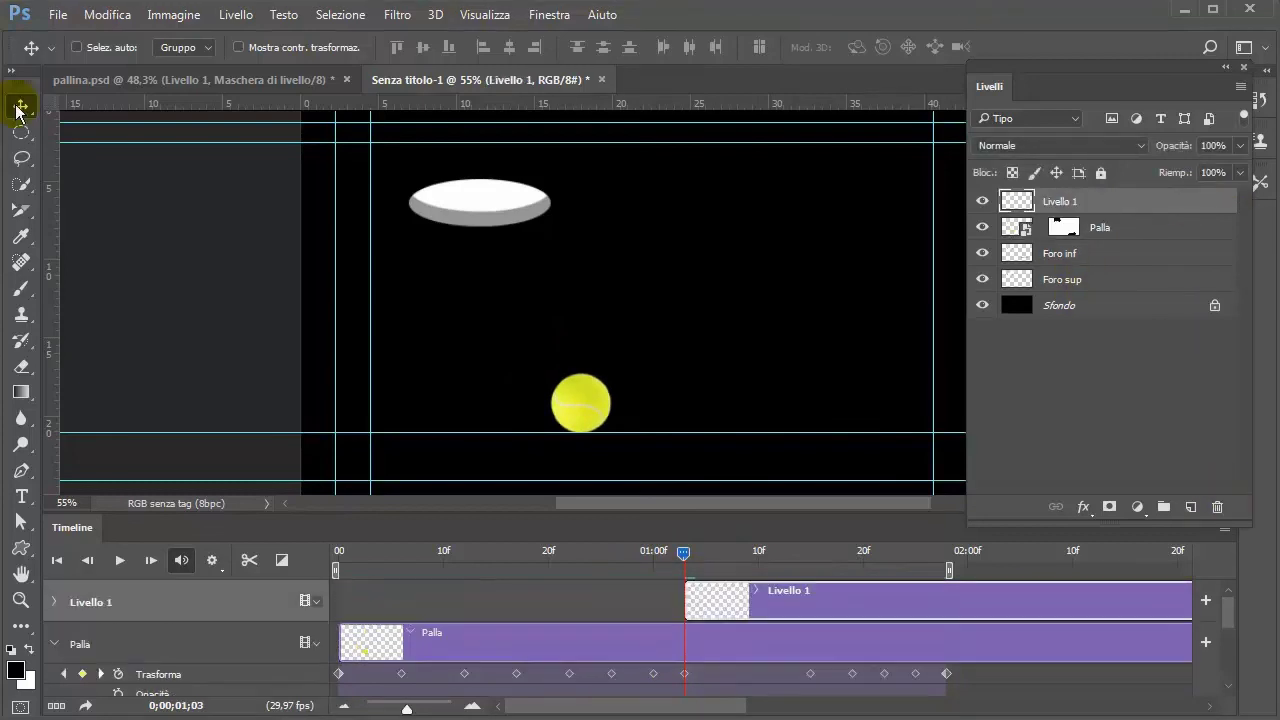
{"action": "left_click", "coordinate": [21, 133]}
{"action": "left_click", "coordinate": [100, 132]}
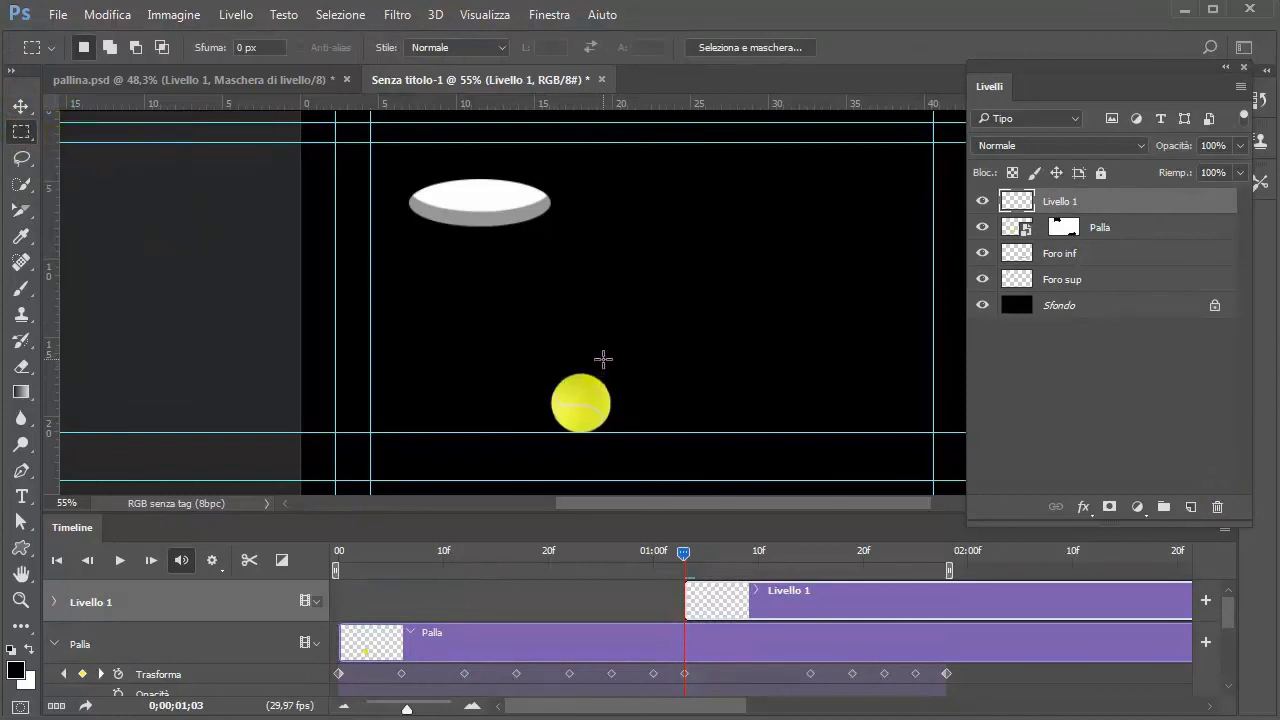
{"action": "left_click_drag", "start_coordinate": [603, 358], "coordinate": [779, 431]}
{"action": "mouse_move", "coordinate": [684, 552]}
{"action": "left_mouse_down"}
{"action": "mouse_move", "coordinate": [830, 557]}
{"action": "mouse_move", "coordinate": [650, 568]}
{"action": "mouse_move", "coordinate": [700, 586]}
{"action": "mouse_move", "coordinate": [824, 583]}
{"action": "mouse_move", "coordinate": [803, 583]}
{"action": "left_mouse_up"}
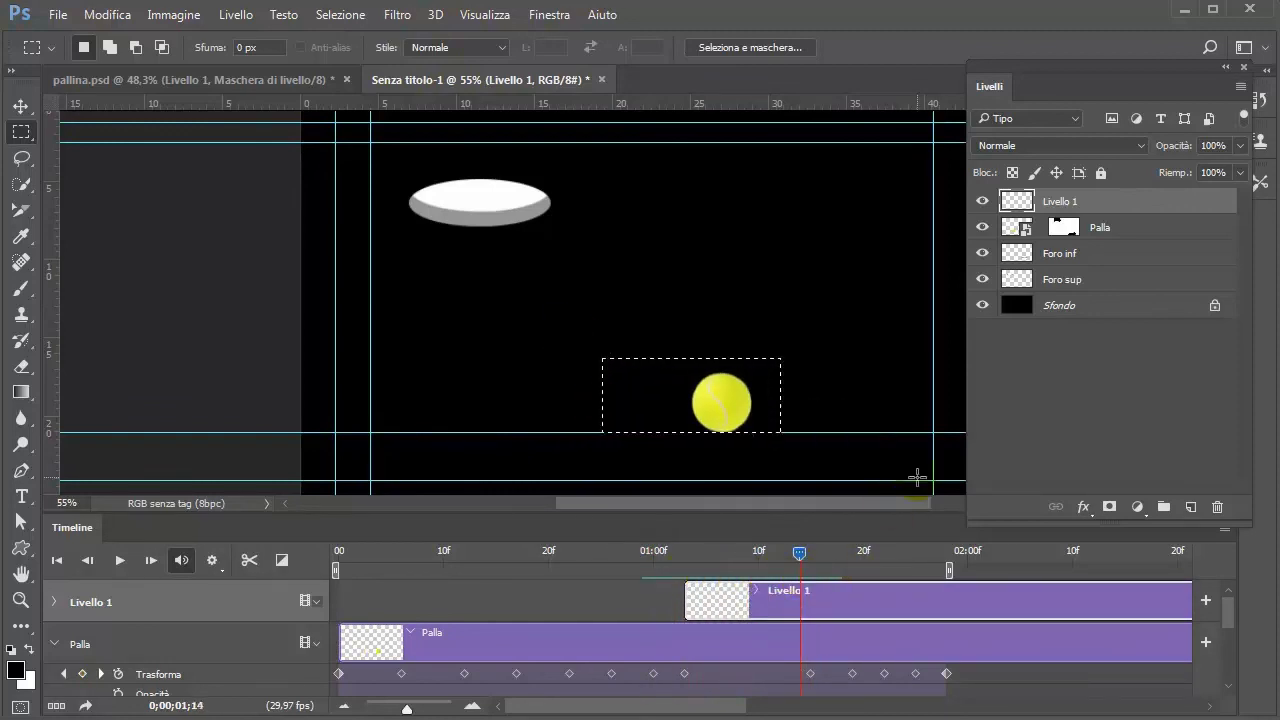
{"action": "left_click", "coordinate": [1091, 193]}
{"action": "key", "text": "ctrl+BackSpace"}
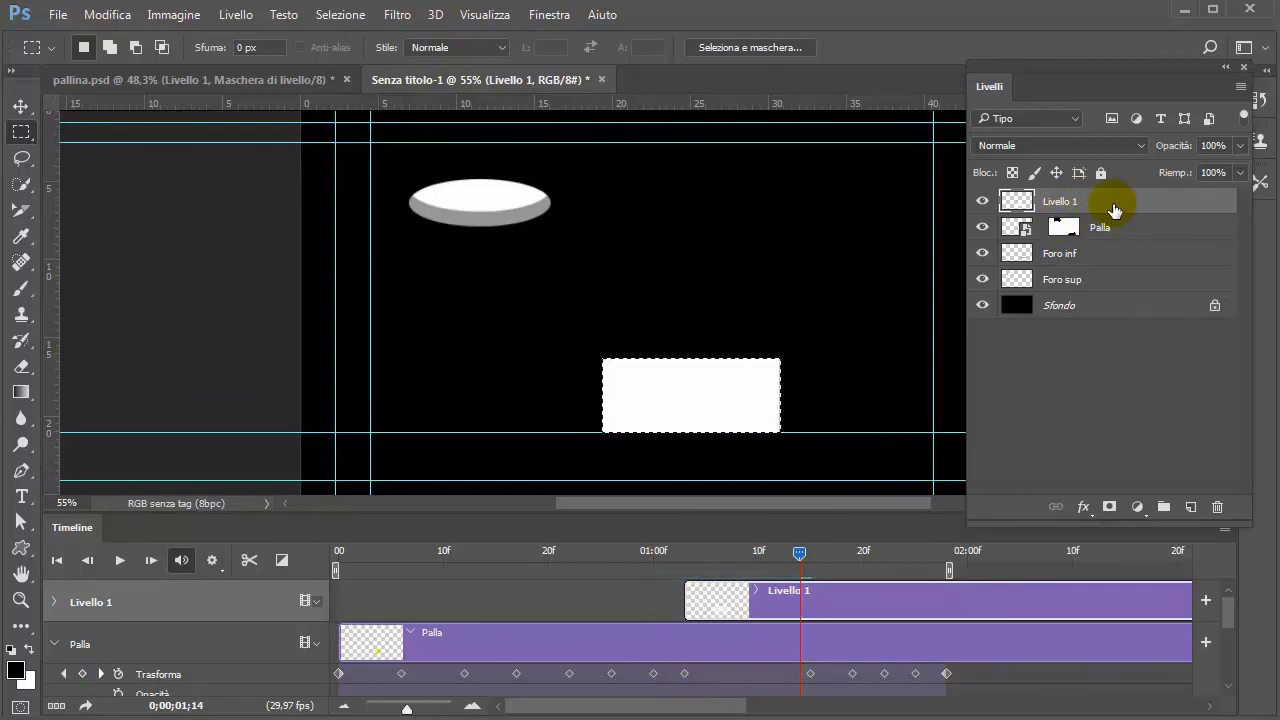
- Free-transform the white rectangle narrower and shorter, then scrub to check the ball's passage
{"action": "key", "text": "ctrl+t"}
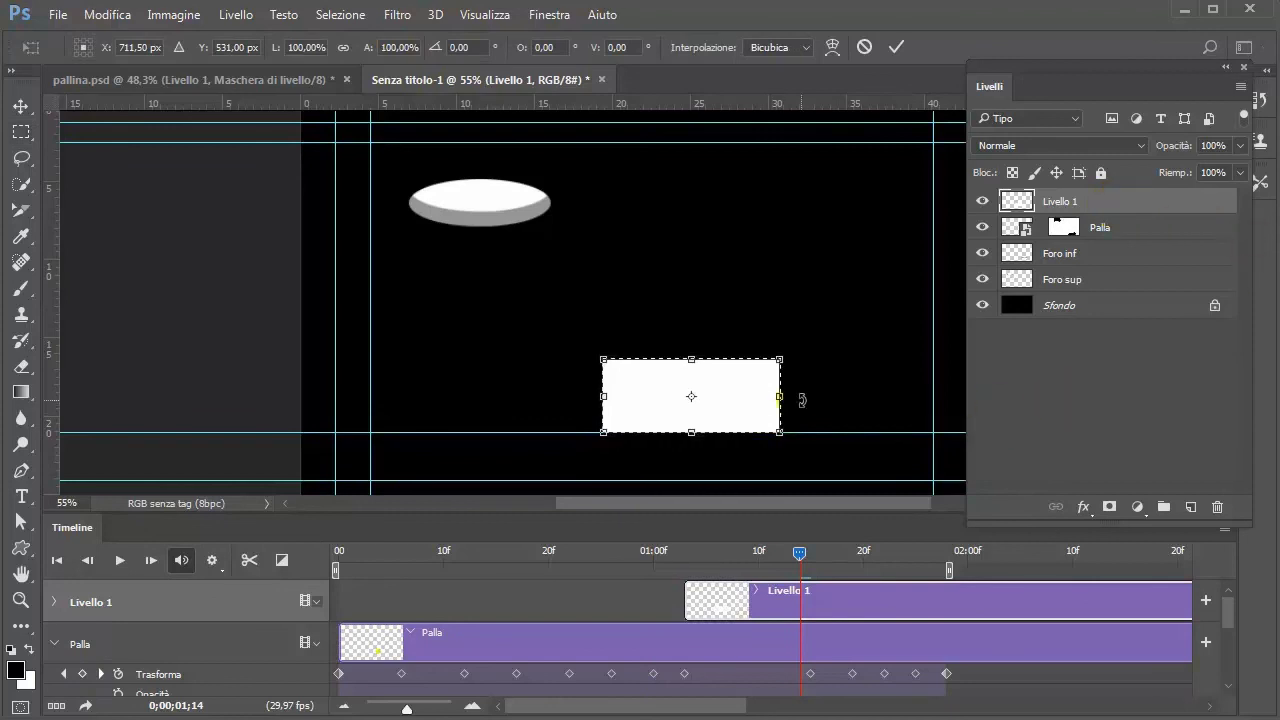
{"action": "left_click_drag", "start_coordinate": [779, 396], "coordinate": [751, 400]}
{"action": "left_click_drag", "start_coordinate": [677, 360], "coordinate": [680, 374]}
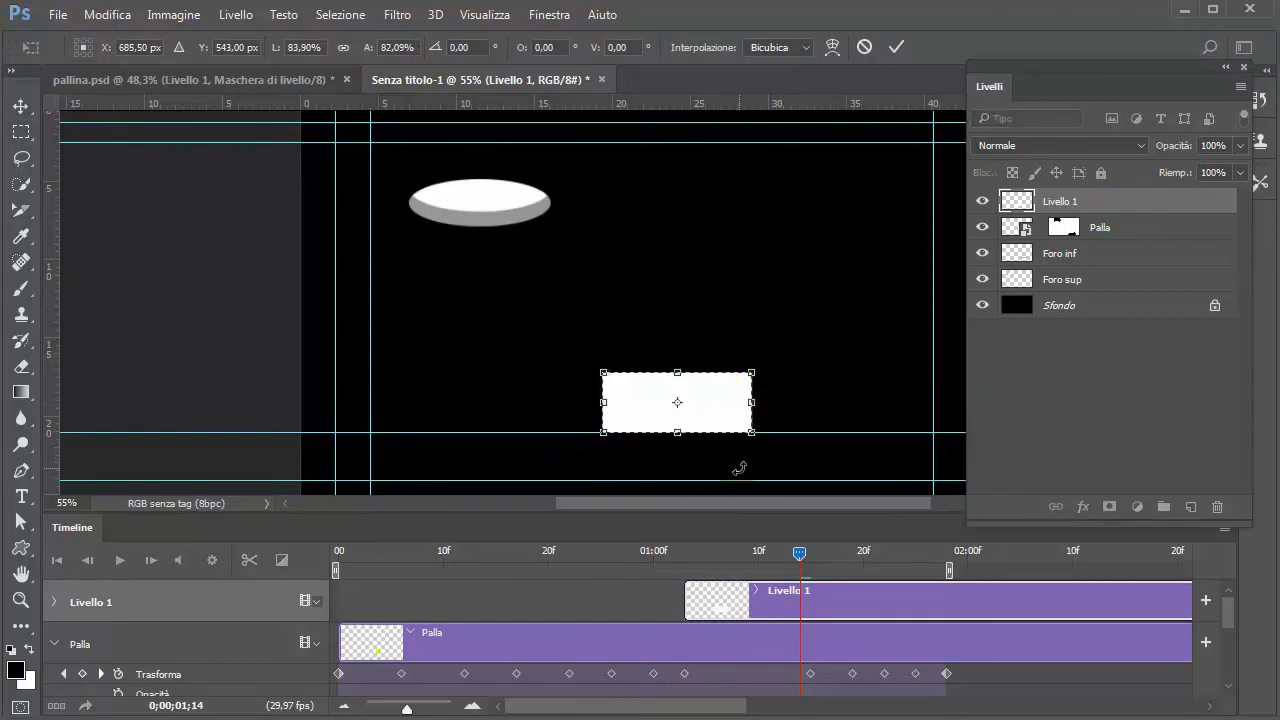
{"action": "left_click", "coordinate": [830, 664]}
{"action": "left_click", "coordinate": [801, 556]}
{"action": "key", "text": "Return"}
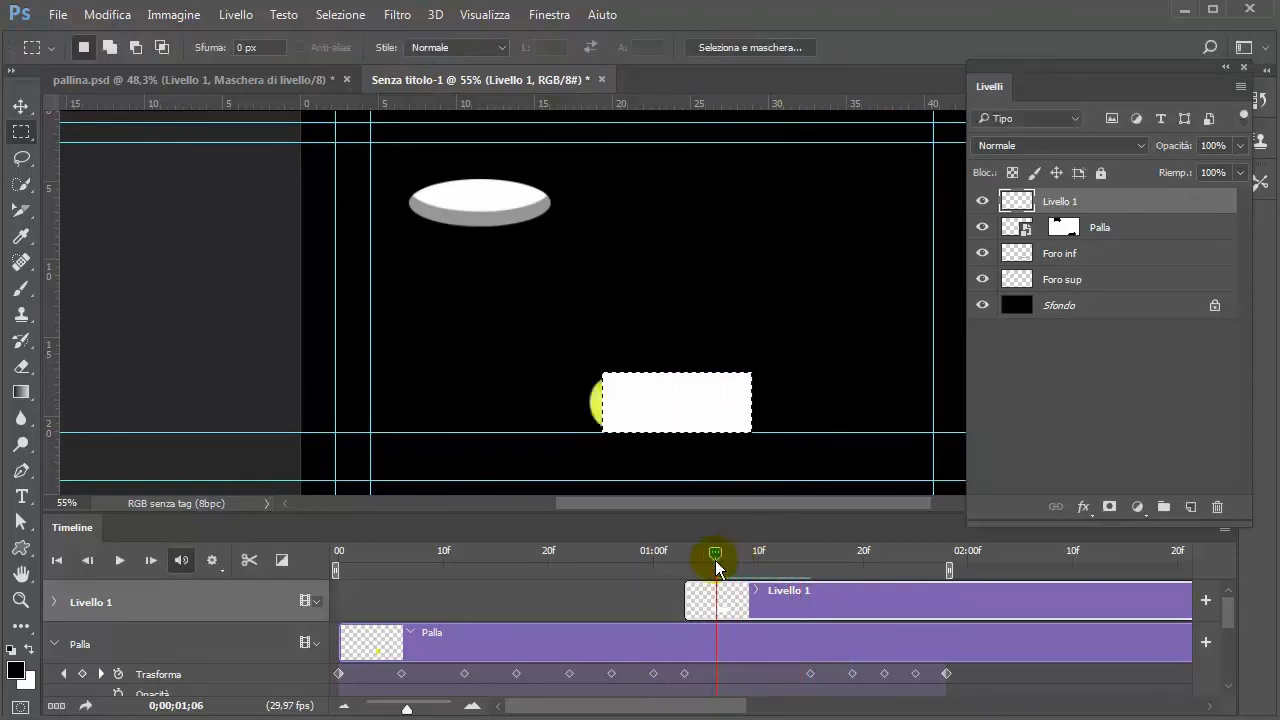
{"action": "left_click_drag", "start_coordinate": [715, 560], "coordinate": [801, 592]}
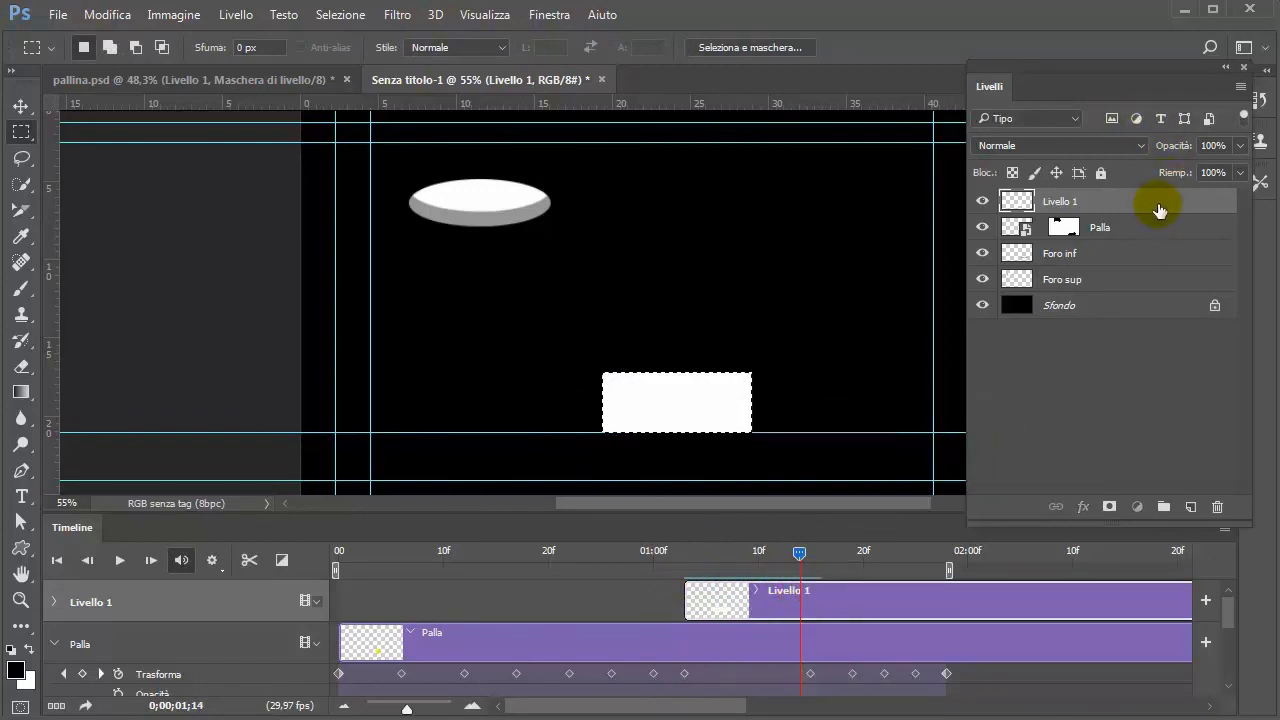
{"action": "left_click", "coordinate": [1240, 172]}
- Lower Livello 1's fill to 5% and deselect the rectangle
{"action": "left_click_drag", "start_coordinate": [1240, 197], "coordinate": [1223, 197]}
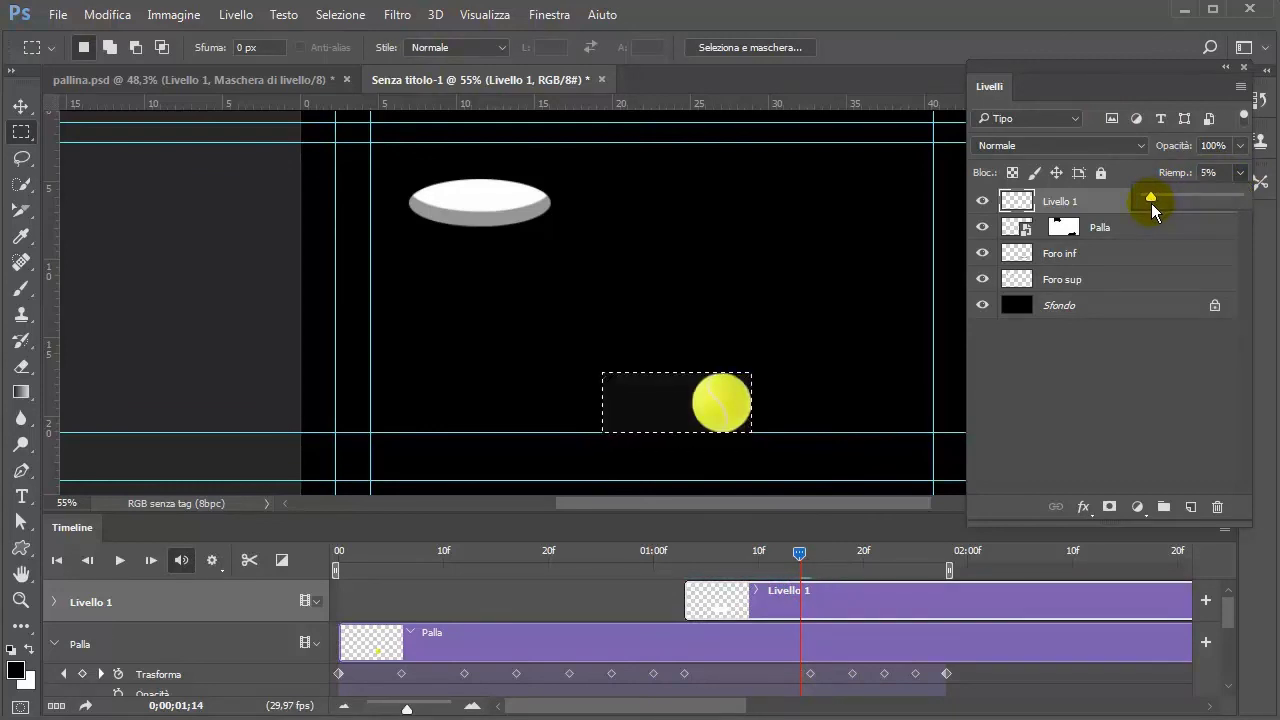
{"action": "left_click", "coordinate": [340, 14]}
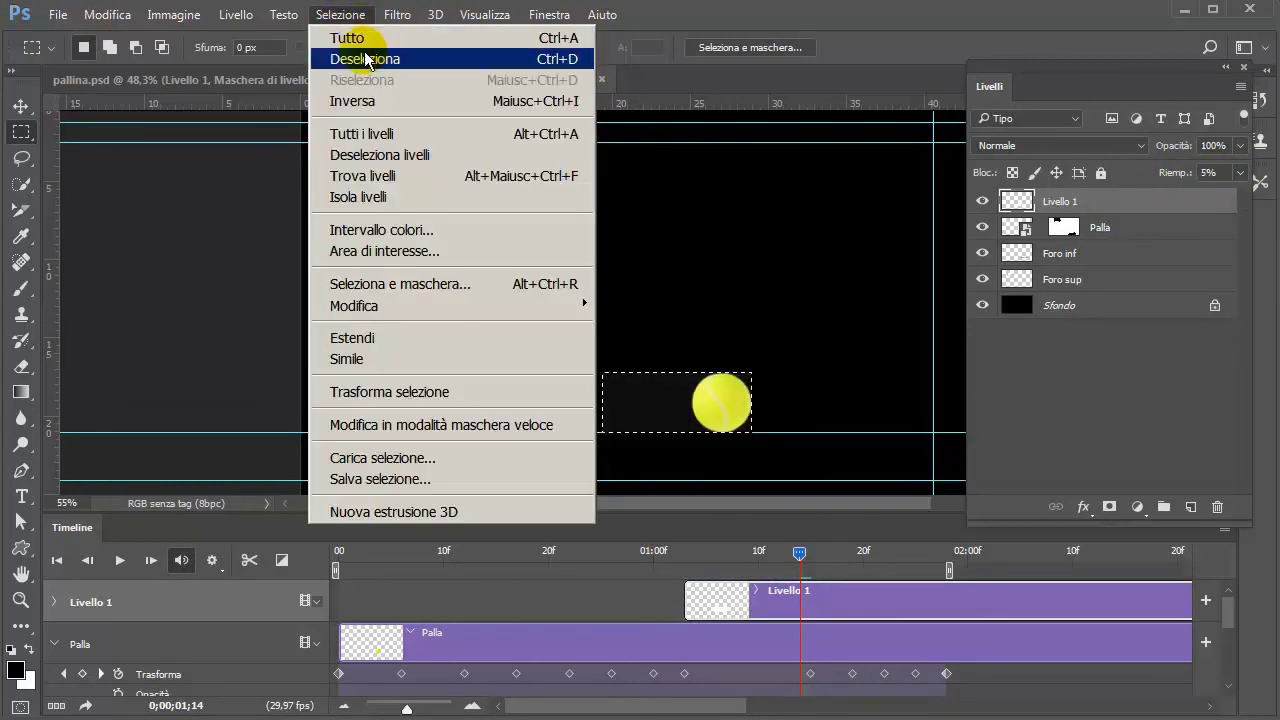
{"action": "left_click", "coordinate": [366, 59]}
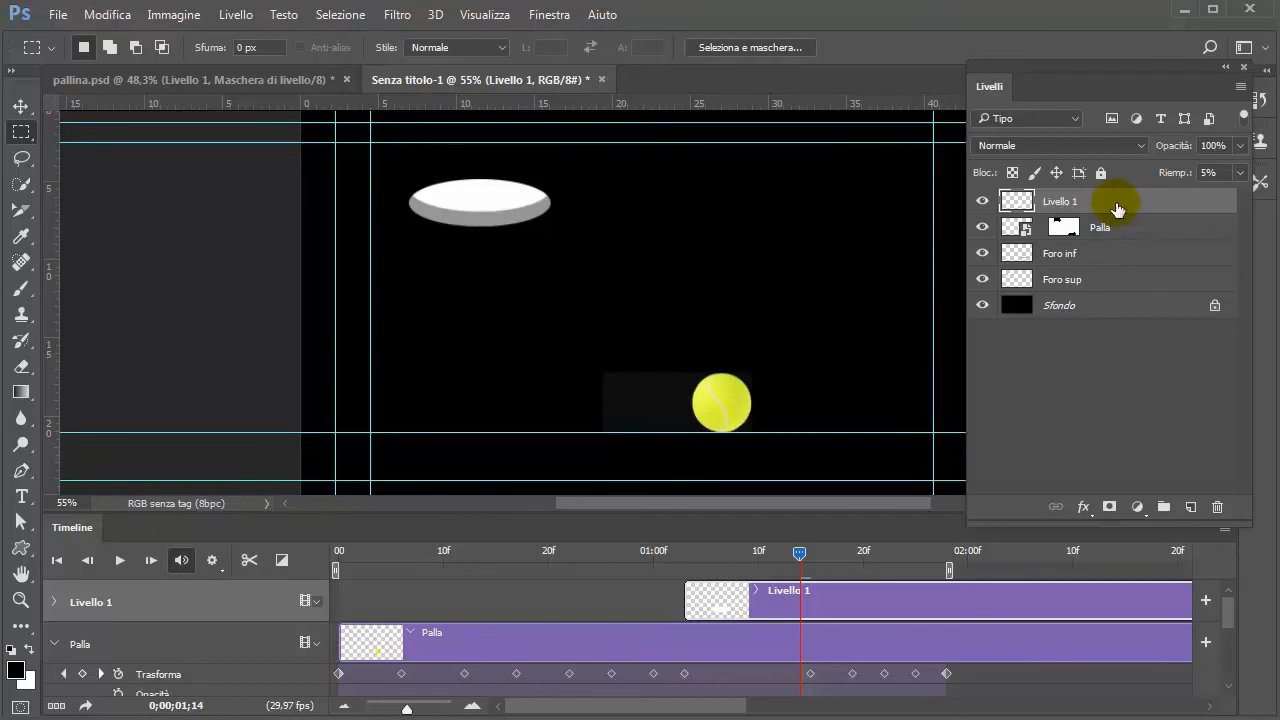
- Paste the copied glassy layer style onto Livello 1 and drag its clip to the timeline start
{"action": "right_click", "coordinate": [1109, 207]}
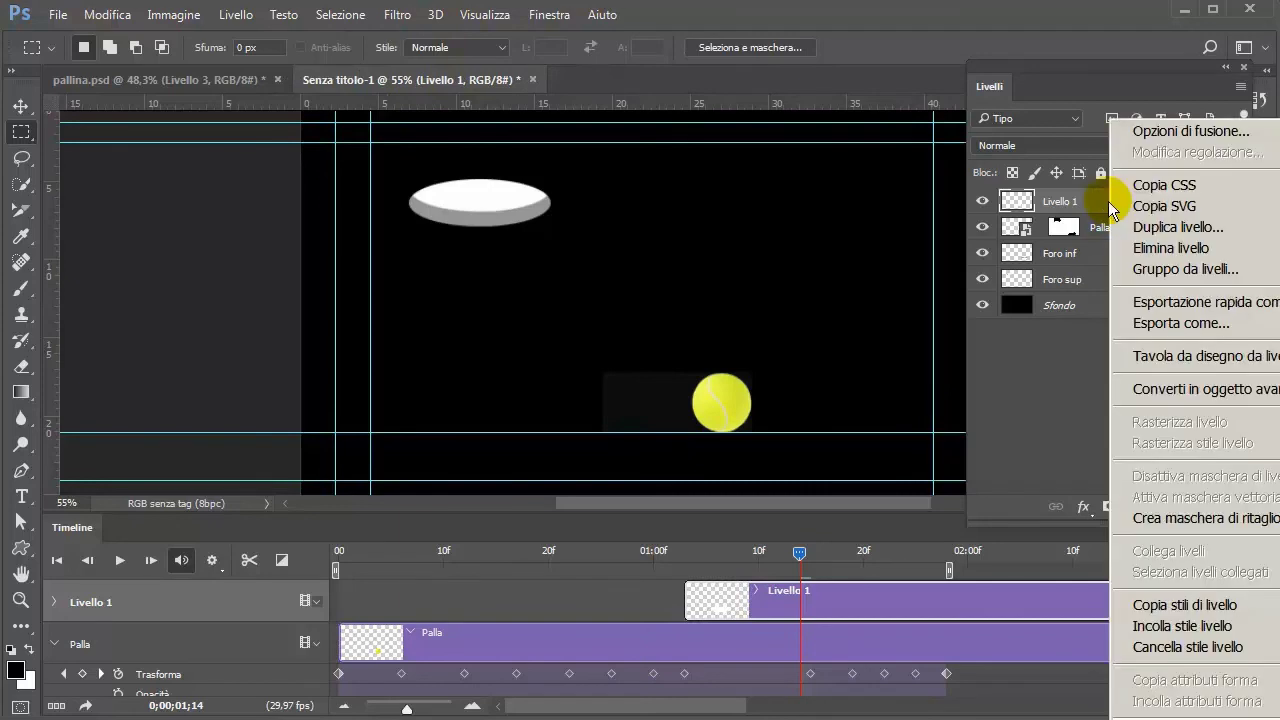
{"action": "left_click", "coordinate": [1225, 627]}
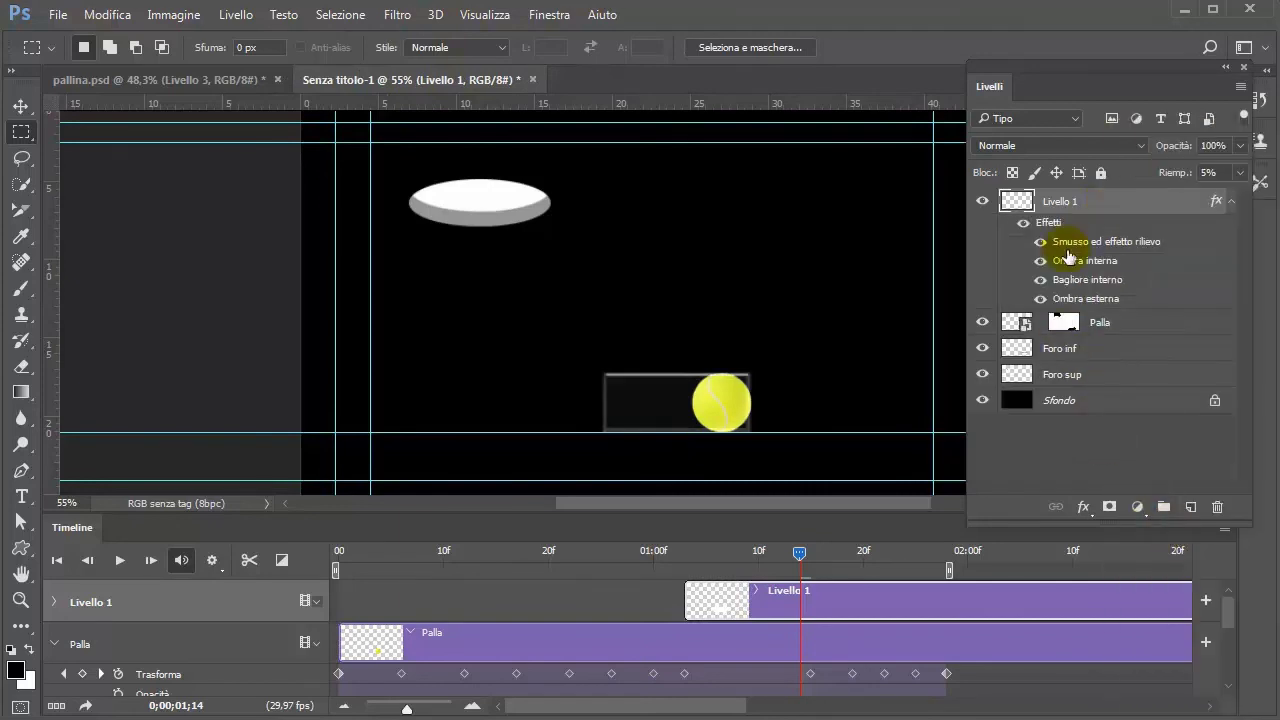
{"action": "left_click", "coordinate": [1023, 223]}
{"action": "mouse_move", "coordinate": [799, 551]}
{"action": "left_mouse_down"}
{"action": "mouse_move", "coordinate": [635, 578]}
{"action": "mouse_move", "coordinate": [671, 586]}
{"action": "left_mouse_up"}
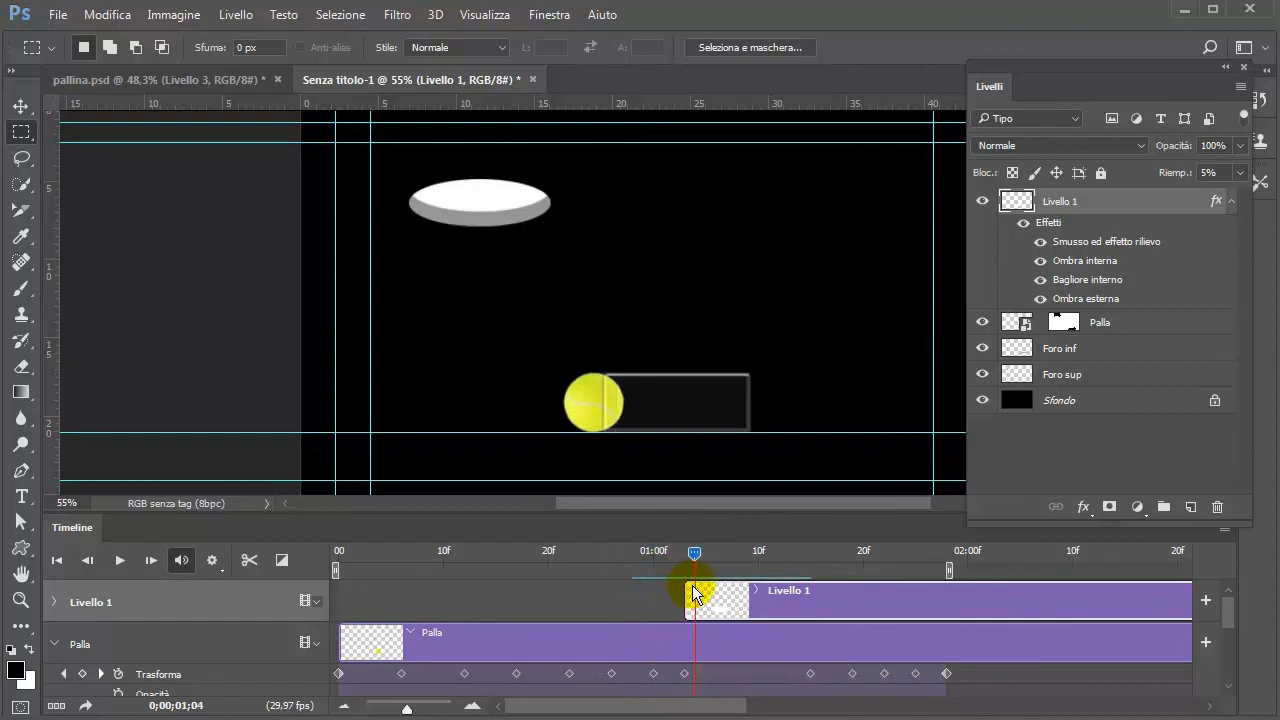
{"action": "left_click", "coordinate": [985, 600]}
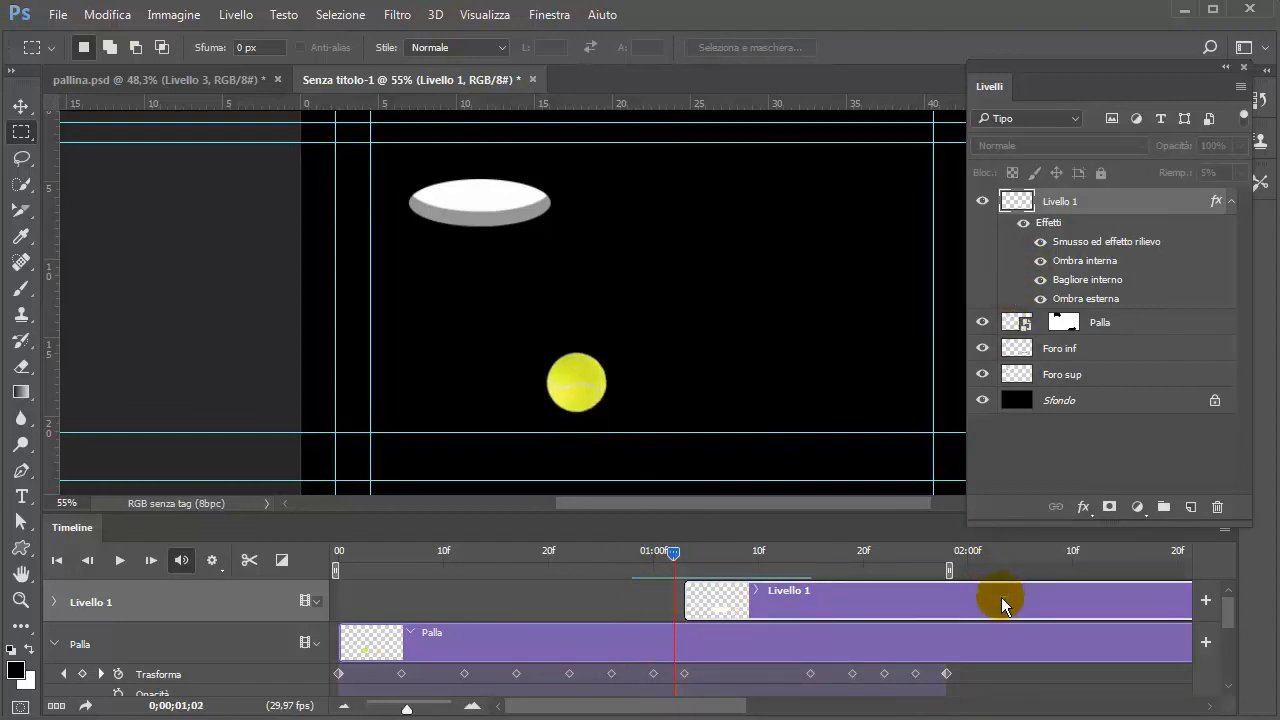
{"action": "mouse_move", "coordinate": [1001, 600]}
{"action": "left_mouse_down"}
{"action": "mouse_move", "coordinate": [614, 611]}
{"action": "mouse_move", "coordinate": [690, 626]}
{"action": "left_mouse_up"}
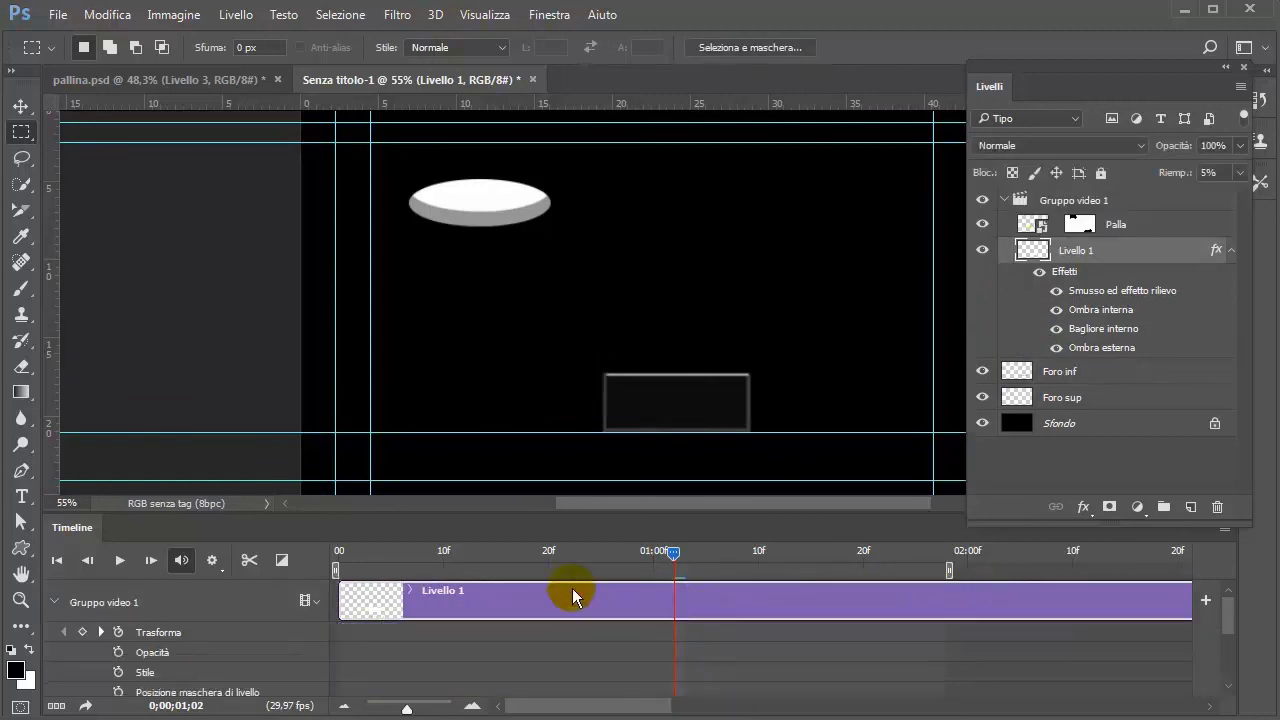
- Undo the Gruppo video 1 grouping and preview the bounce from the start
{"action": "key", "text": "ctrl+z"}
{"action": "left_click", "coordinate": [798, 547]}
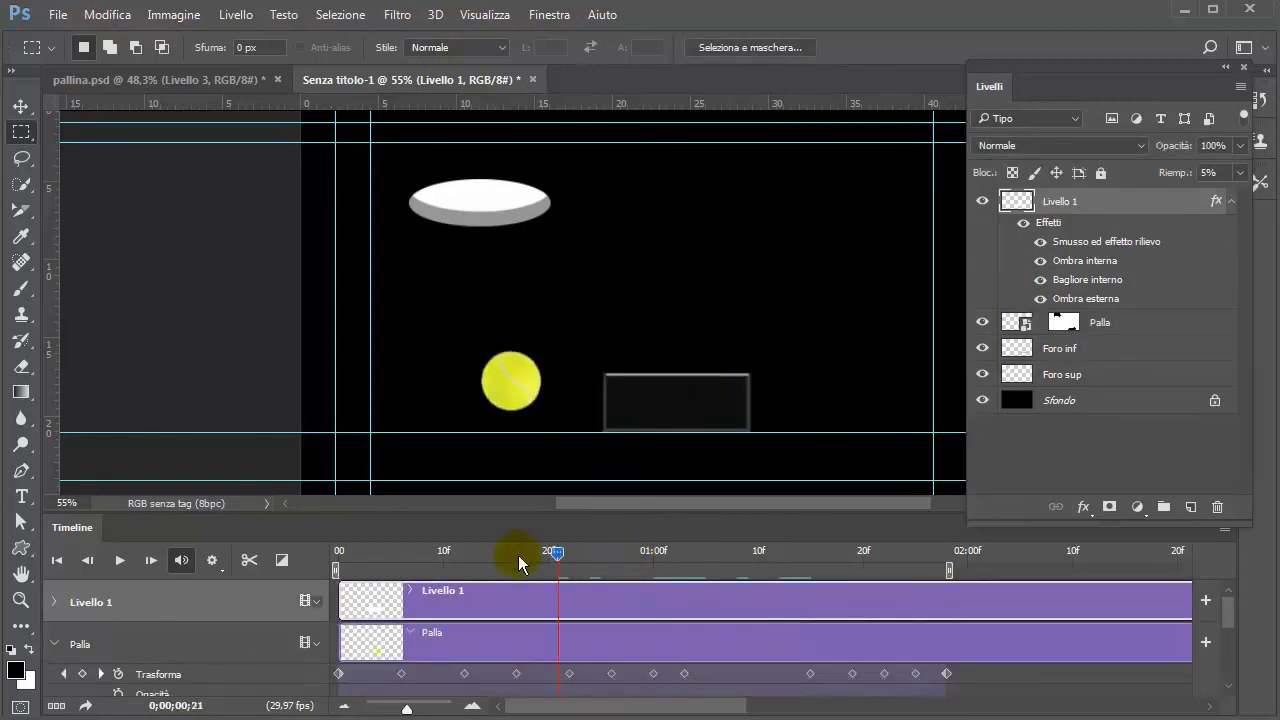
{"action": "left_click_drag", "start_coordinate": [798, 547], "coordinate": [324, 570]}
{"action": "left_click", "coordinate": [119, 561]}
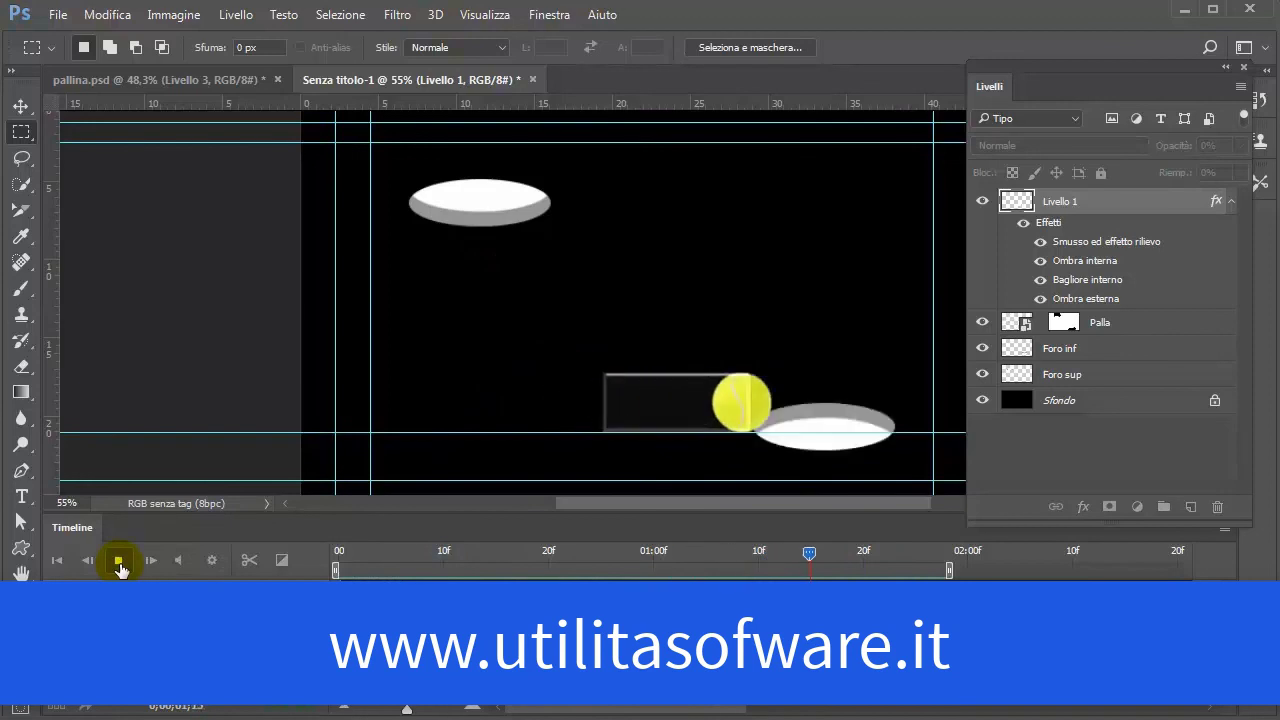
{"action": "left_click", "coordinate": [119, 565]}
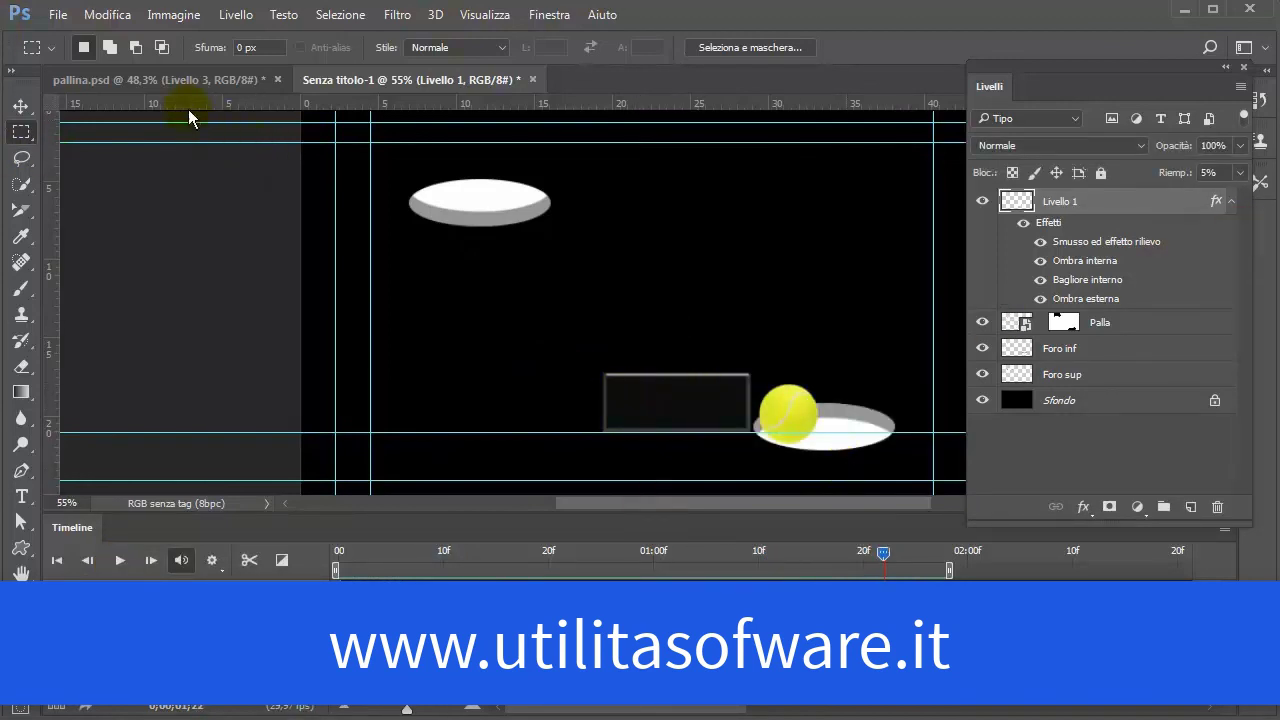
- Switch to pallina.psd and play the finished animation twice
{"action": "left_click", "coordinate": [181, 84]}
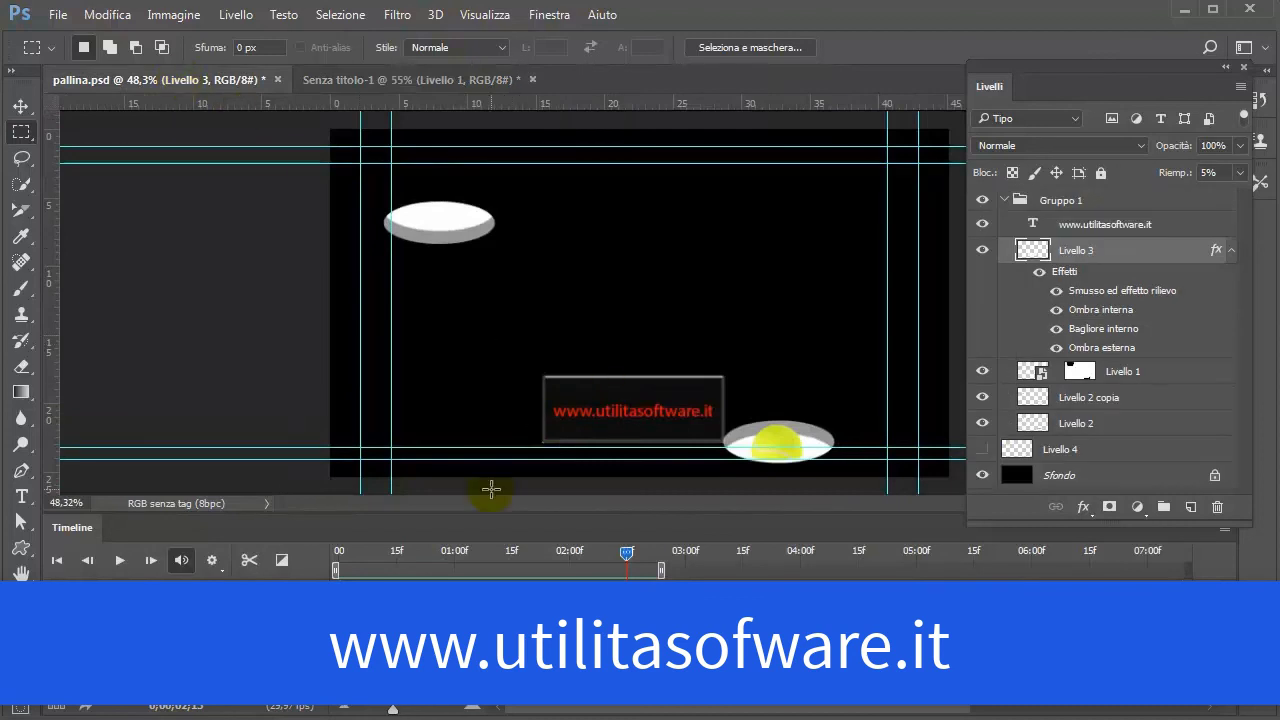
{"action": "left_click", "coordinate": [119, 560]}
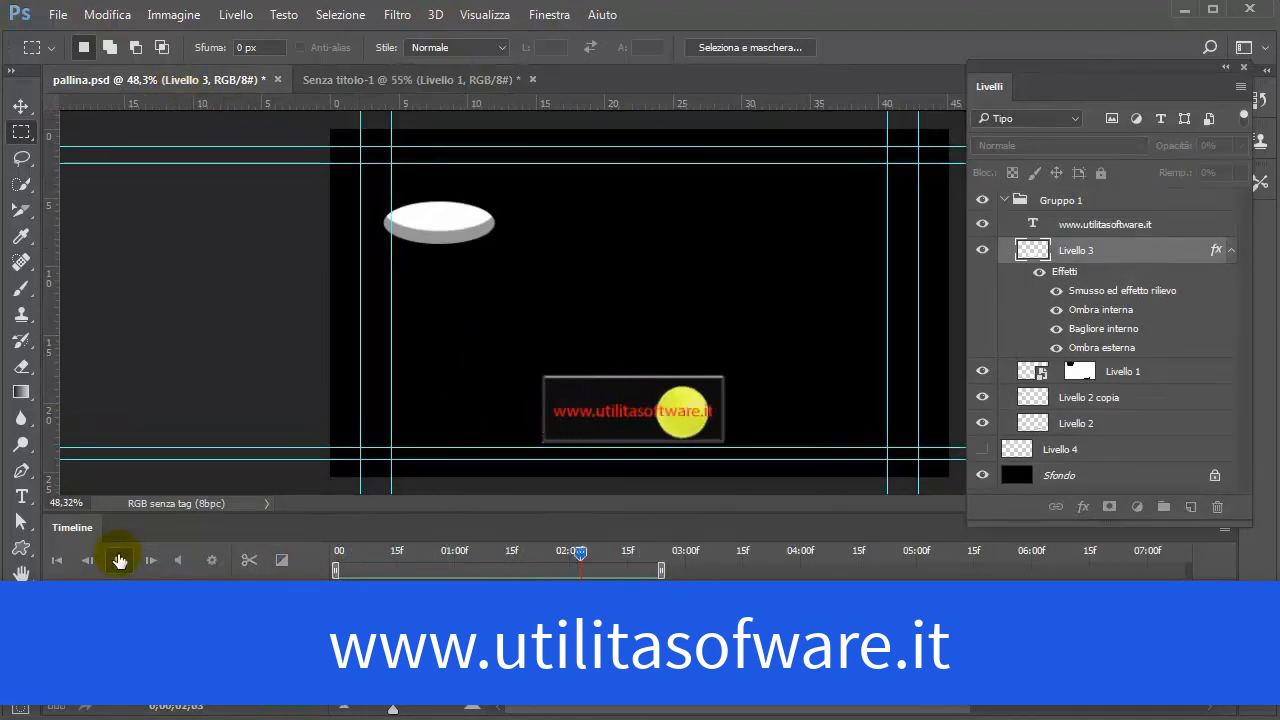
{"action": "left_click", "coordinate": [119, 560]}
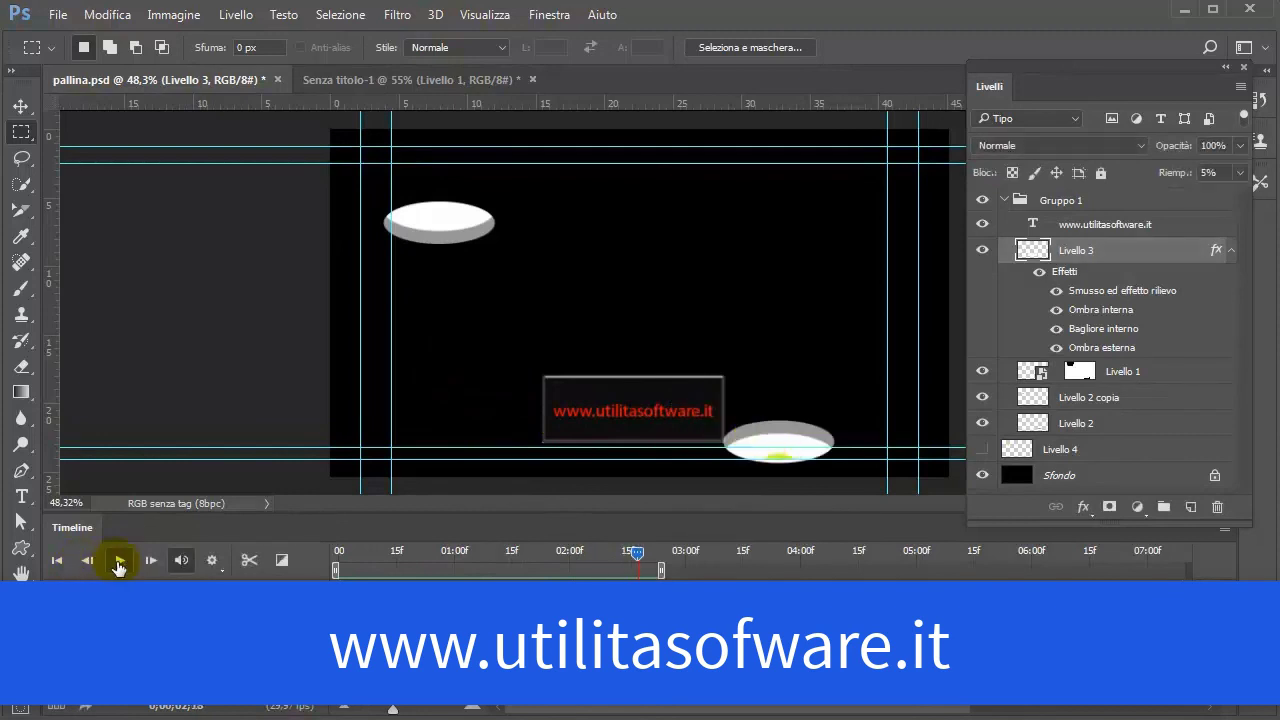
{"action": "left_click", "coordinate": [119, 562]}
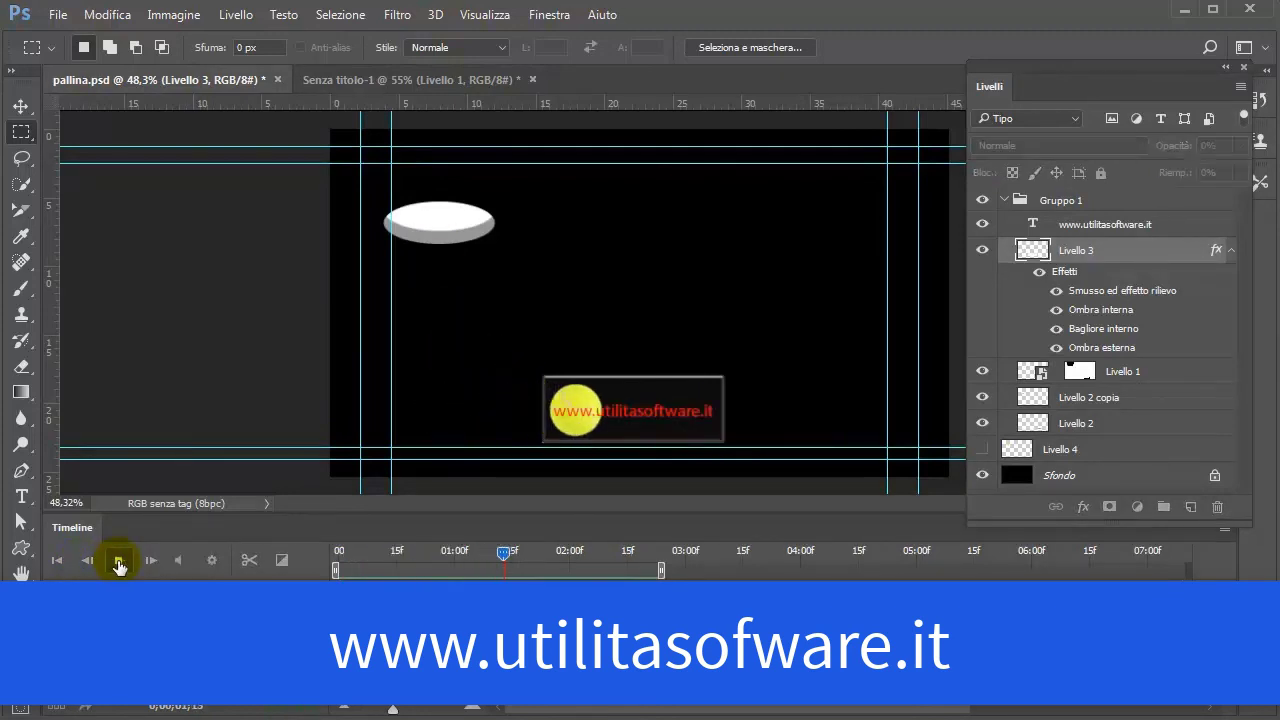
{"action": "left_click", "coordinate": [118, 565]}
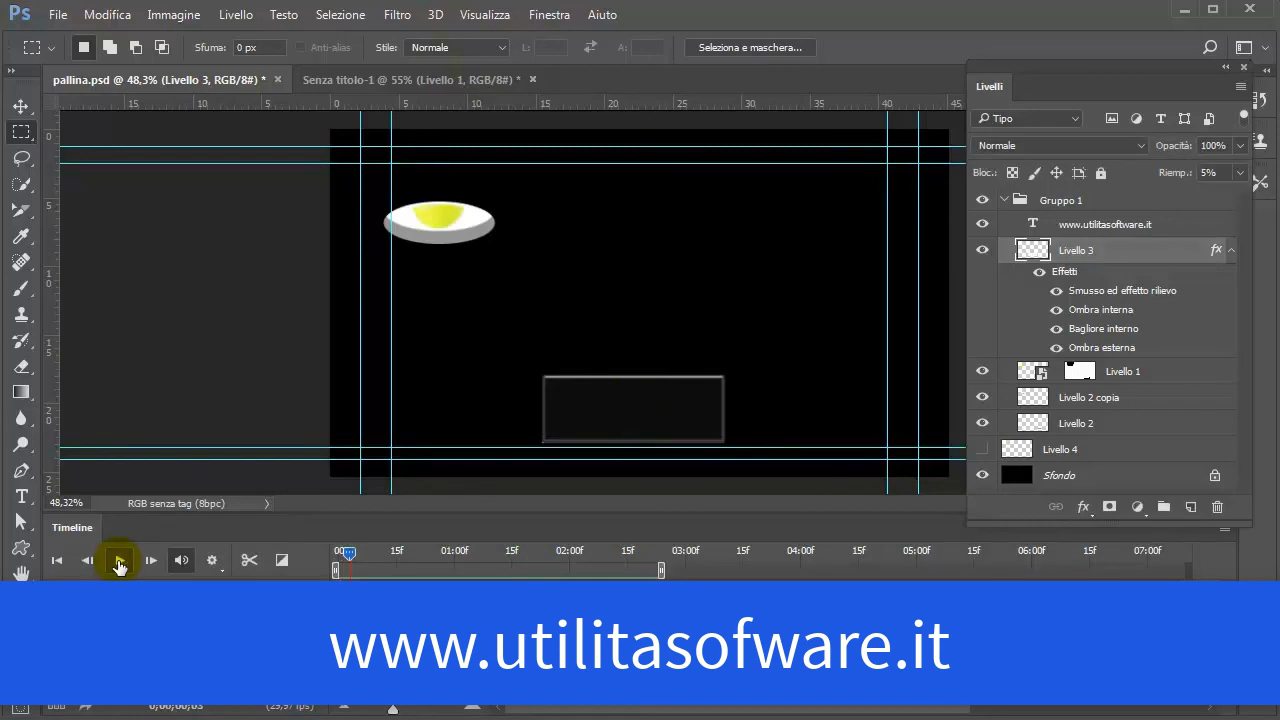